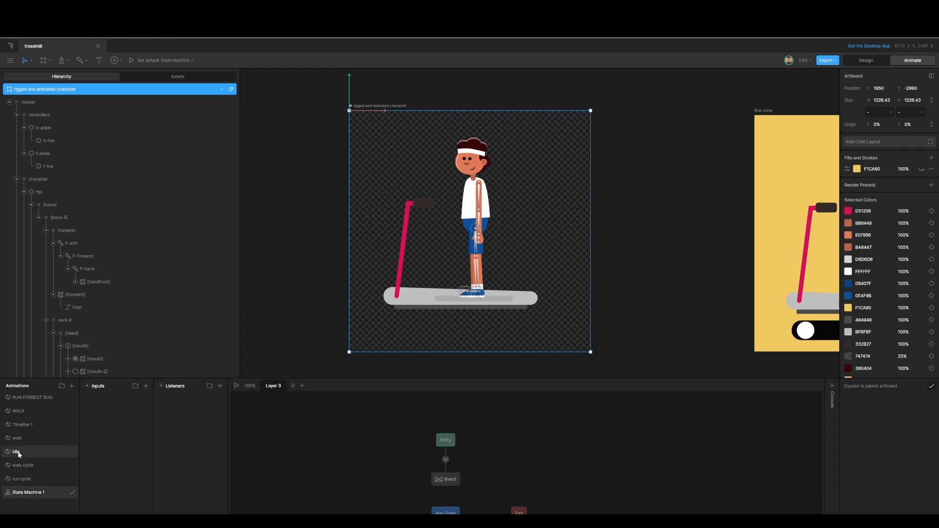
Step: Open the WALK animation and key the character group's Y position at frame 00:02:01
left_click(21, 412)
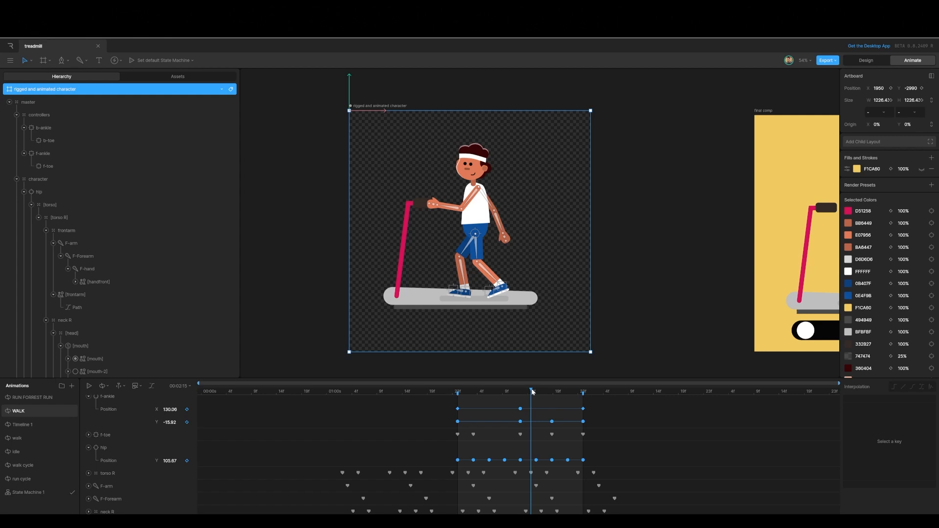
left_click_drag(530, 390, 460, 411)
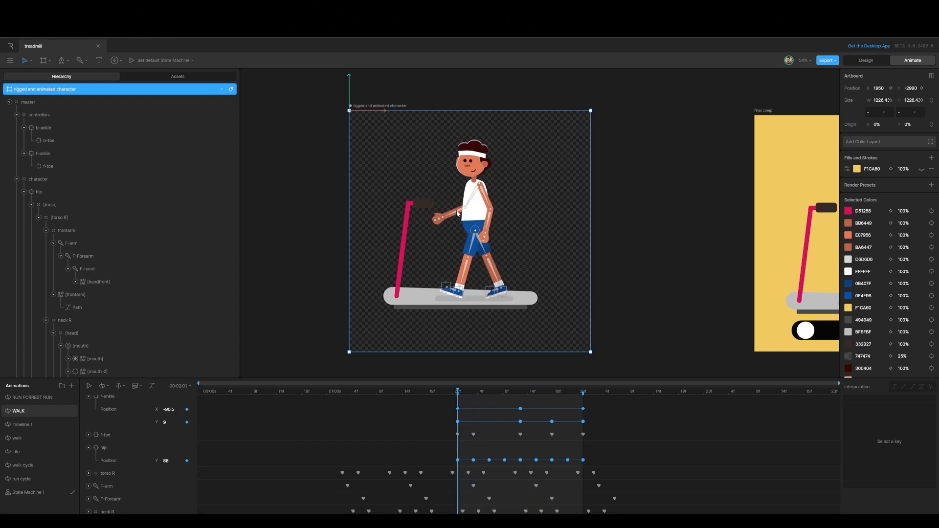
left_click(41, 184)
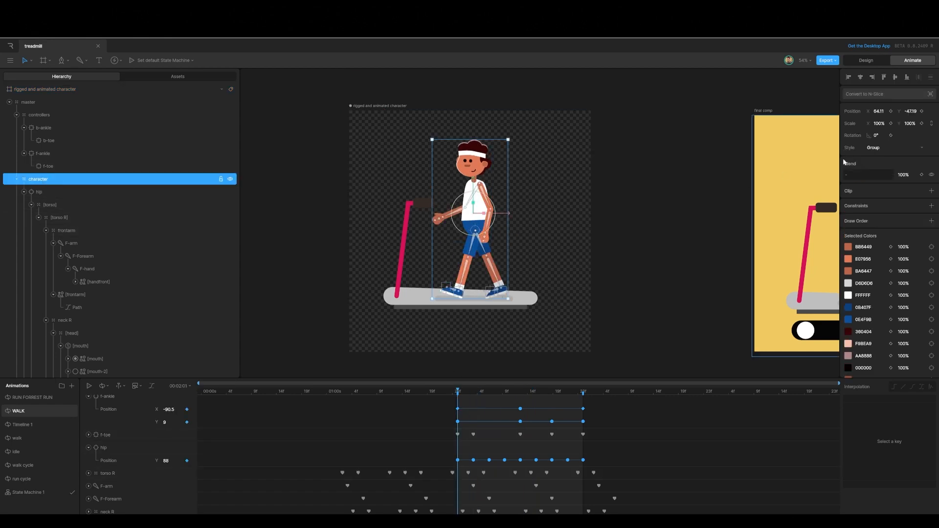
left_click(921, 112)
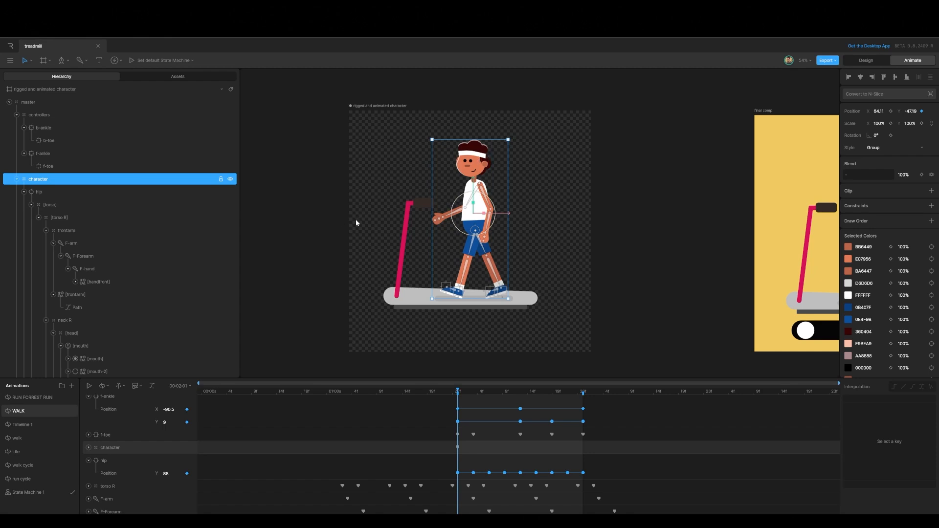
Step: Duplicate the WALK animation and rename the copy to idle
right_click(22, 414)
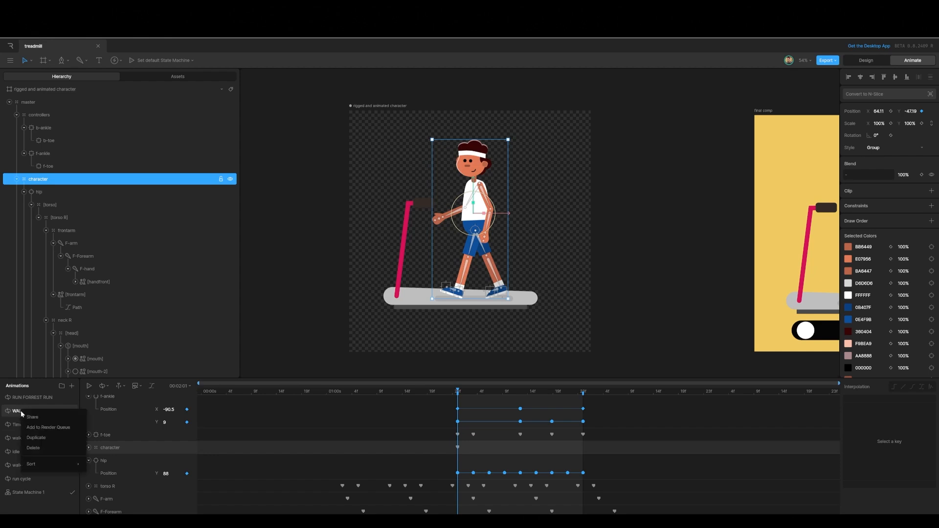
left_click(36, 438)
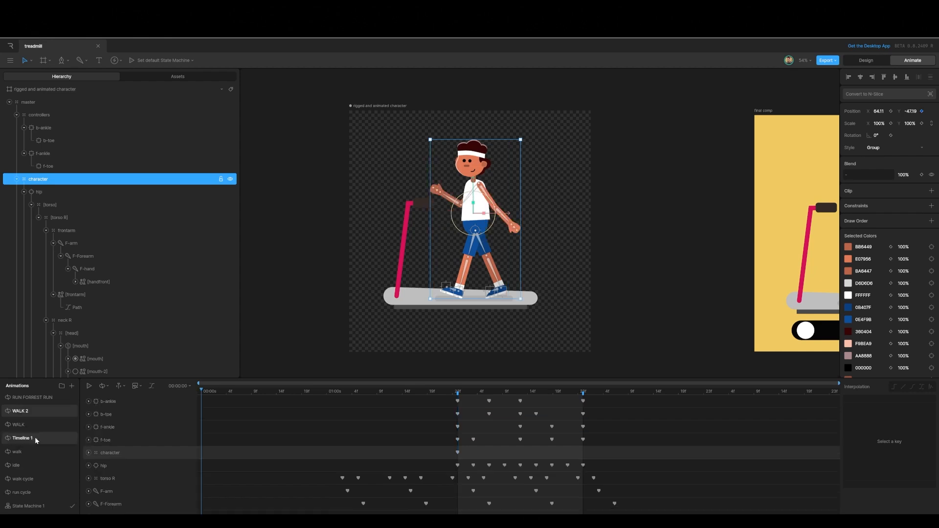
double_click(21, 411)
type("idle")
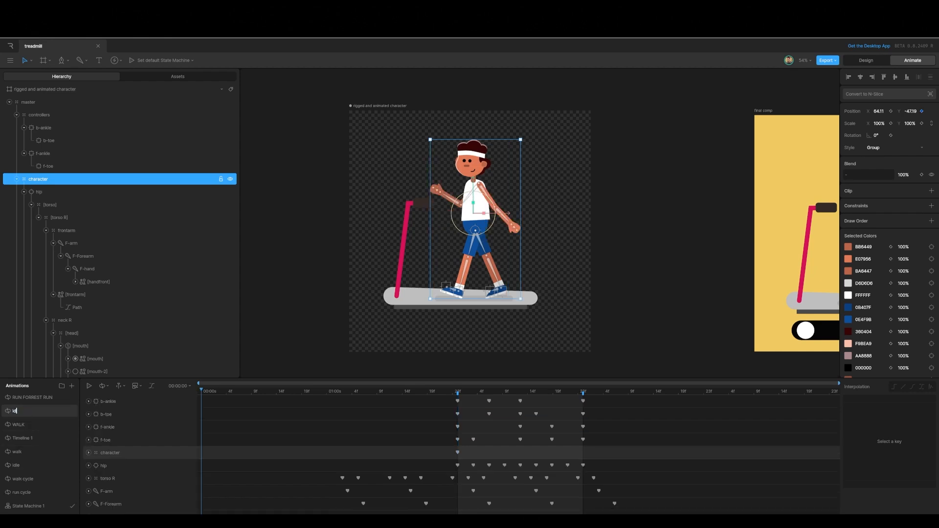
left_click(339, 353)
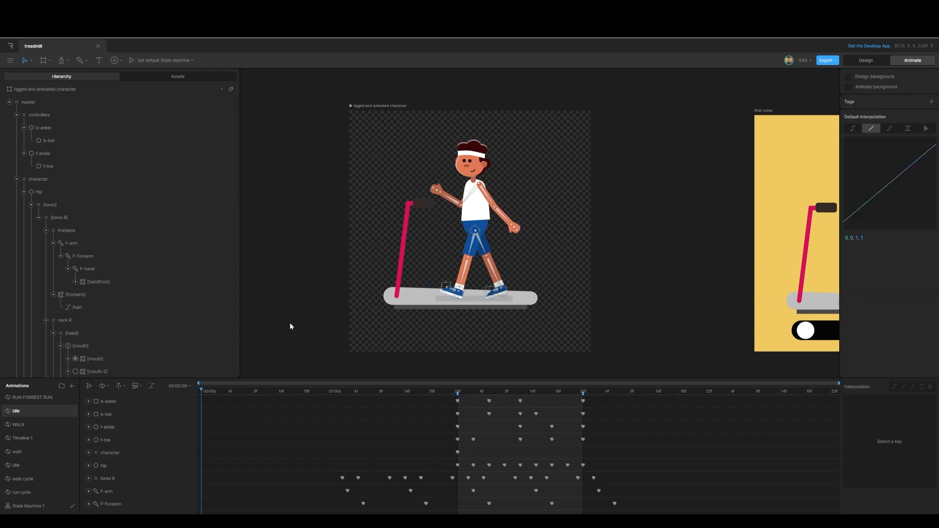
Step: In the idle animation, delete all keyframes of the b-ankle, b-toe, f-ankle and f-toe controllers
left_click(108, 400)
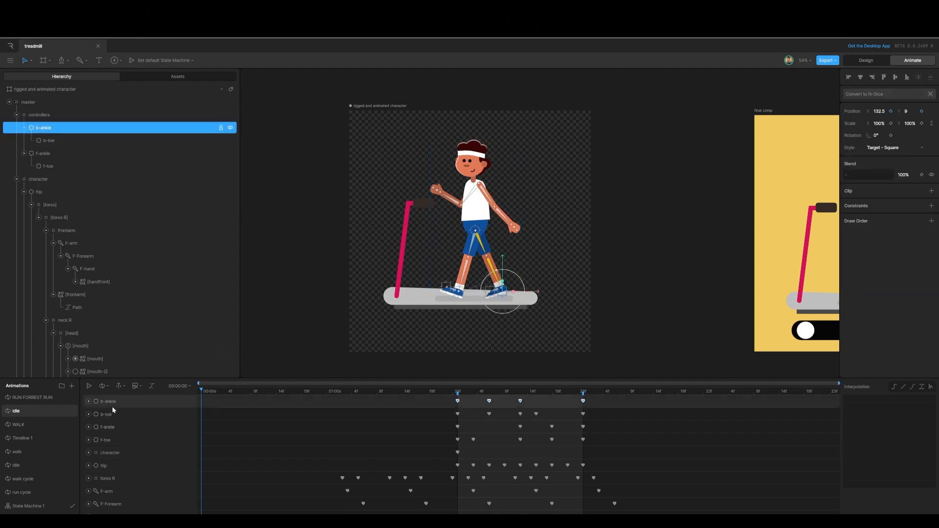
left_click(105, 415, "shift")
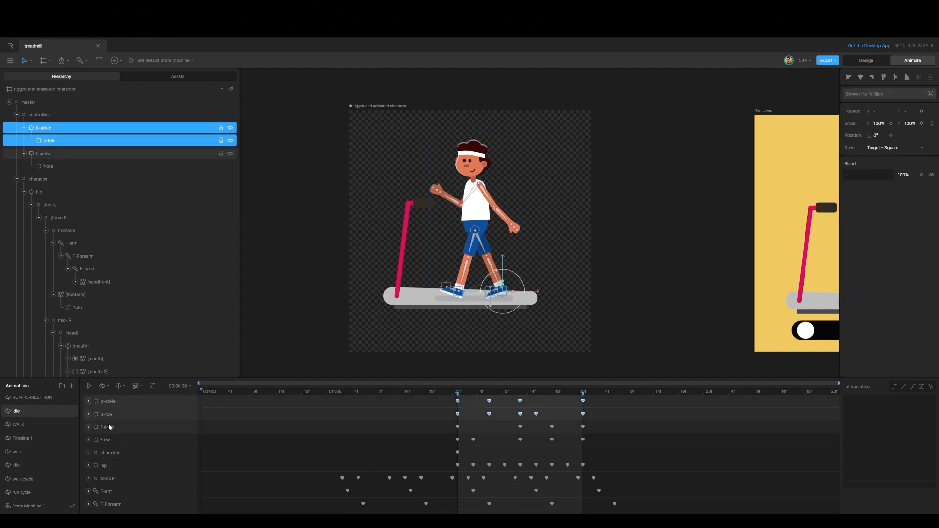
left_click(108, 428, "shift")
left_click(129, 437, "shift")
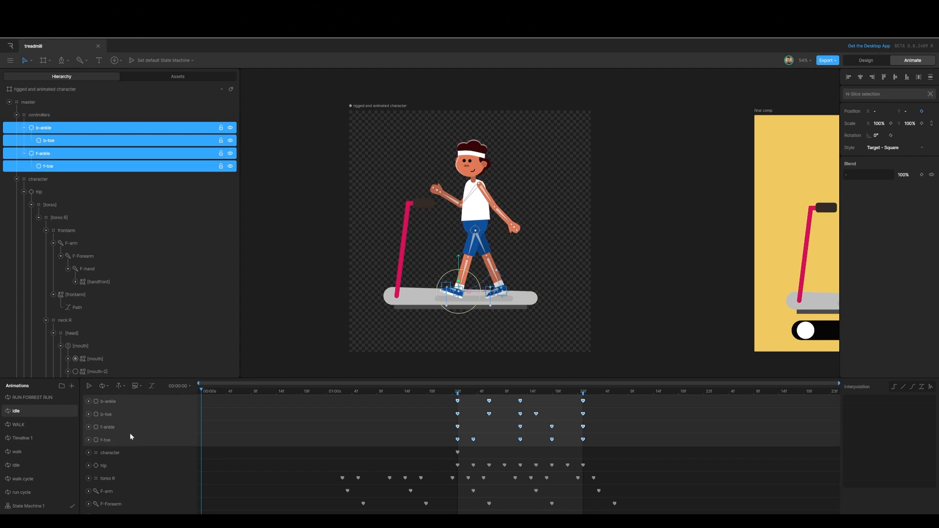
left_click_drag(591, 443, 442, 396)
key("Delete")
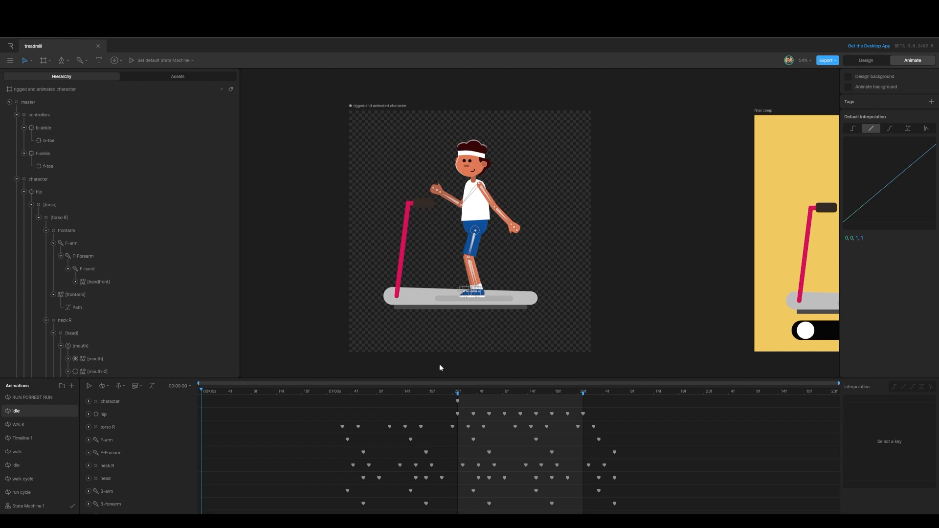
Step: Play the idle animation to preview the motion without foot keys
key("space")
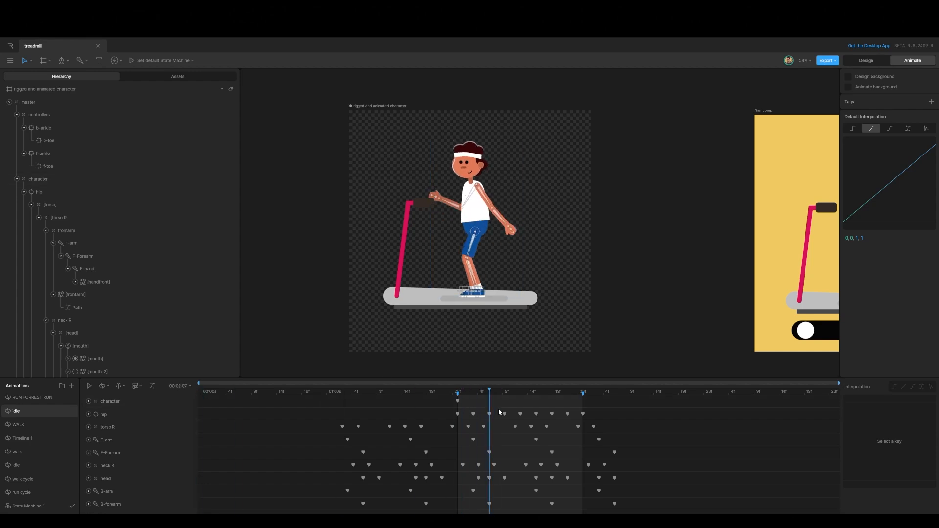
left_click_drag(560, 416, 460, 423)
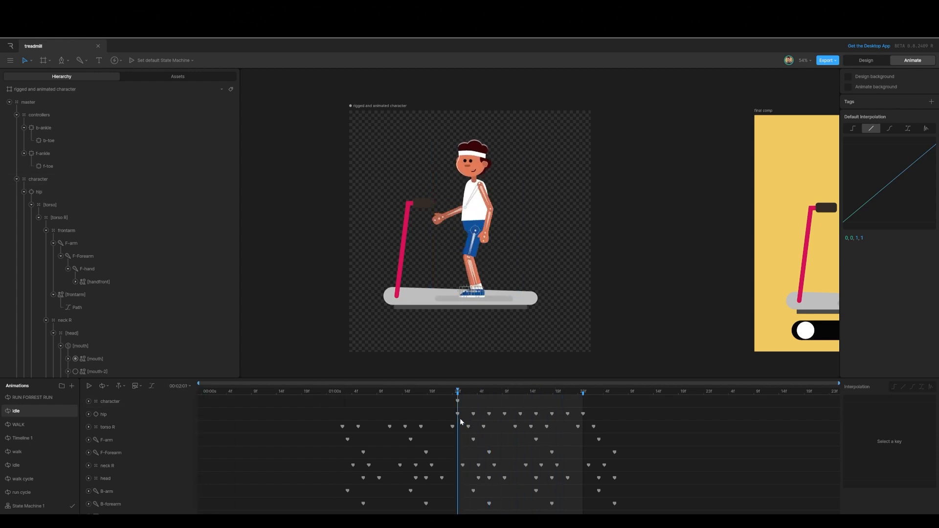
key("space")
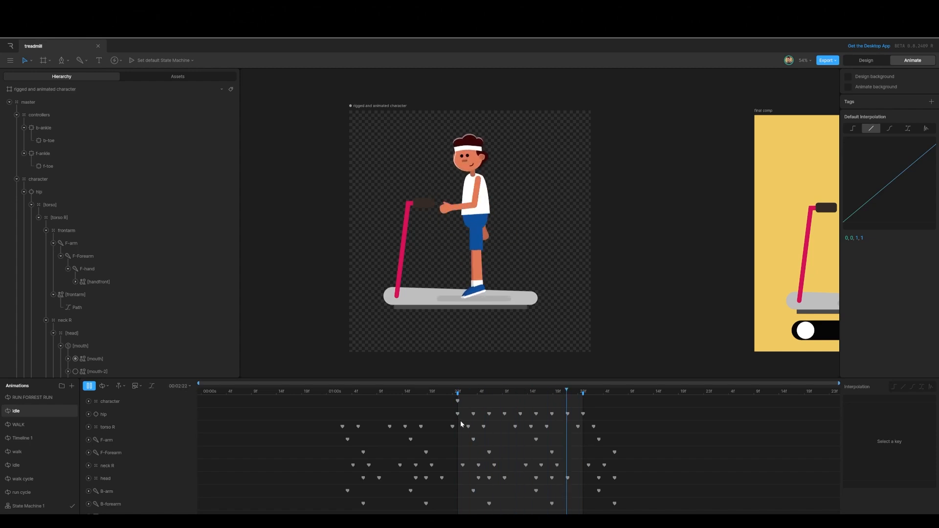
key("space")
Step: Key the positions of the b-ankle, b-toe, f-ankle and f-toe controllers at frame 00:02:01, then play the idle loop
left_click_drag(483, 392, 458, 392)
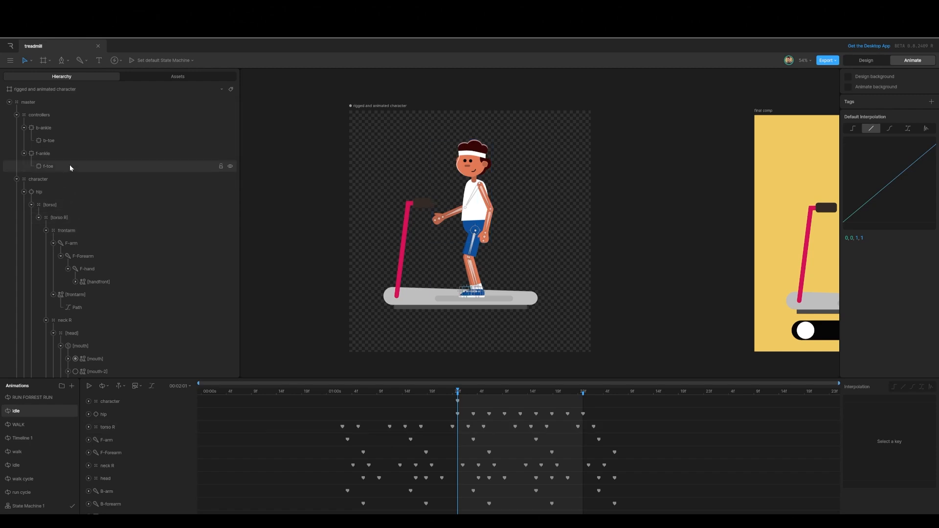
left_click(43, 128)
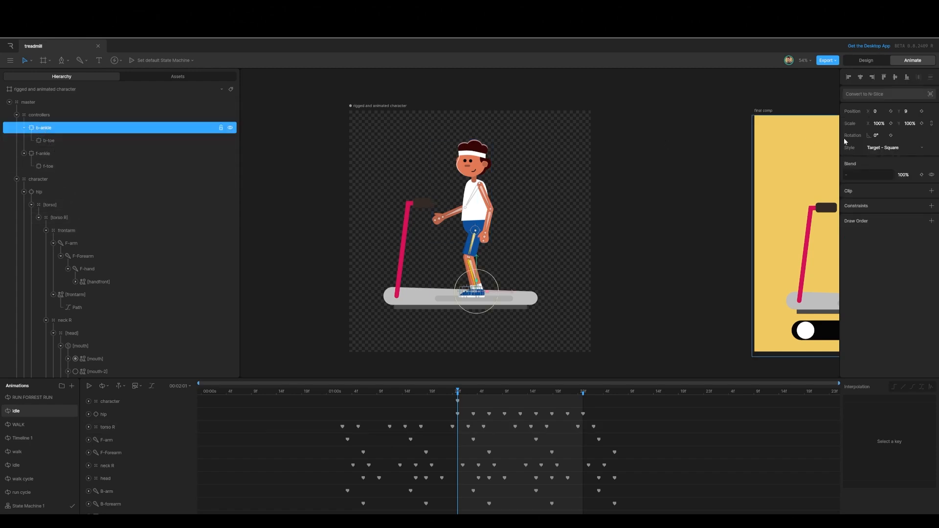
left_click(921, 111)
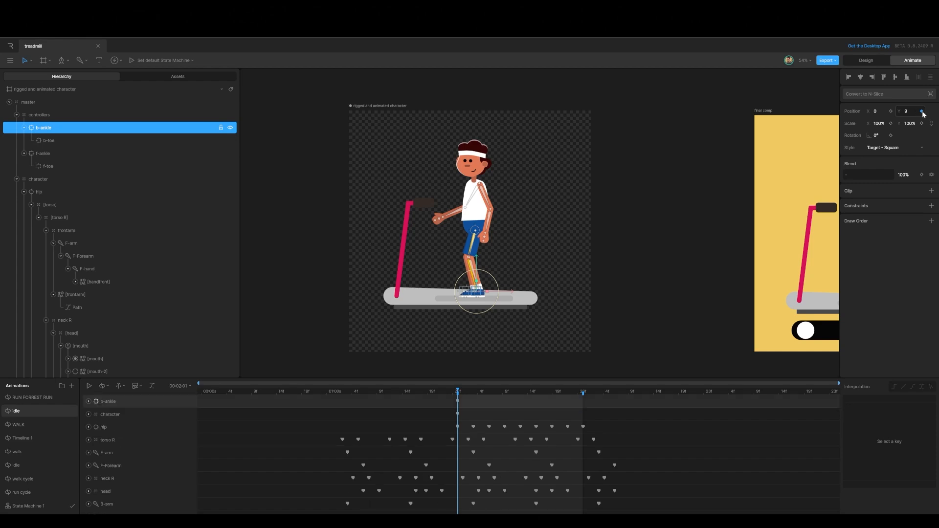
left_click(890, 111)
left_click(57, 141)
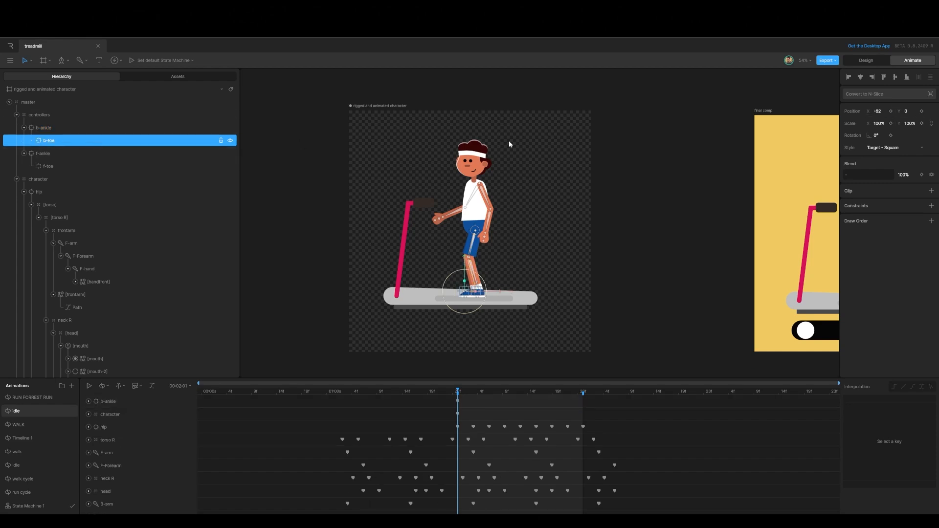
left_click(921, 111)
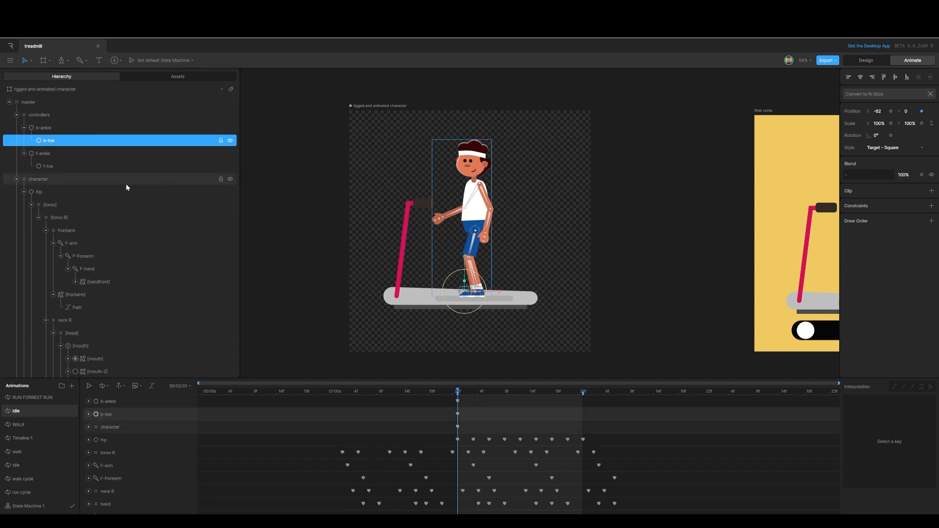
left_click(44, 154)
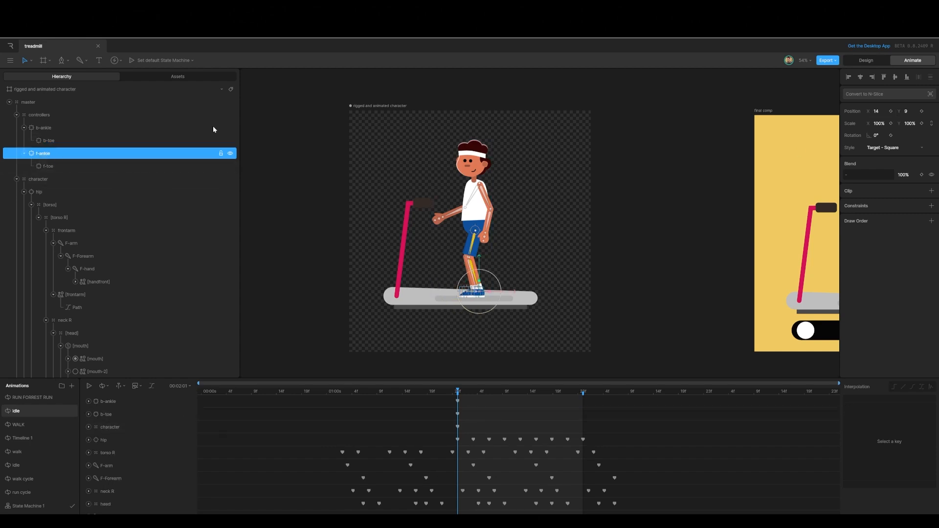
left_click(891, 112)
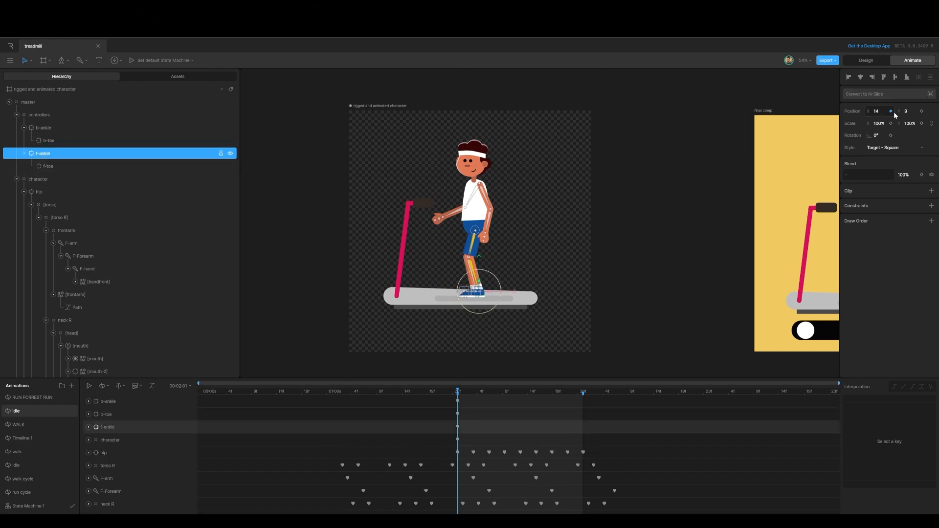
left_click(921, 111)
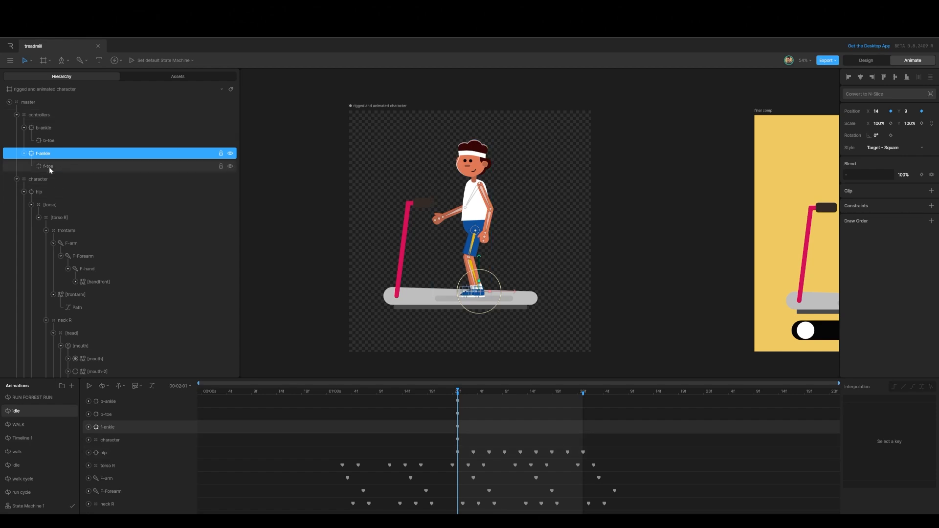
left_click(108, 166)
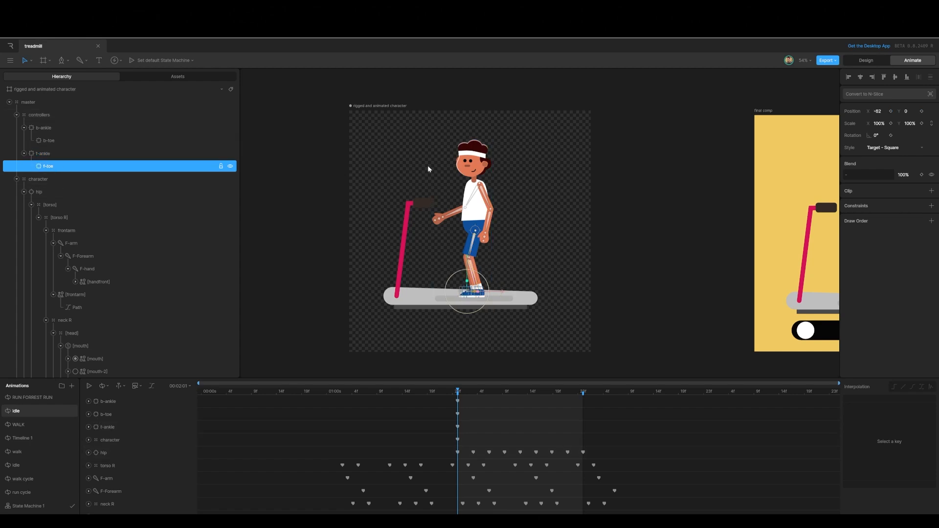
left_click(922, 111)
key("space")
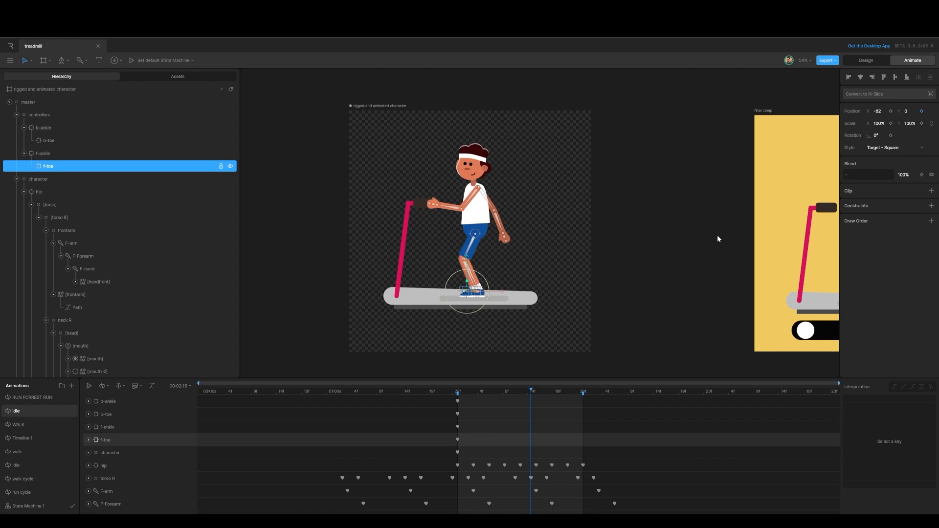
key("space")
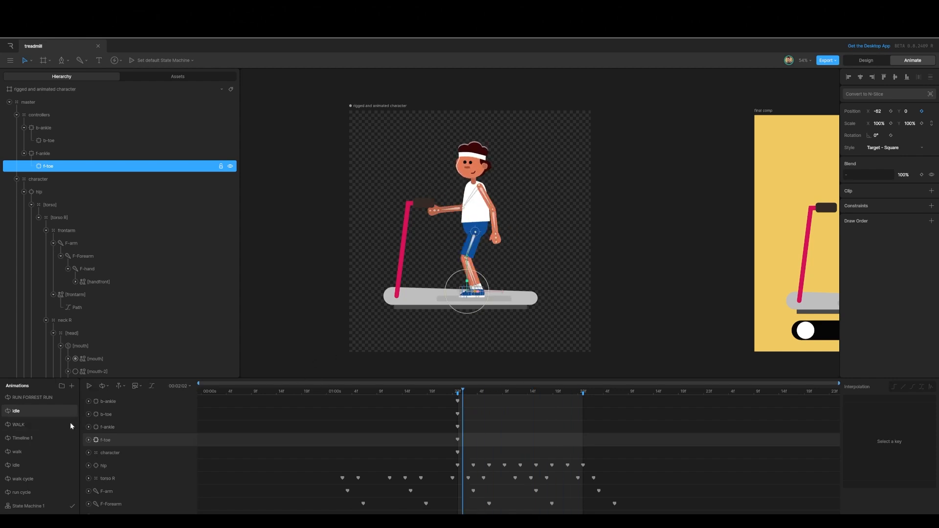
Step: Open RUN FORREST RUN, select the treadmill shadow, and key its horizontal scale at the cycle's first frame
left_click(25, 398)
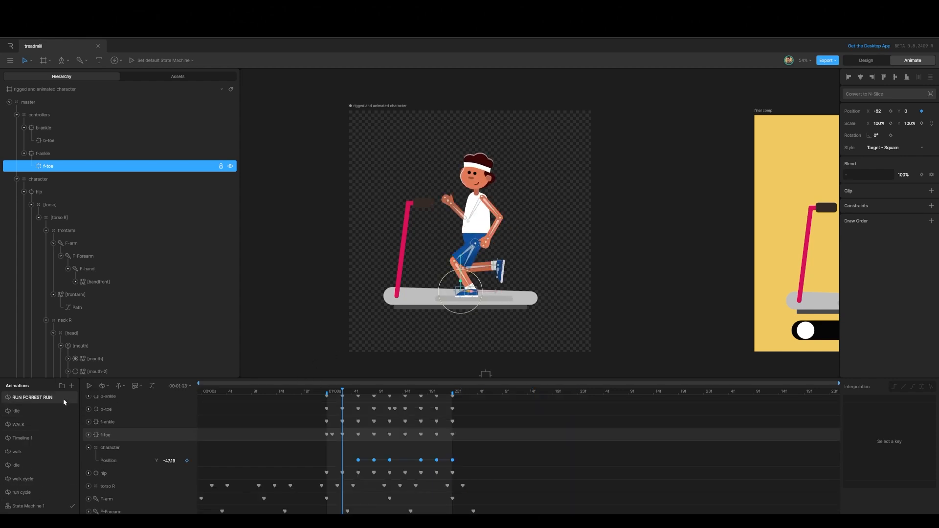
left_click(330, 392)
left_click(327, 393)
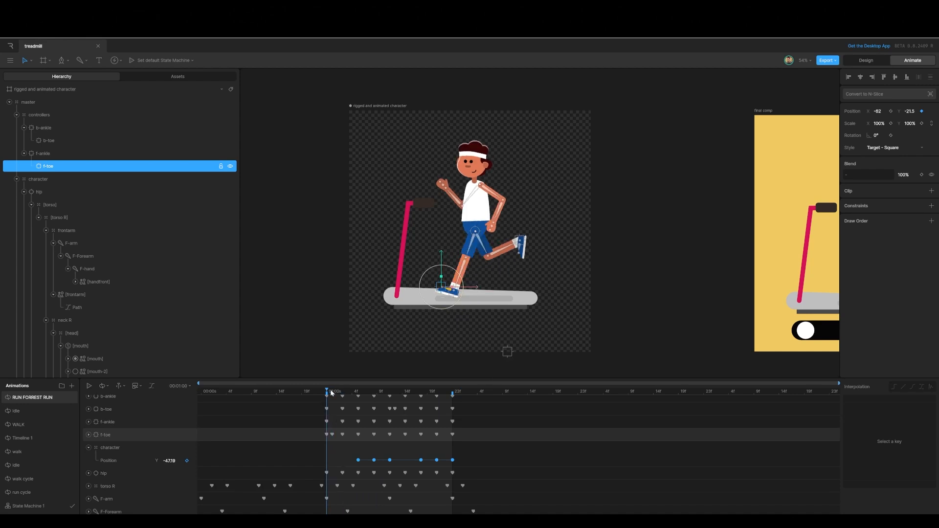
left_click(480, 303)
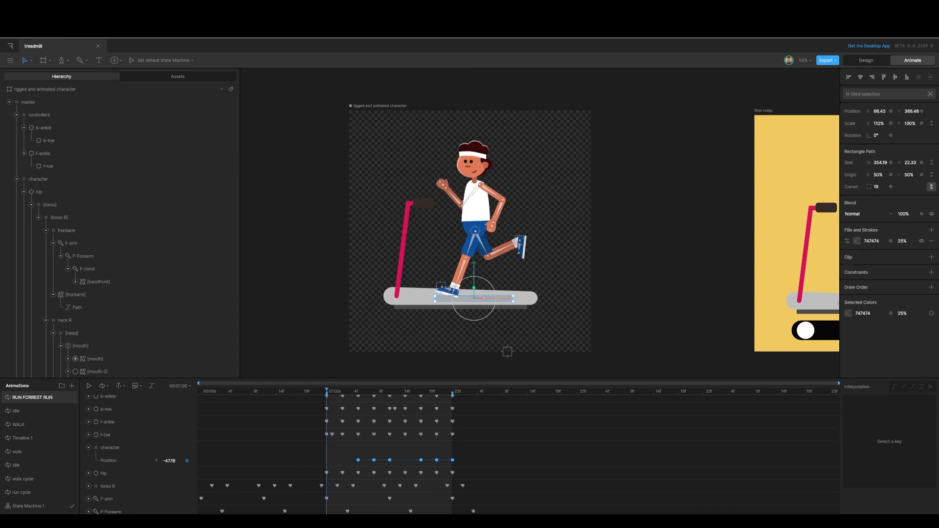
left_click(890, 123)
Step: At frame 00:01:03, set the shadow's horizontal scale to 90%
left_click_drag(327, 391, 343, 391)
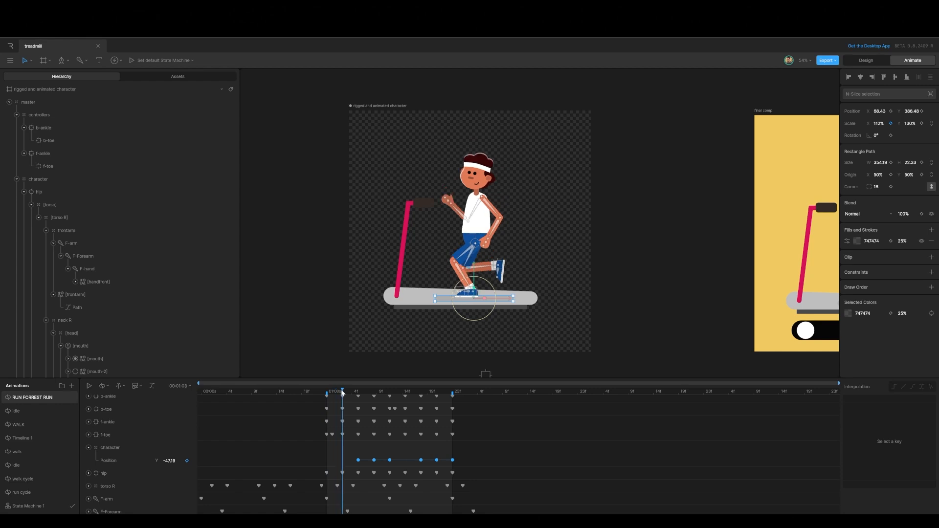
left_click(880, 123)
type("90")
left_click(680, 214)
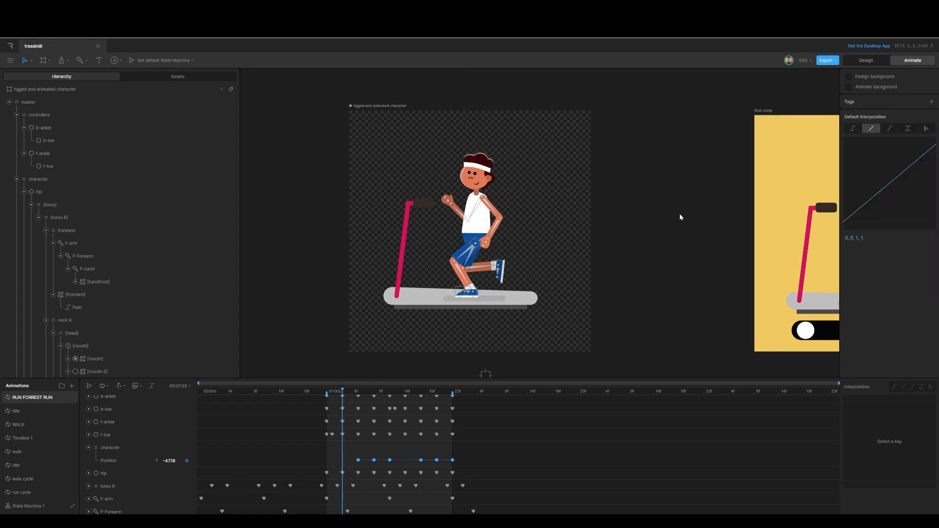
Step: Select the shadow's scale keyframes up to frame 00:01:12, apply a cubic ease interpolation to them, and play the run
left_click_drag(343, 391, 390, 391)
scroll(326, 432, "down", 5)
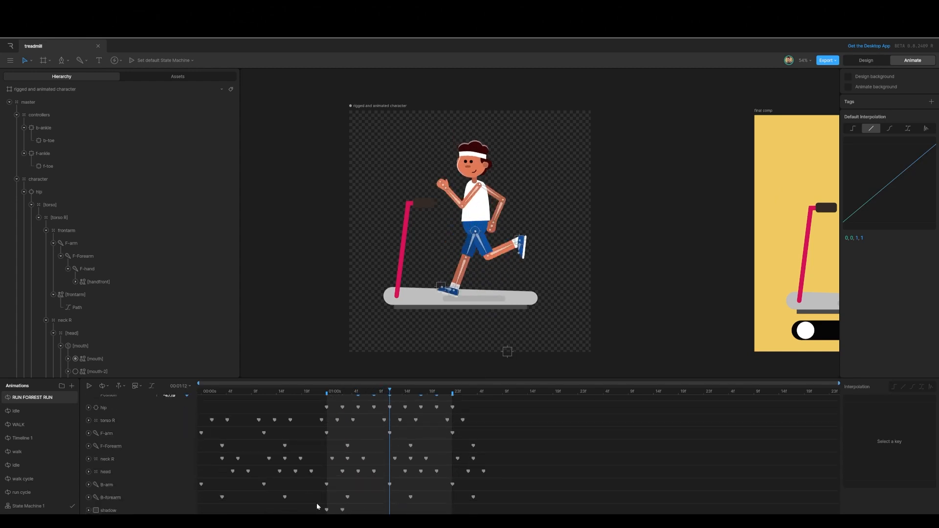
left_click(326, 509)
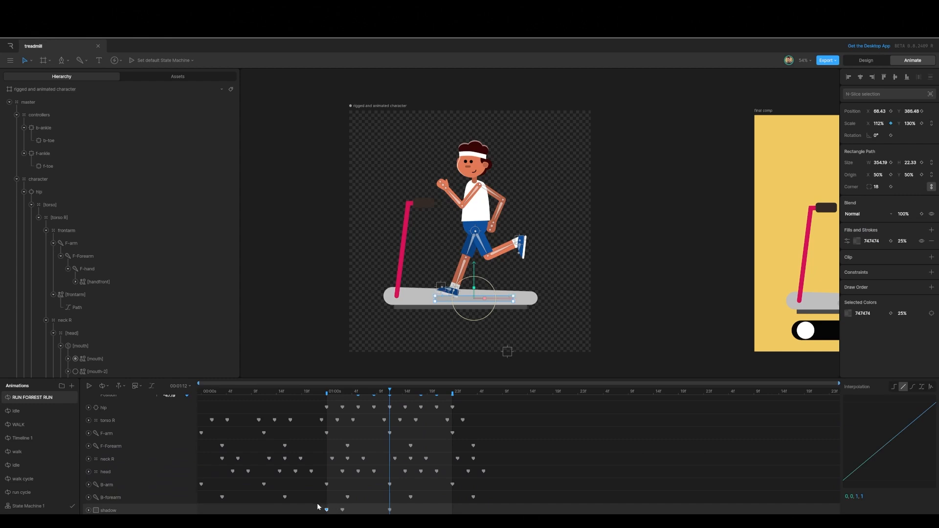
left_click_drag(317, 503, 400, 511)
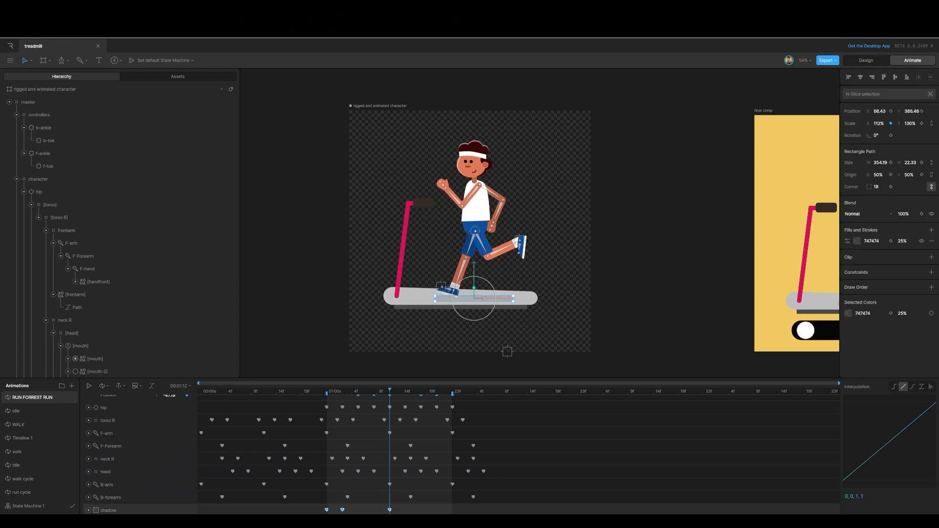
left_click(912, 387)
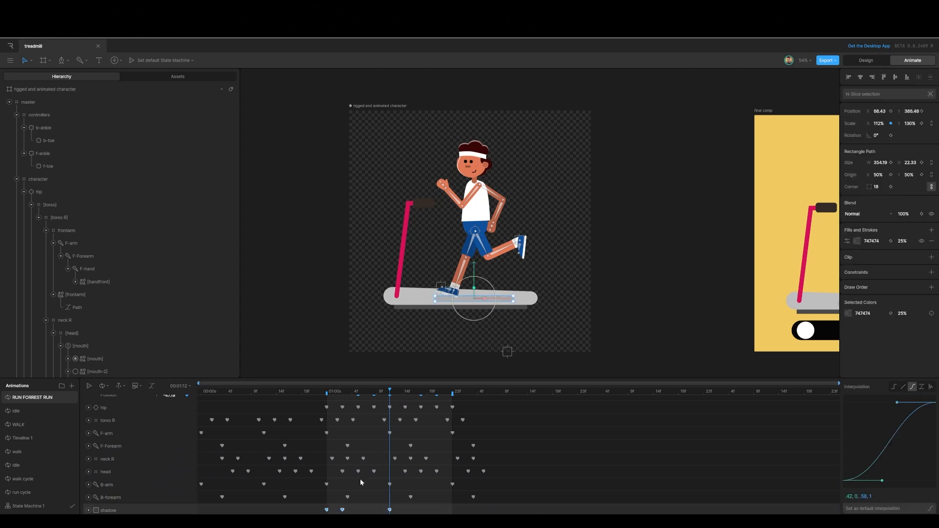
key("space")
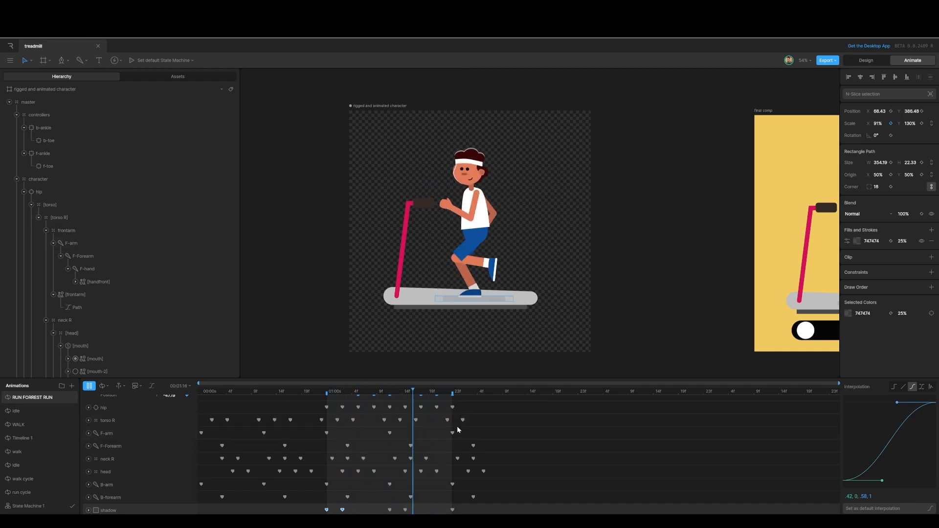
key("space")
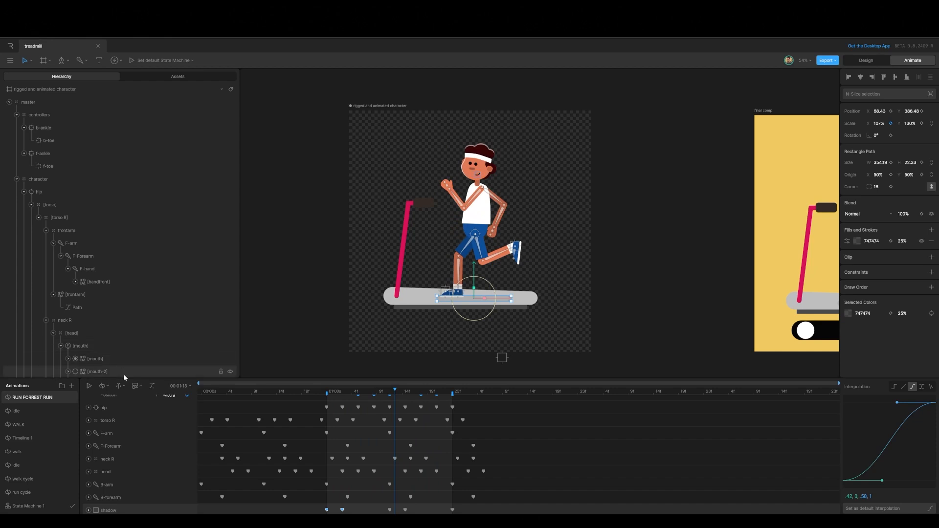
Step: Open State Machine 1, add a new layer, and delete Layer 3
left_click(42, 506)
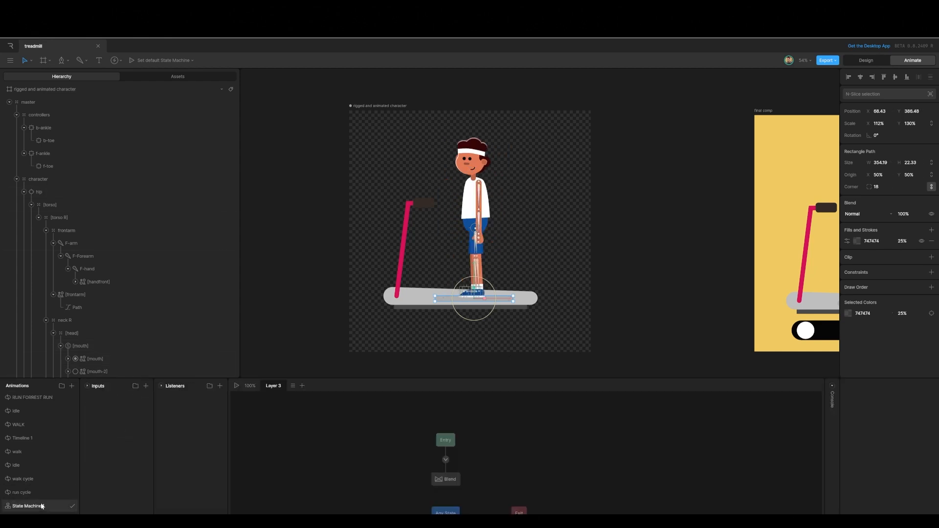
left_click(303, 385)
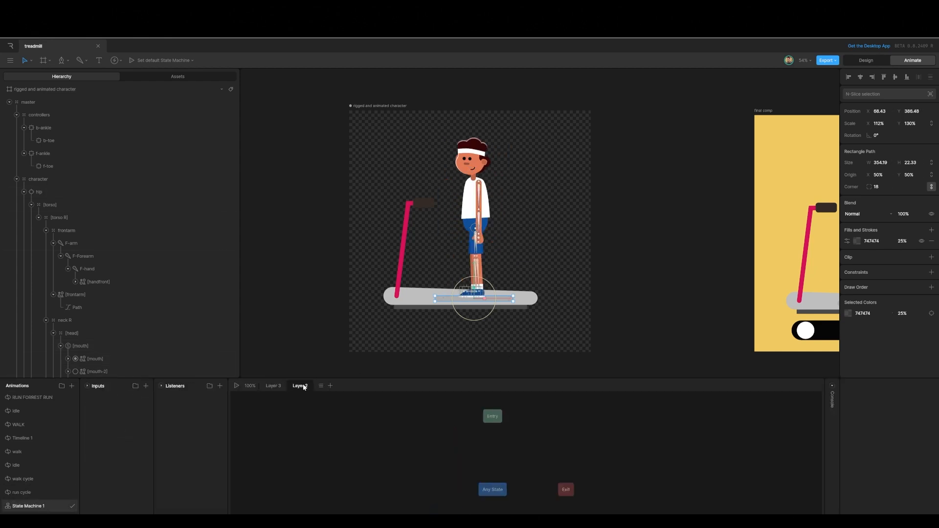
right_click(271, 387)
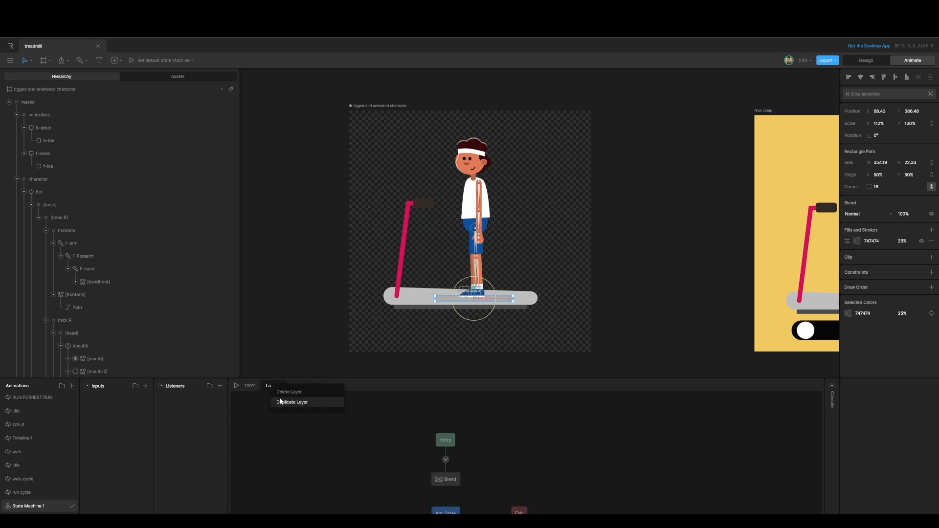
left_click(281, 391)
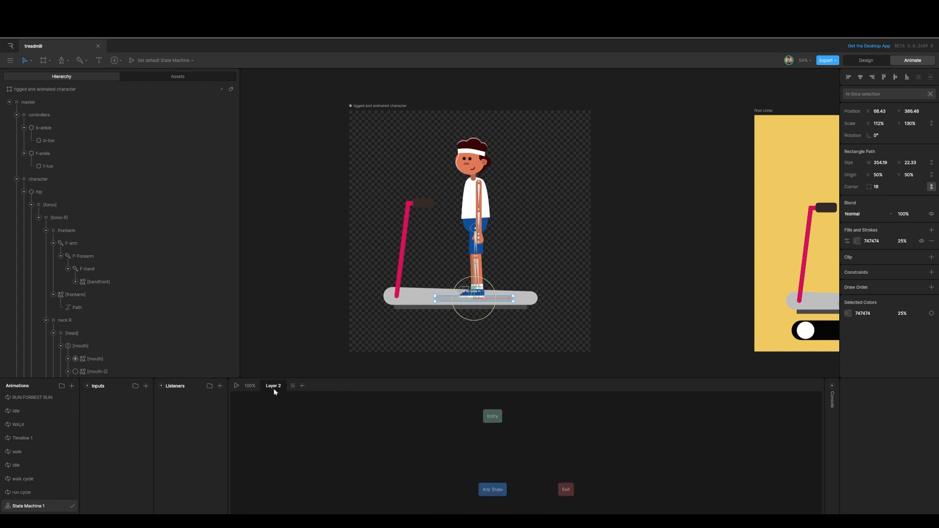
Step: Rename the new state machine layer to blend
double_click(273, 387)
type("blend")
Step: Add the idle animation as a state in the blend layer and convert it to a 1D blend state
left_click(457, 464)
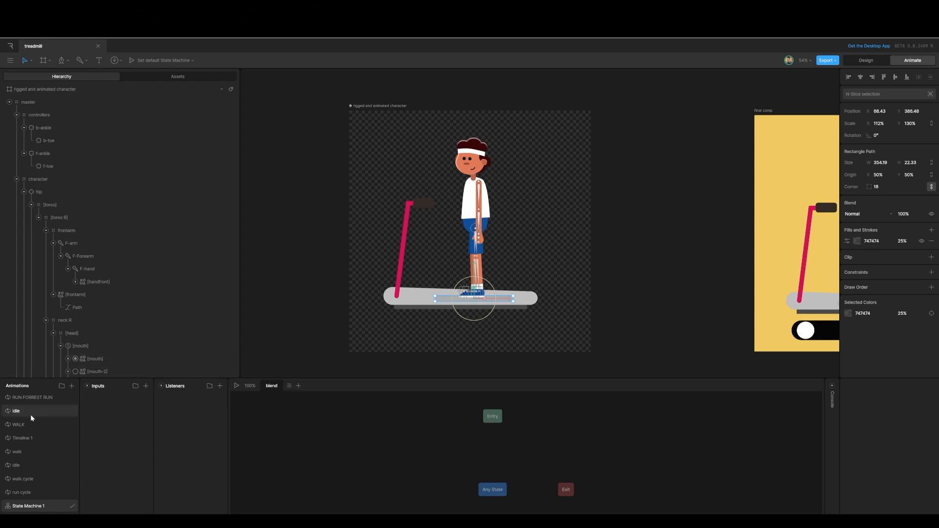
left_click_drag(30, 413, 495, 456)
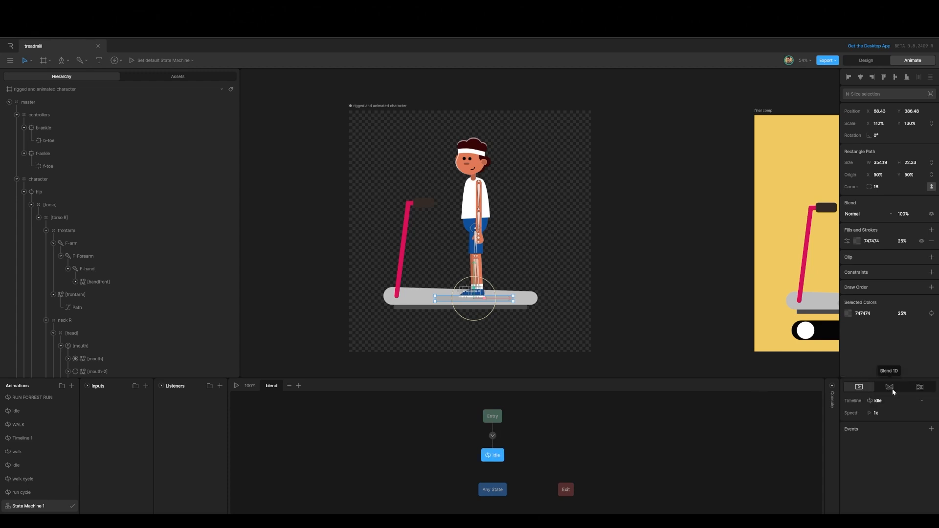
left_click(890, 387)
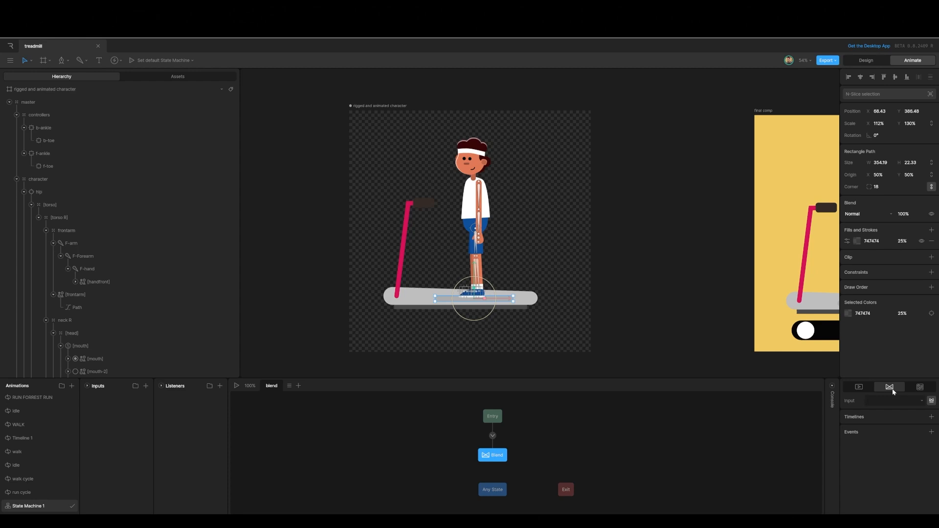
Step: Create a number input named idle2run
left_click(146, 387)
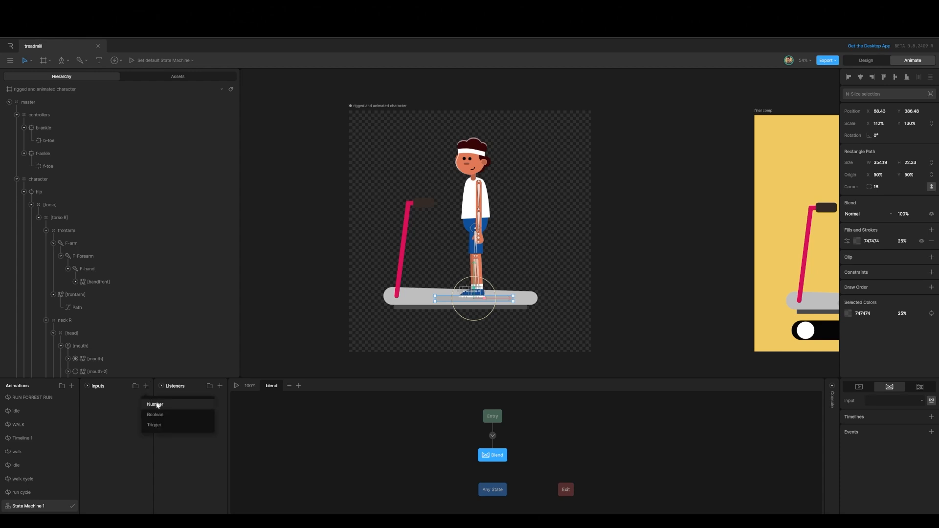
left_click(152, 405)
double_click(98, 398)
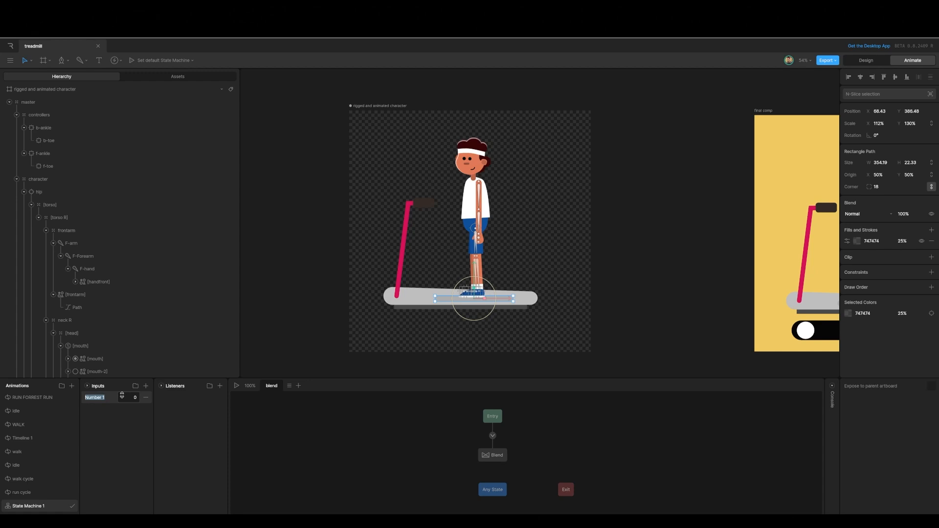
type("idle2run")
left_click(252, 427)
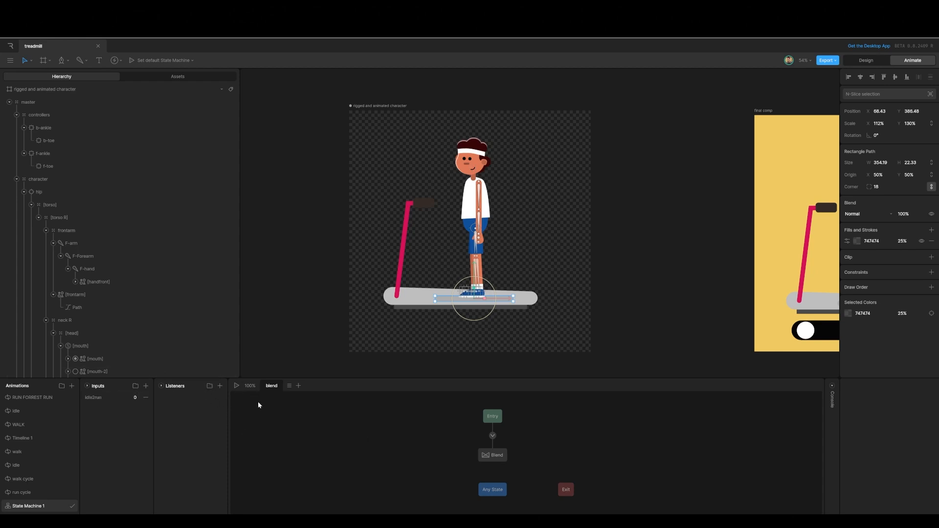
Step: Set the blend state's input to idle2run and add an idle timeline to it
left_click(482, 457)
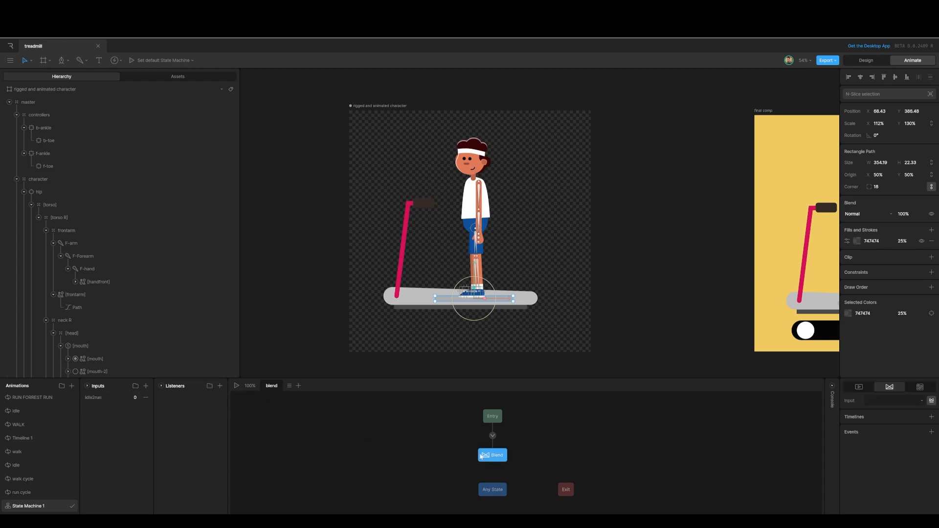
left_click(883, 400)
left_click(884, 412)
left_click(931, 417)
left_click(886, 426)
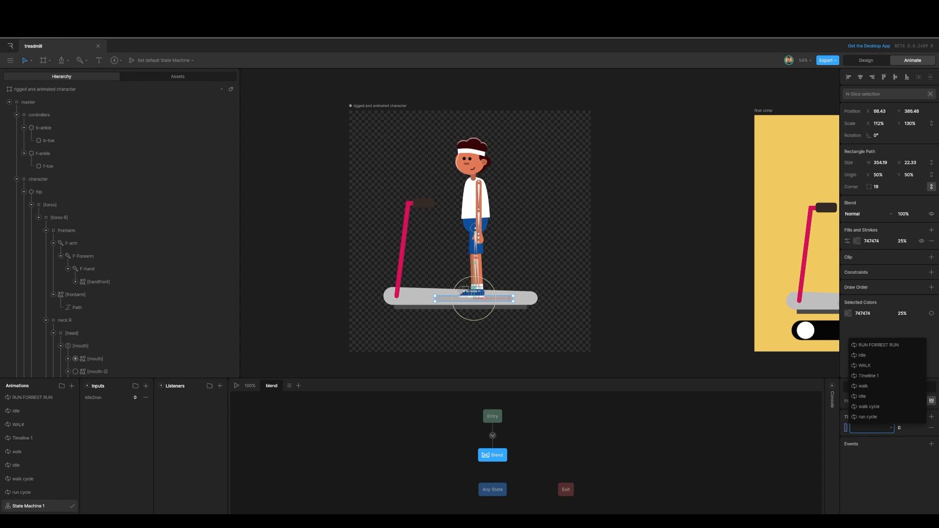
left_click(862, 353)
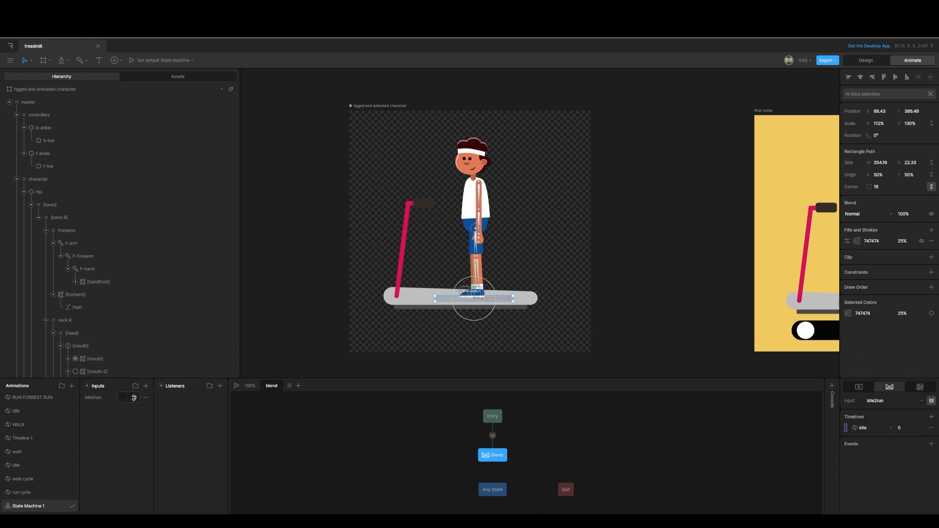
Step: Add a WALK timeline to the blend state at value 50
left_click(931, 417)
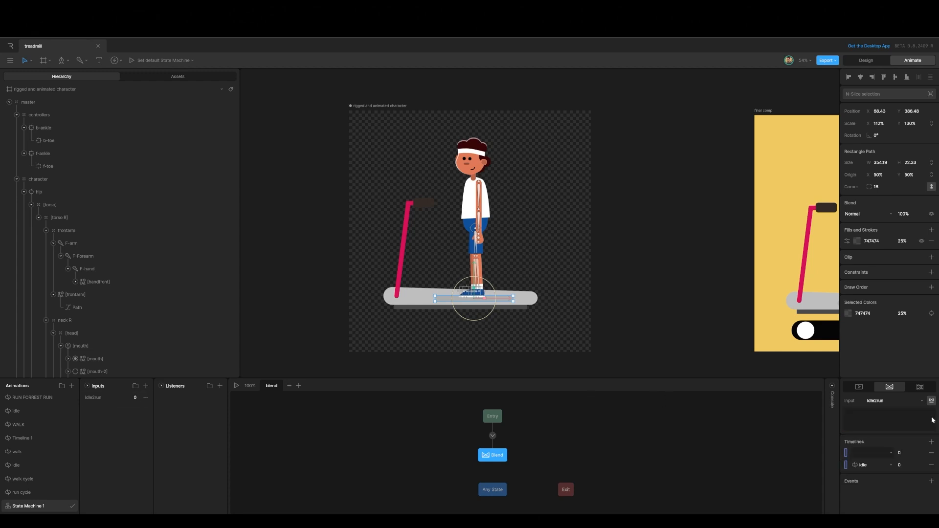
left_click(887, 451)
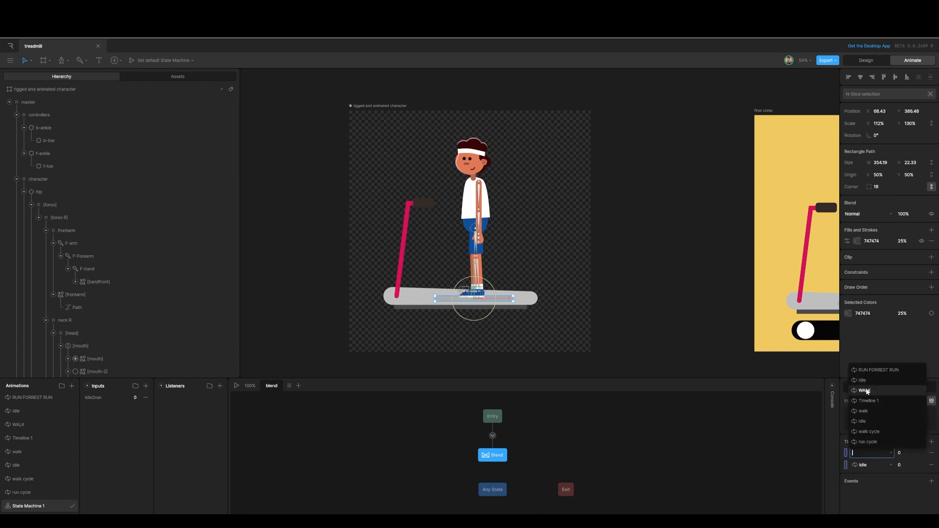
left_click(866, 391)
left_click(900, 452)
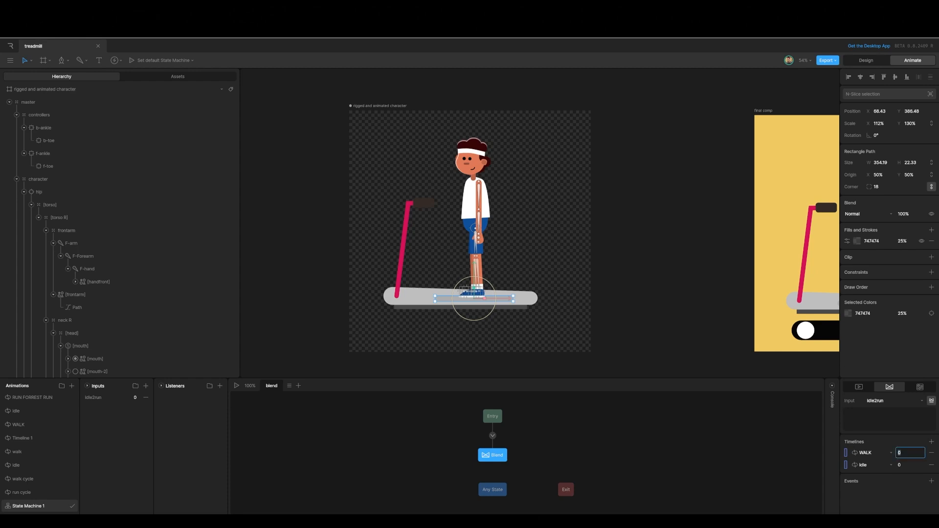
type("5")
Step: Add a RUN FORREST RUN timeline to the blend state at value 100
left_click(931, 441)
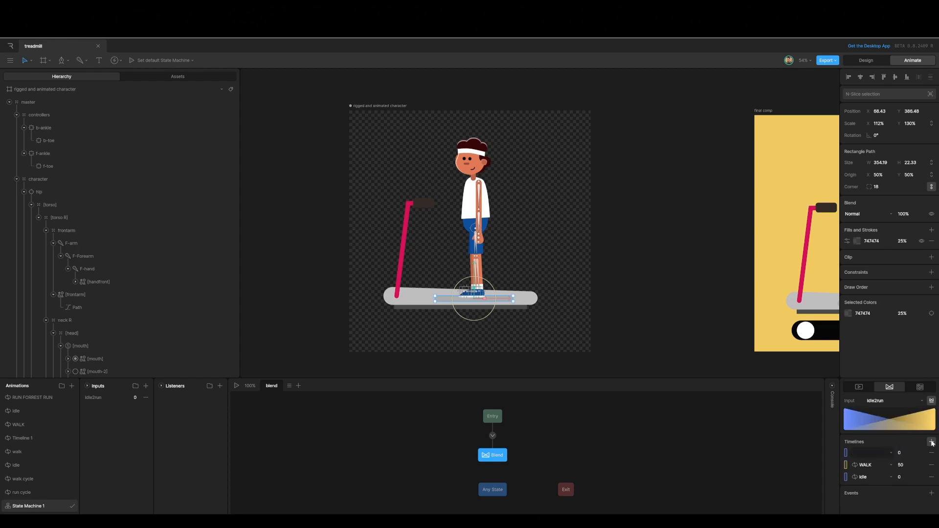
left_click(891, 451)
left_click(873, 369)
left_click(905, 452)
type("100")
left_click(405, 428)
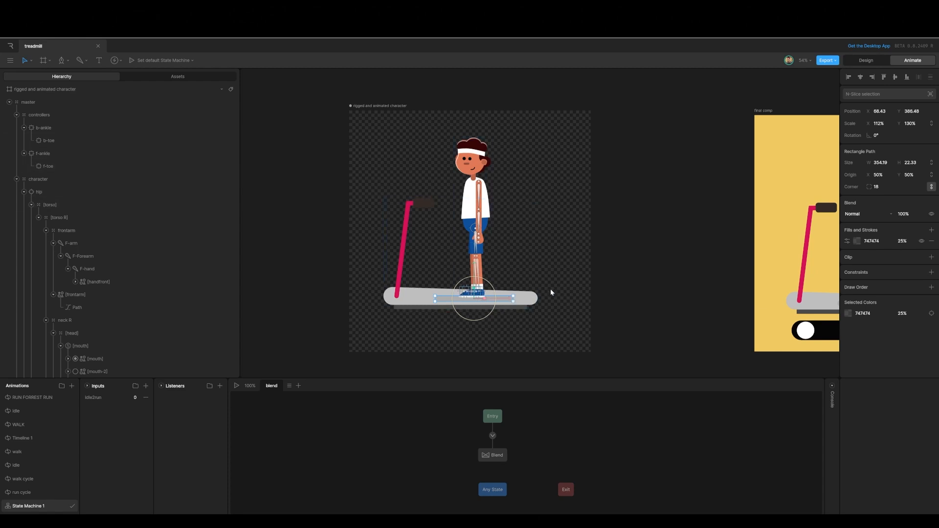
Step: Play the state machine and scrub the idle2run input to preview the blend
left_click(237, 386)
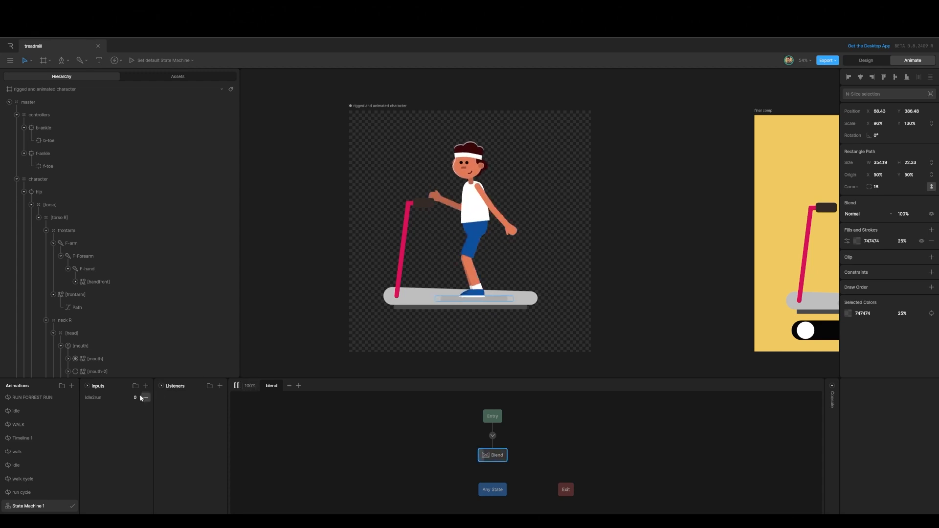
left_click_drag(136, 396, 142, 366)
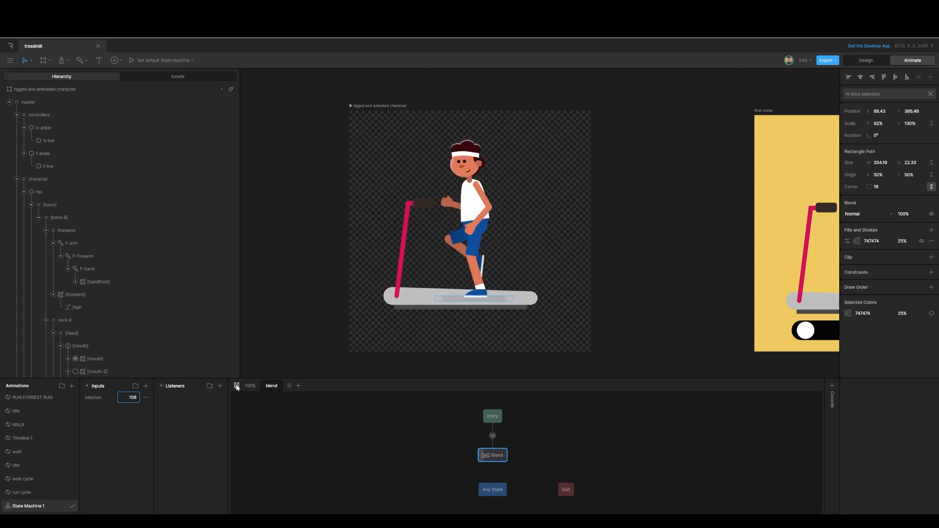
left_click(236, 386)
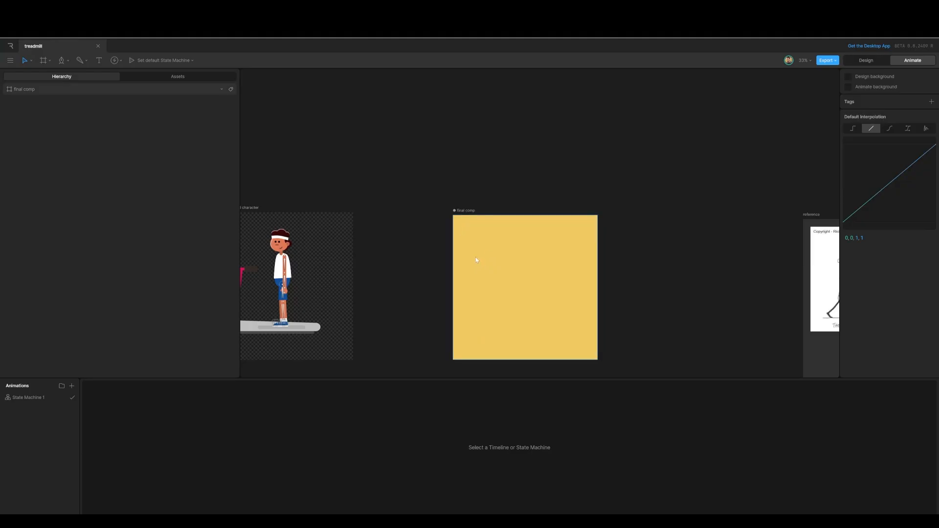
Step: Place a nested artboard of the rigged and animated character in the final comp and center it
left_click_drag(473, 254, 487, 234)
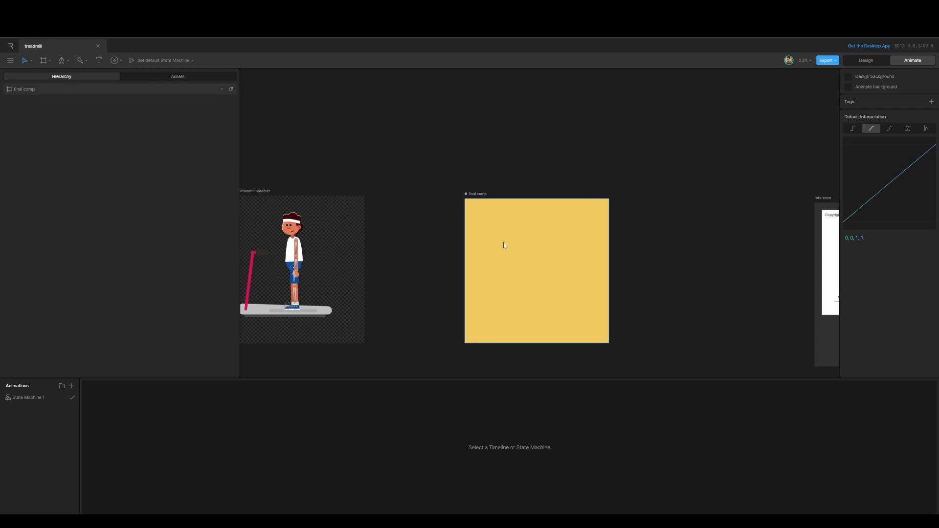
left_click(479, 198)
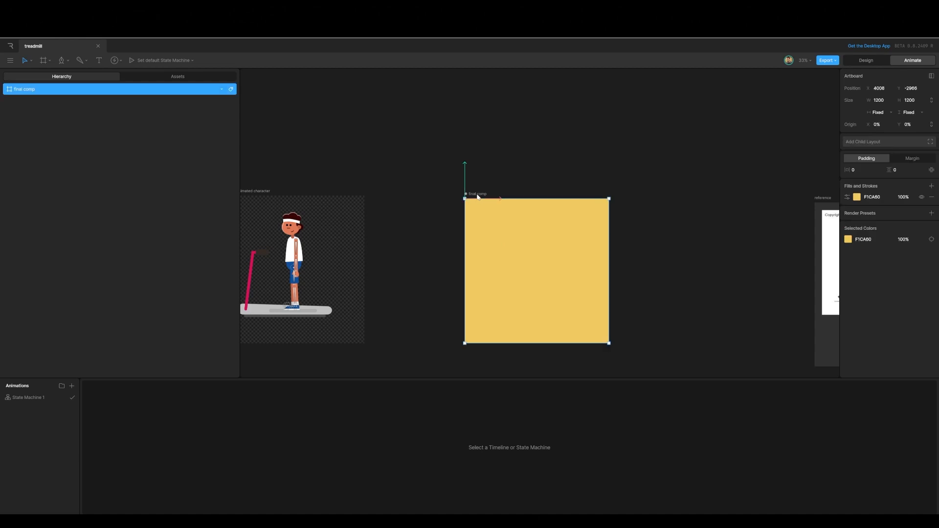
key("n")
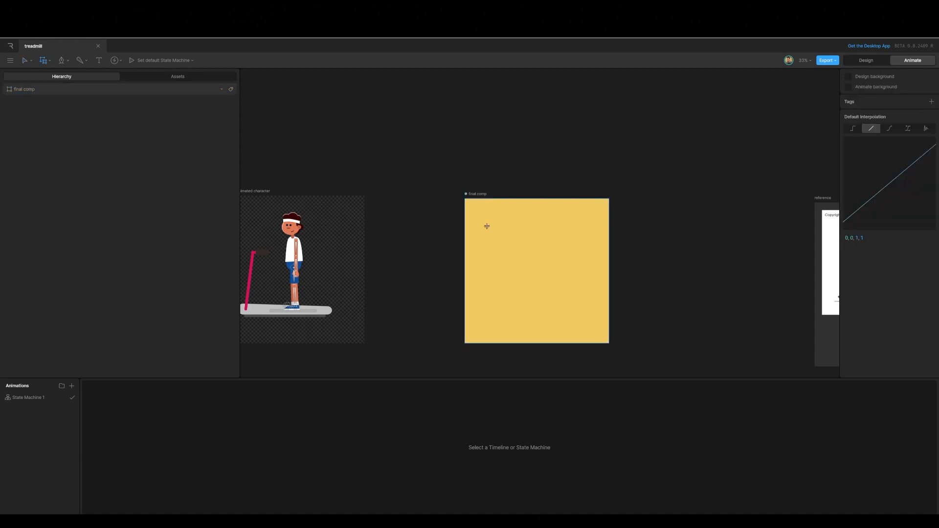
left_click(485, 221)
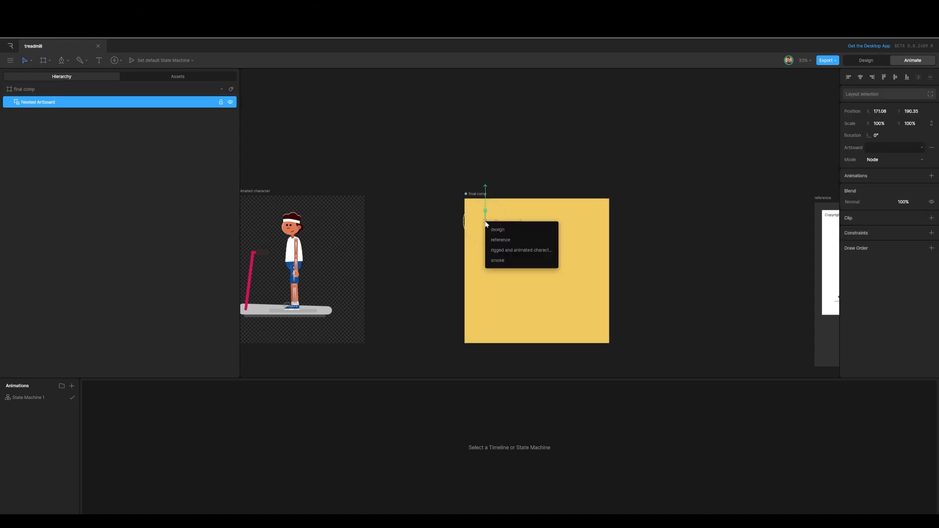
left_click(506, 251)
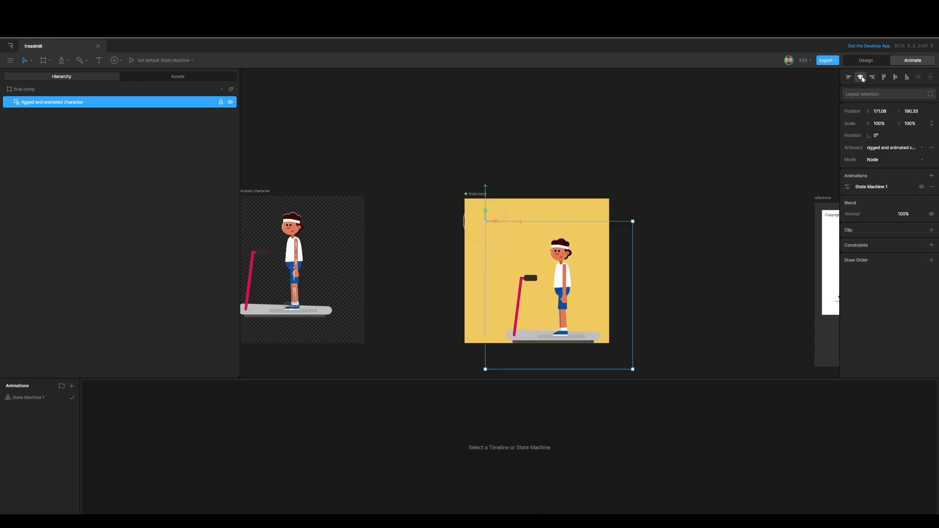
left_click(895, 79)
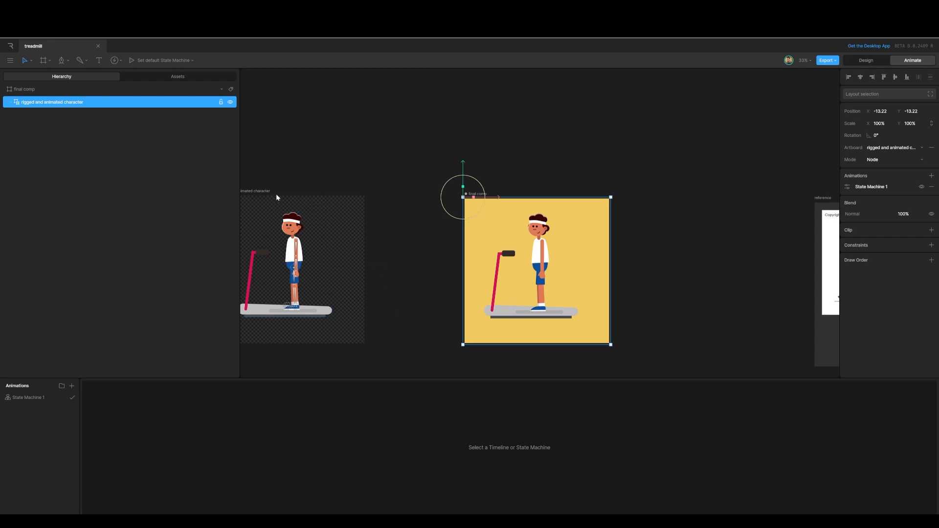
Step: Expose the idle2run input of the character artboard to the parent artboard
left_click_drag(314, 238, 387, 240)
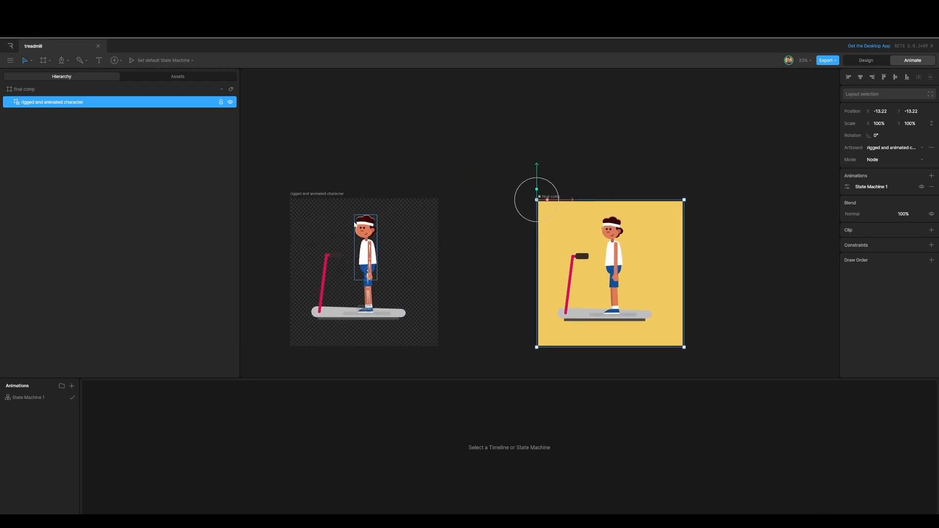
left_click(312, 194)
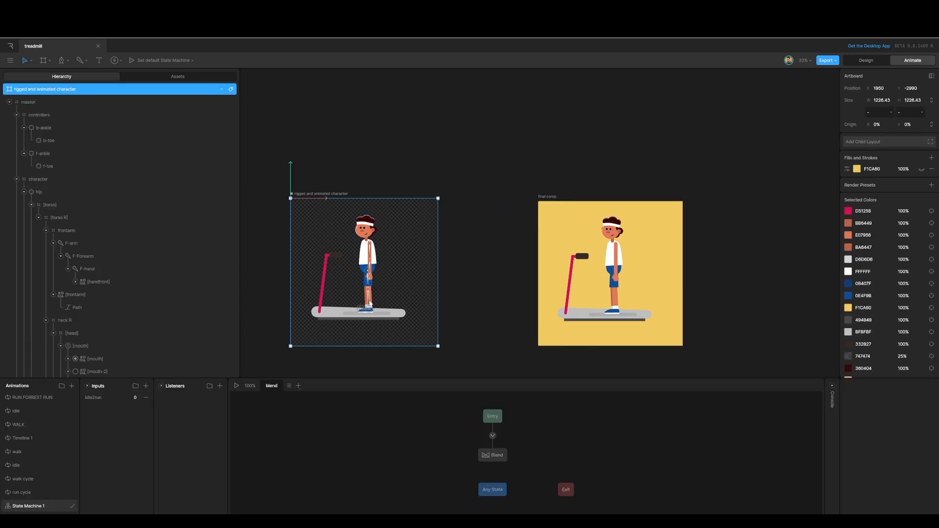
left_click(101, 399)
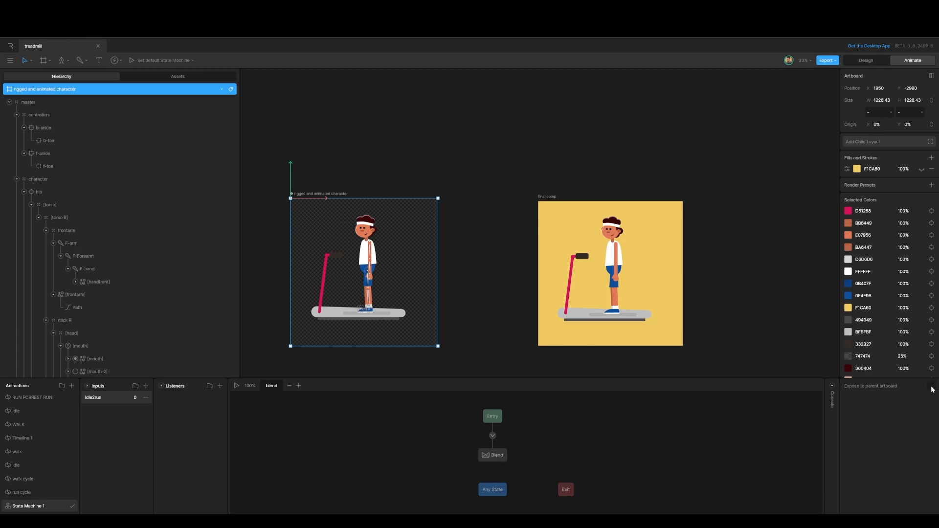
left_click(577, 182)
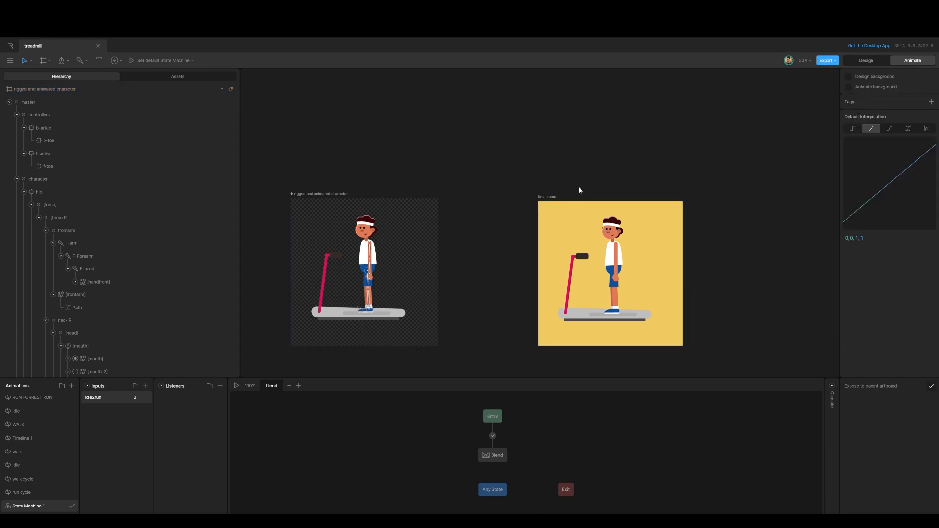
Step: Create a new timeline on the final comp artboard named acceleration
left_click_drag(578, 187, 498, 182)
left_click(478, 194)
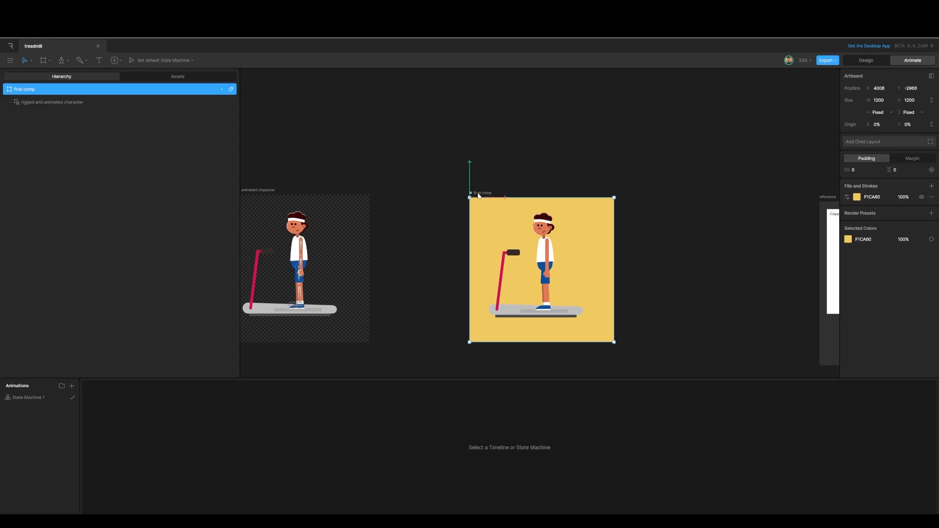
left_click(72, 386)
left_click(84, 405)
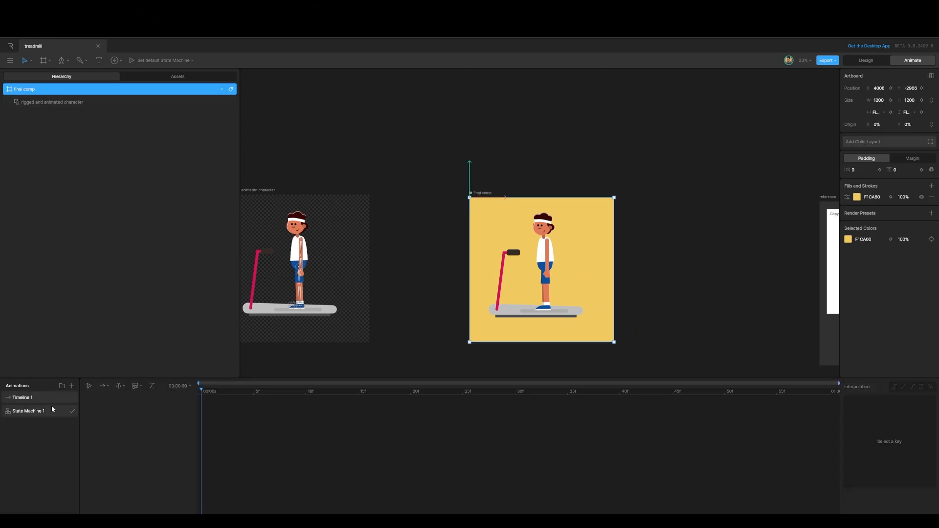
double_click(77, 397)
type("a")
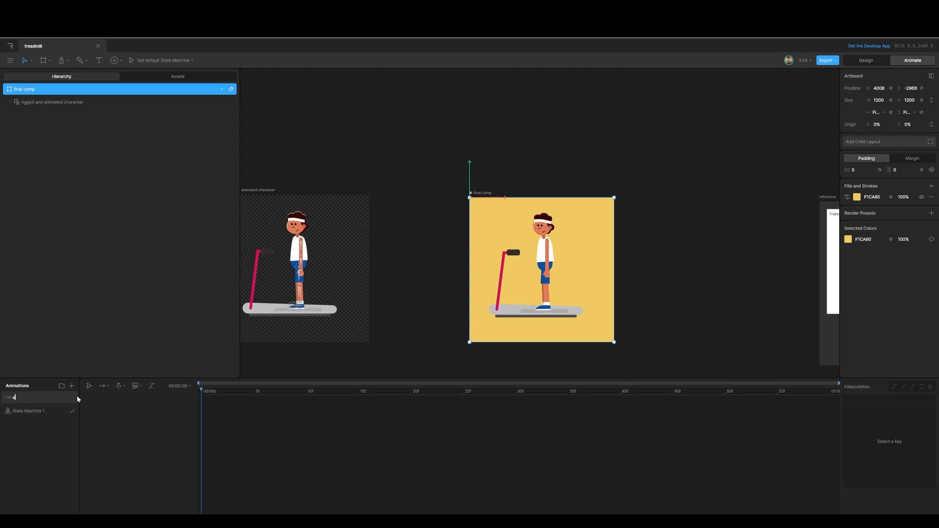
type("ccelera")
Step: Keyframe the nested character's idle2run input at 0 at the start of the acceleration timeline and at 100 at its end
left_click(42, 103)
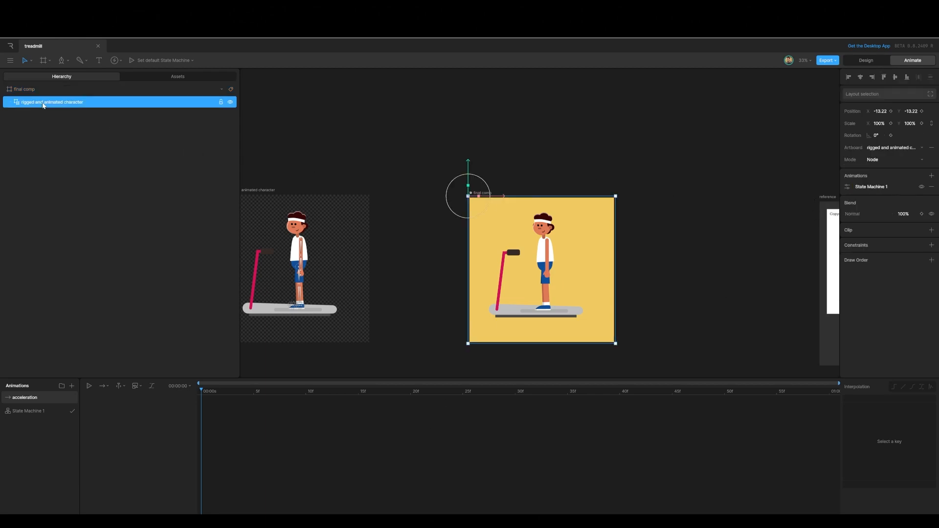
left_click(848, 187)
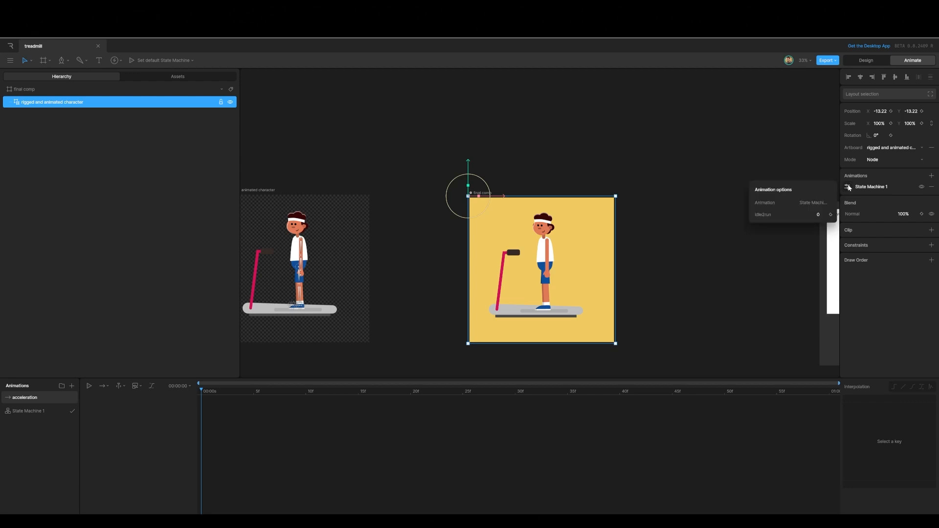
left_click(831, 214)
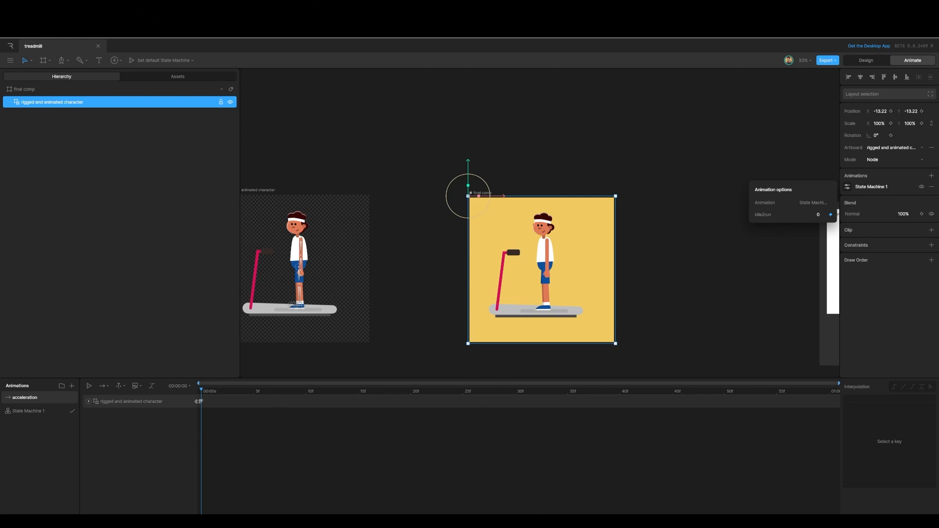
left_click_drag(204, 391, 885, 404)
left_click(818, 214)
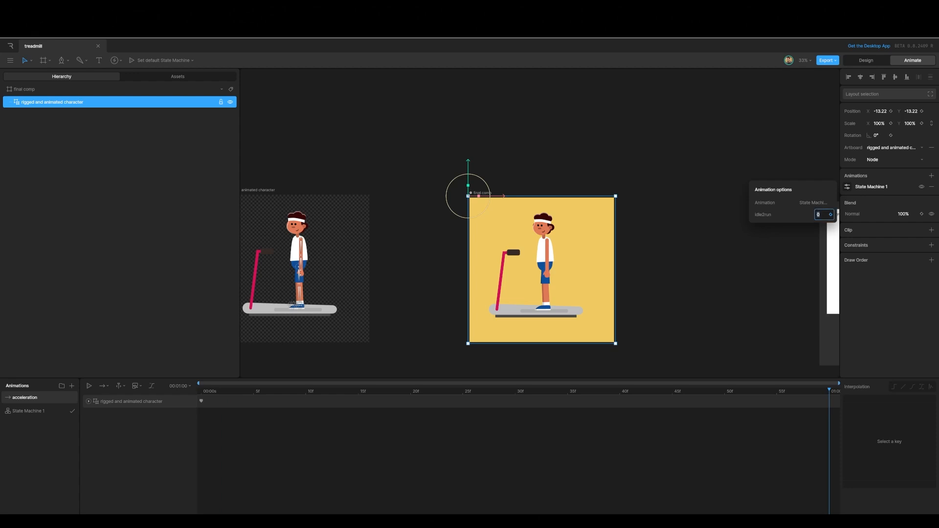
type("100")
left_click(830, 215)
left_click_drag(830, 388, 872, 354)
left_click(657, 265)
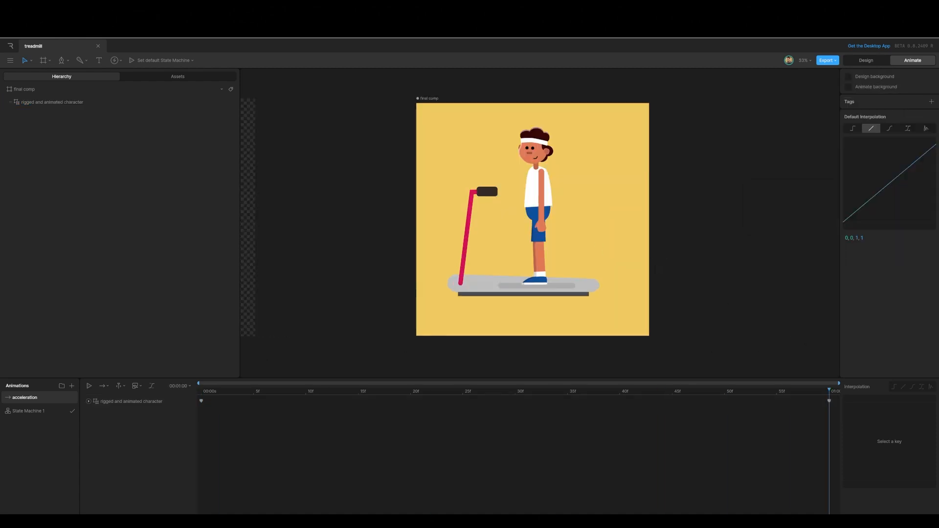
Step: Draw a bar rectangle about 940 × 75 below the treadmill and set its corner radius to 35
left_click(859, 61)
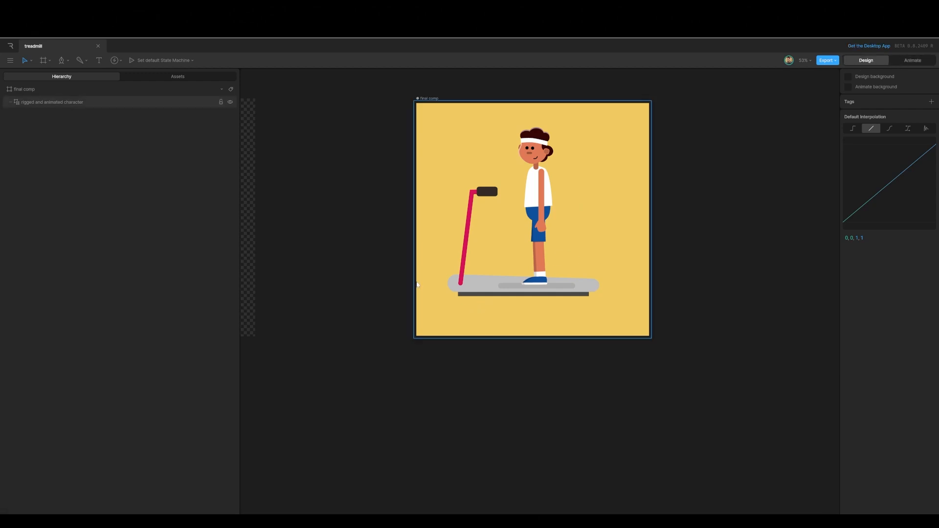
key("r")
left_click_drag(439, 304, 616, 315)
left_click_drag(618, 316, 621, 319)
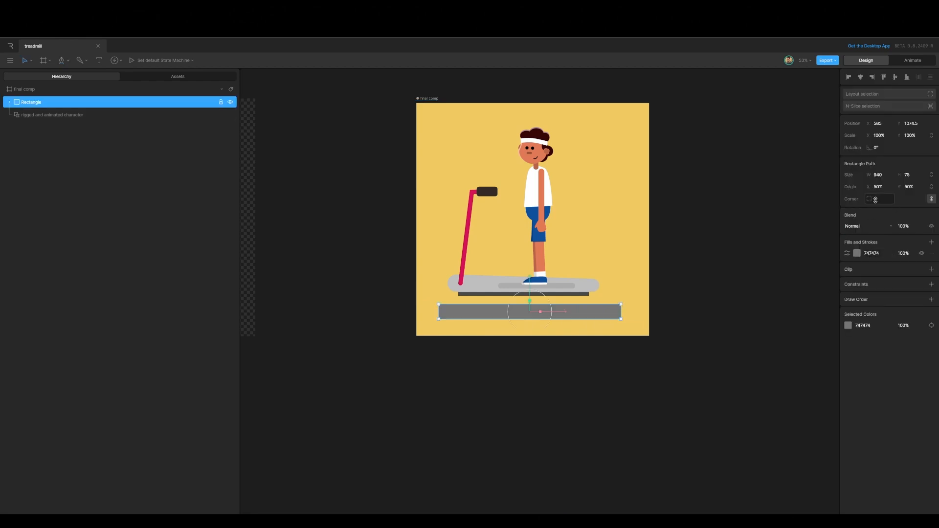
mouse_move(875, 200)
left_mouse_down()
mouse_move(881, 187)
mouse_move(879, 196)
left_mouse_up()
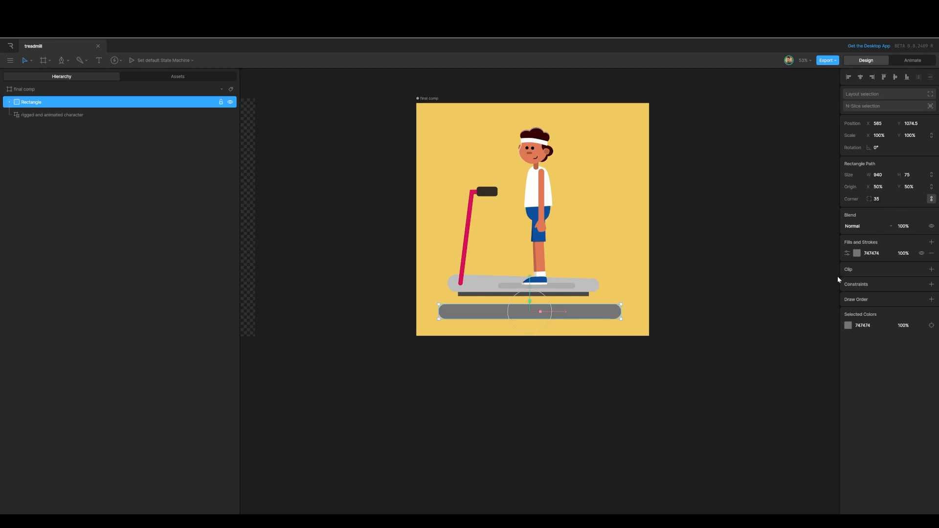
Step: Center the bar horizontally in the artboard and set its fill to black 000000
left_click(860, 77)
left_click(856, 253)
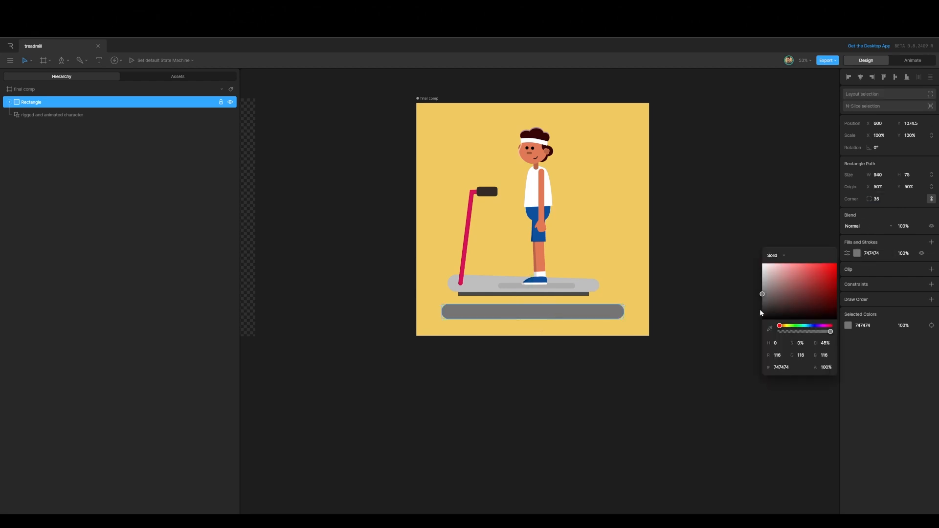
left_click_drag(763, 295, 755, 325)
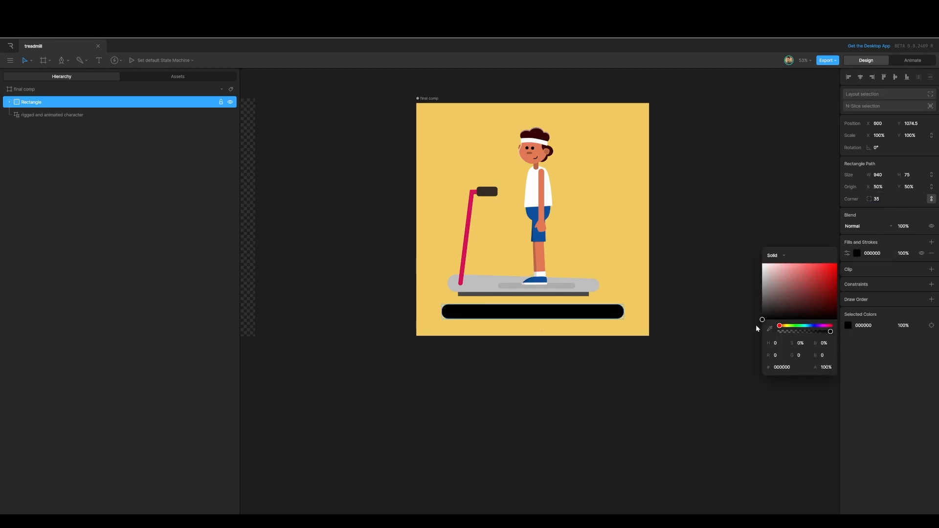
left_click(702, 268)
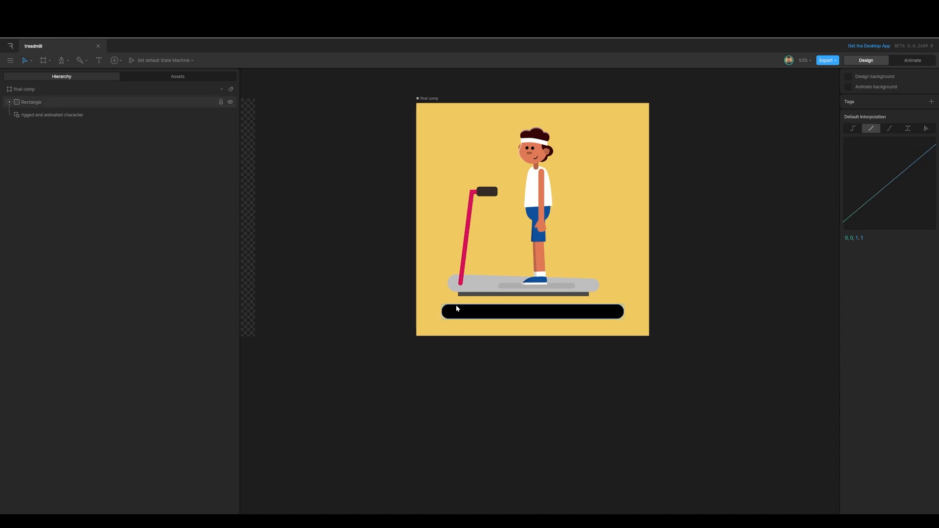
Step: Draw a circle at the left end of the bar and set its size to 70 × 70
mouse_move(455, 305)
left_mouse_down()
mouse_move(470, 320)
mouse_move(478, 299)
mouse_move(438, 261)
left_mouse_up()
scroll(470, 319, "up", 5)
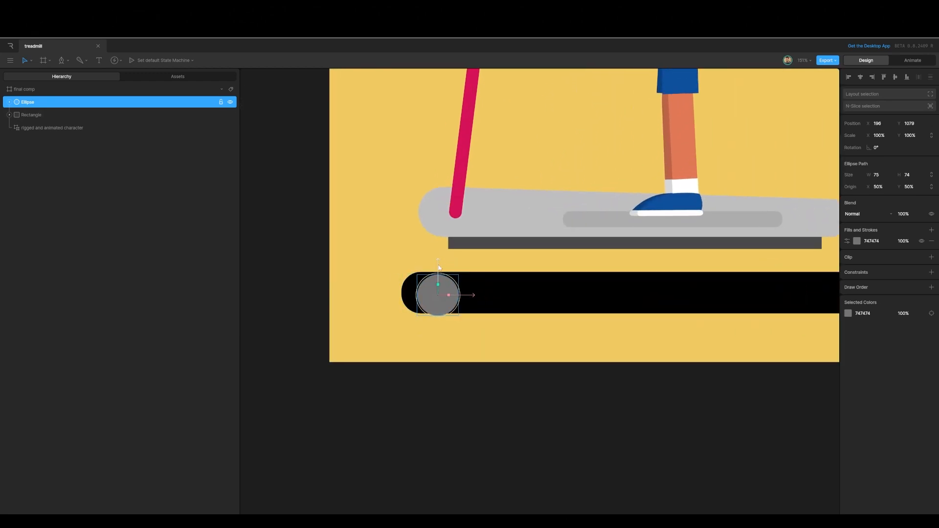
left_click_drag(469, 295, 453, 294)
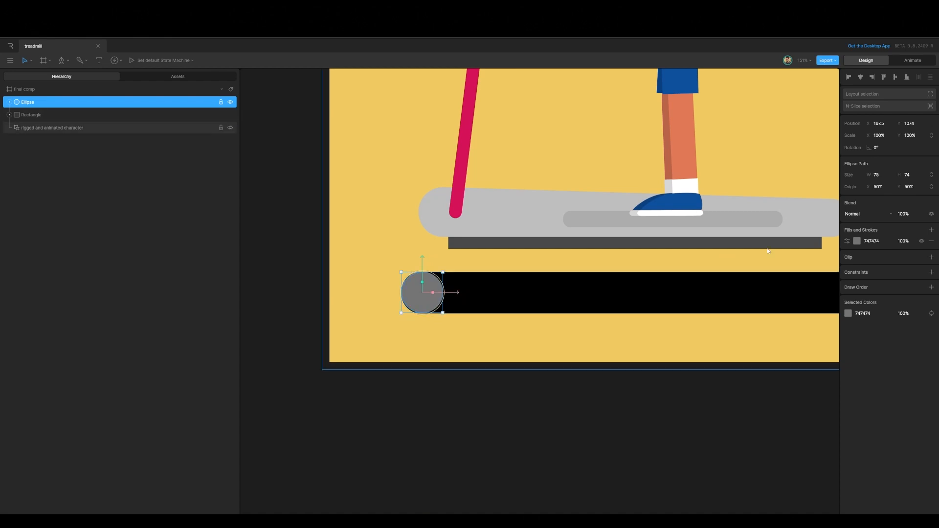
left_click(880, 174)
type("70")
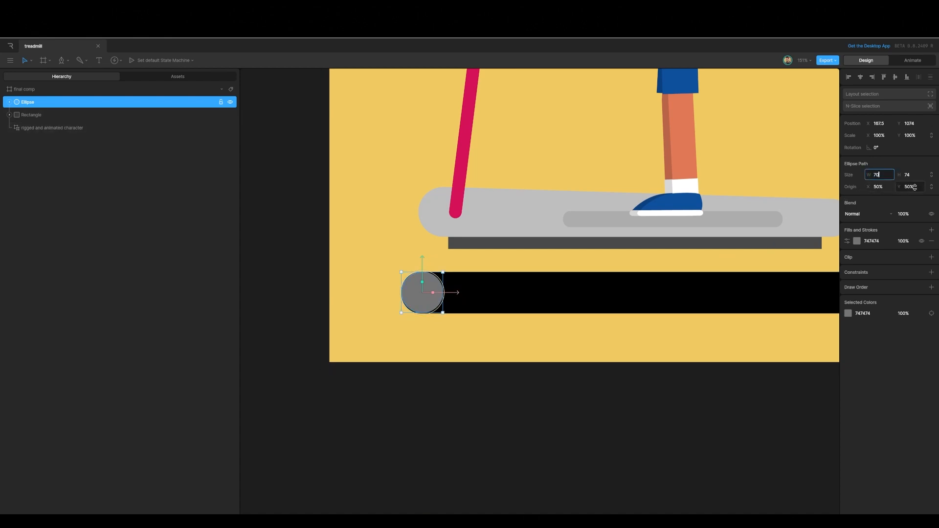
key("Tab")
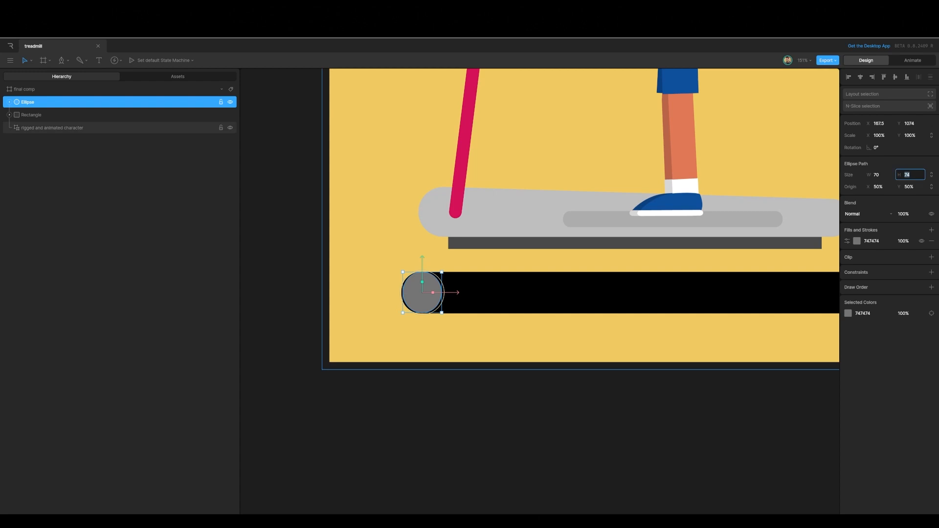
type("70")
Step: Set the circle's fill color to white FFFFFF
left_click(541, 385)
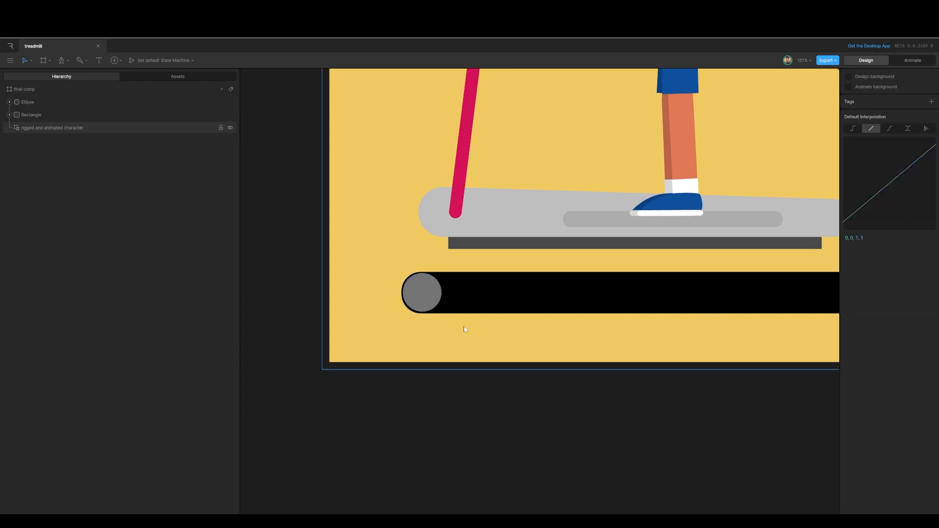
left_click(427, 288)
left_click(855, 241)
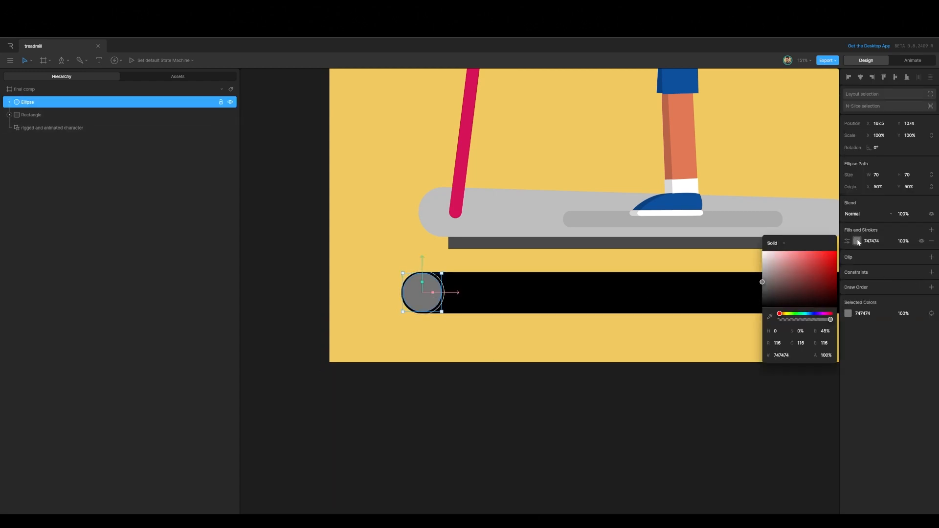
left_click_drag(757, 281, 761, 238)
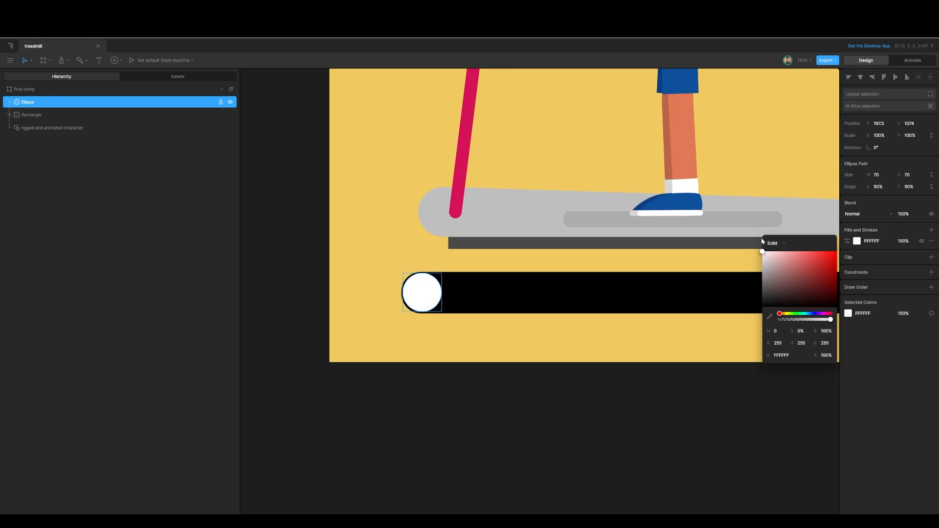
left_click(502, 415)
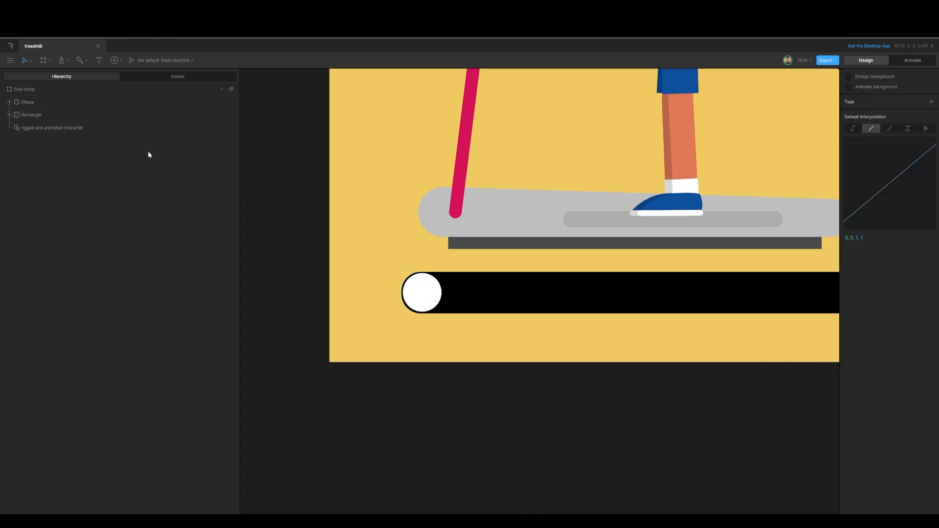
Step: Group the circle and rename the group UI Button
left_click(32, 89)
key("f")
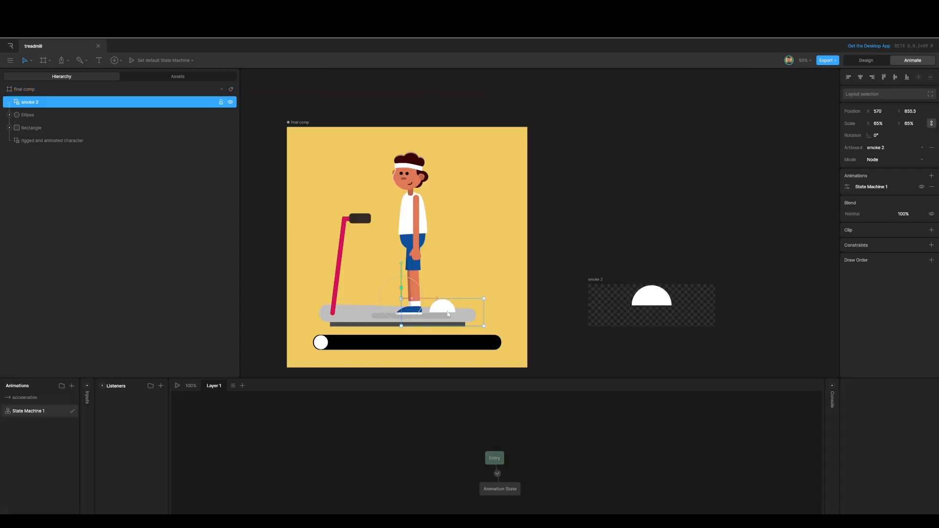
key("Delete")
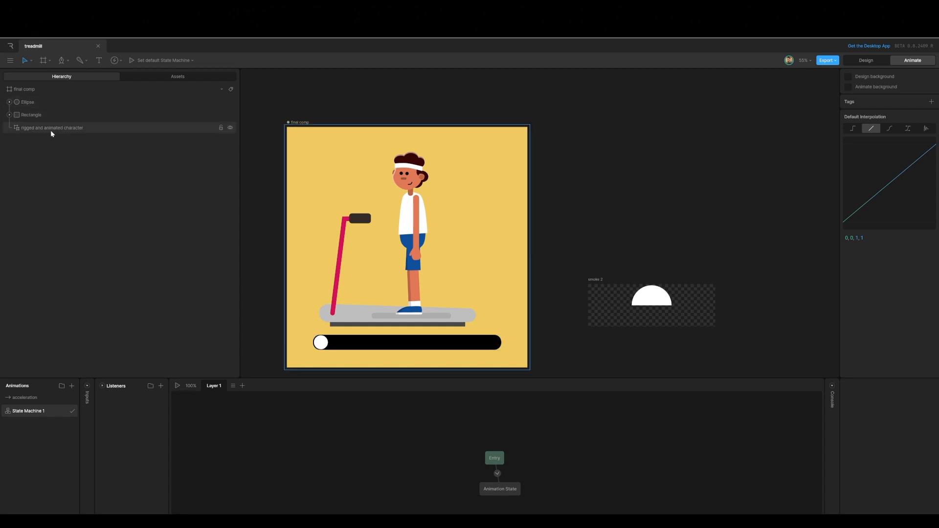
left_click(33, 103)
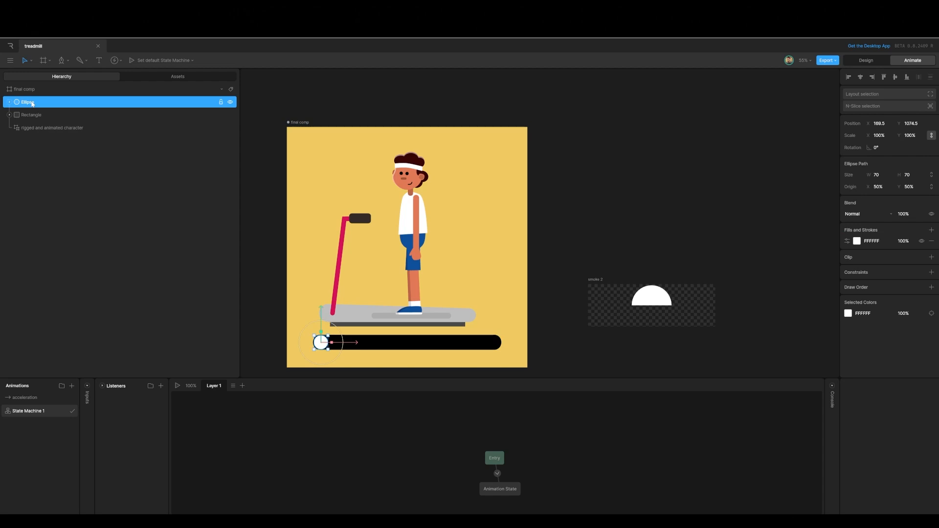
key("ctrl+g")
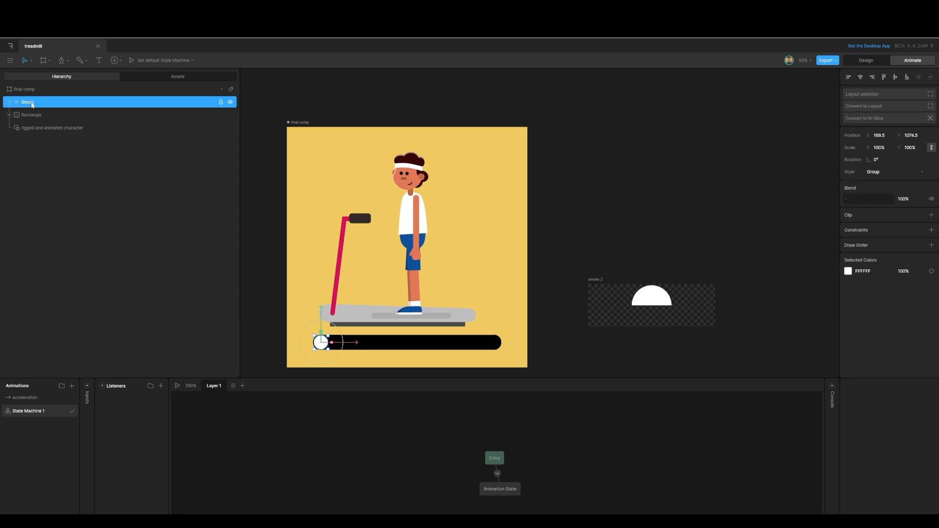
double_click(32, 105)
key("Return")
Step: Add a state machine listener on UI Button triggered by Pointer Move, removing its default input action
left_click(161, 386)
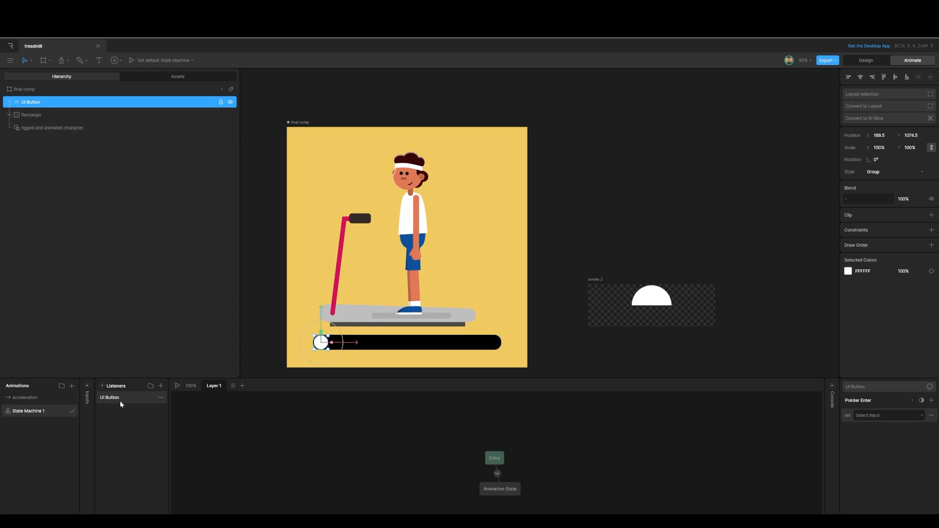
left_click(878, 402)
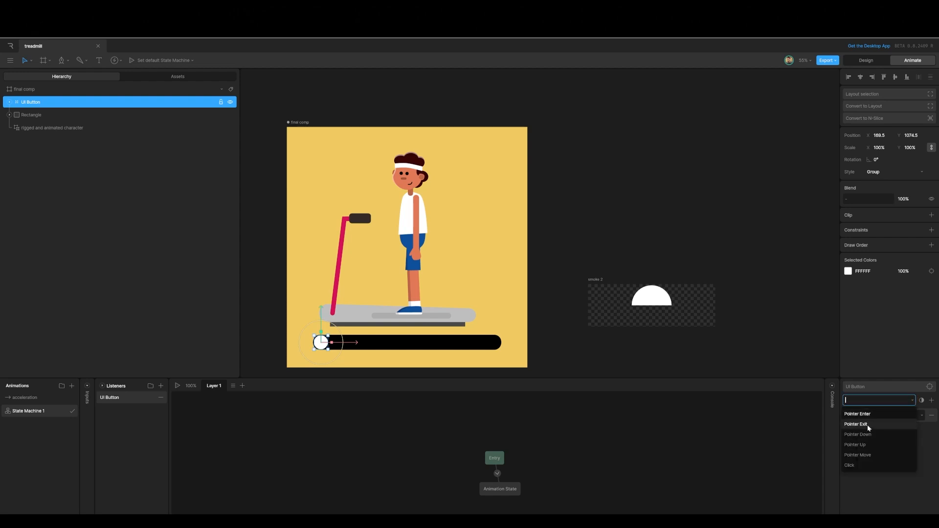
left_click(864, 455)
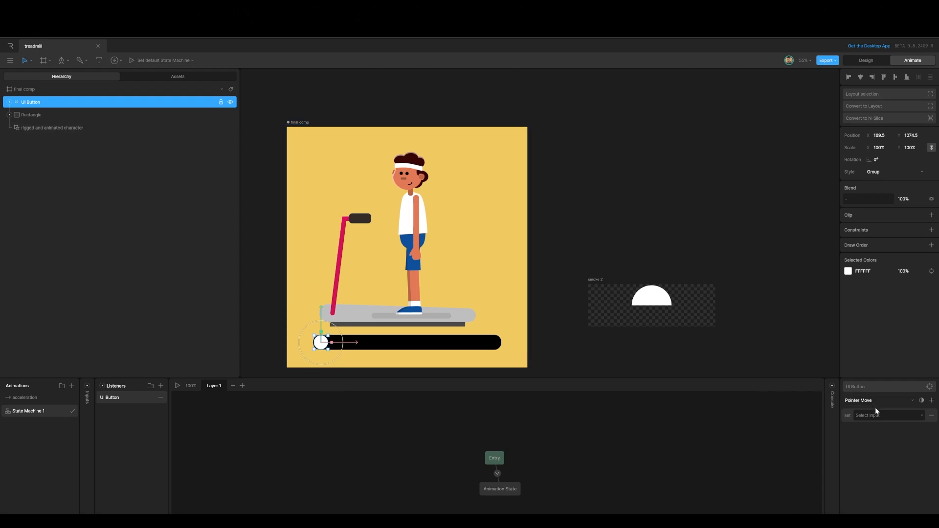
left_click(921, 418)
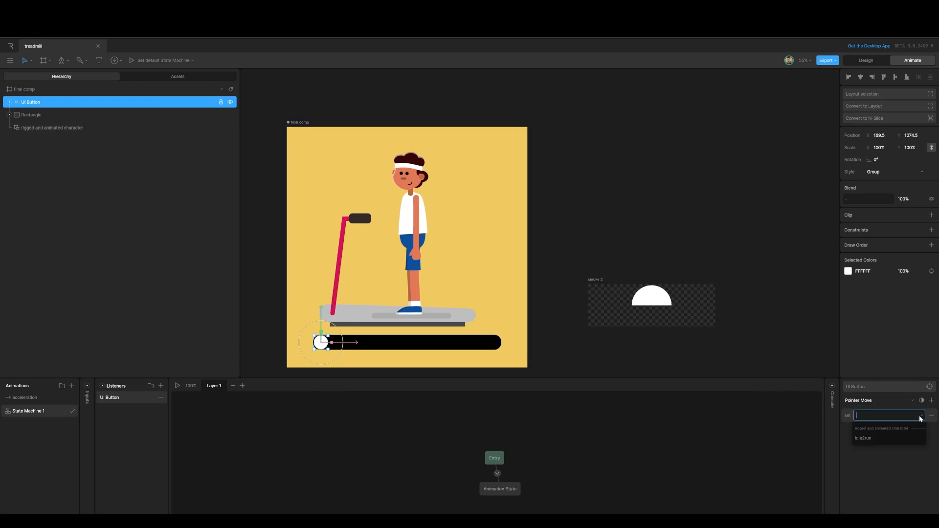
left_click(931, 416)
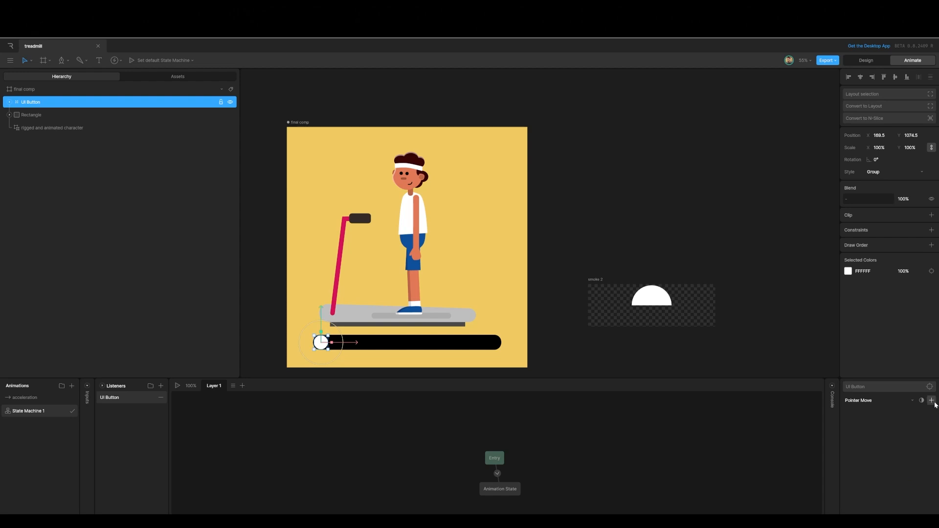
Step: Add an Align action to the listener and pick UI Button as its target
left_click(932, 401)
left_click(902, 430)
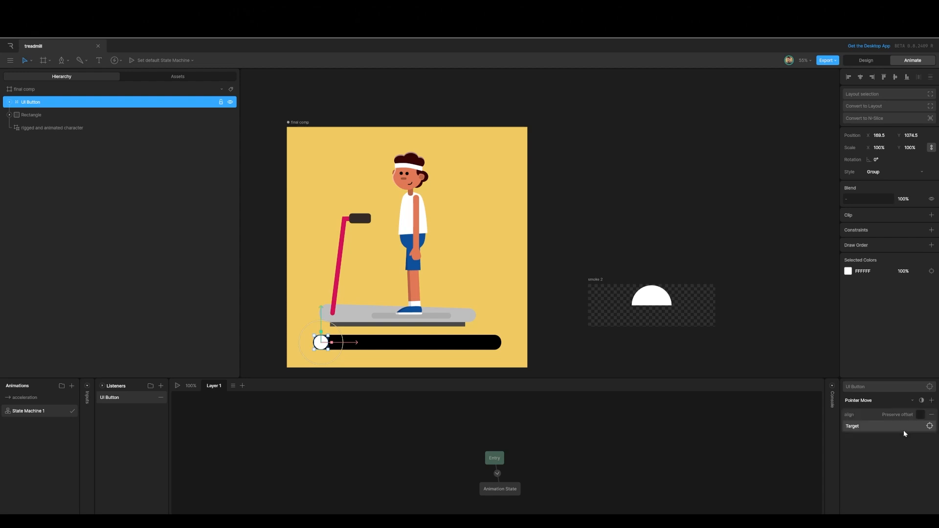
left_click(929, 426)
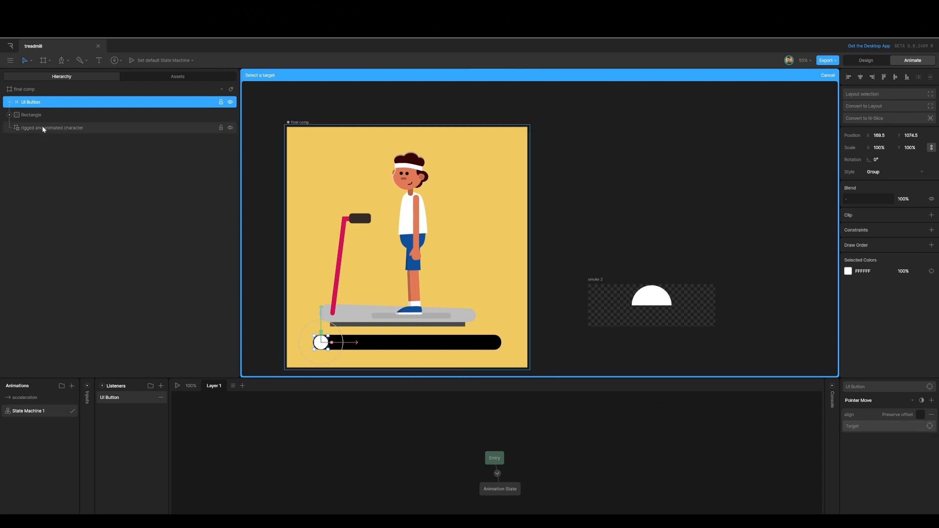
left_click(37, 102)
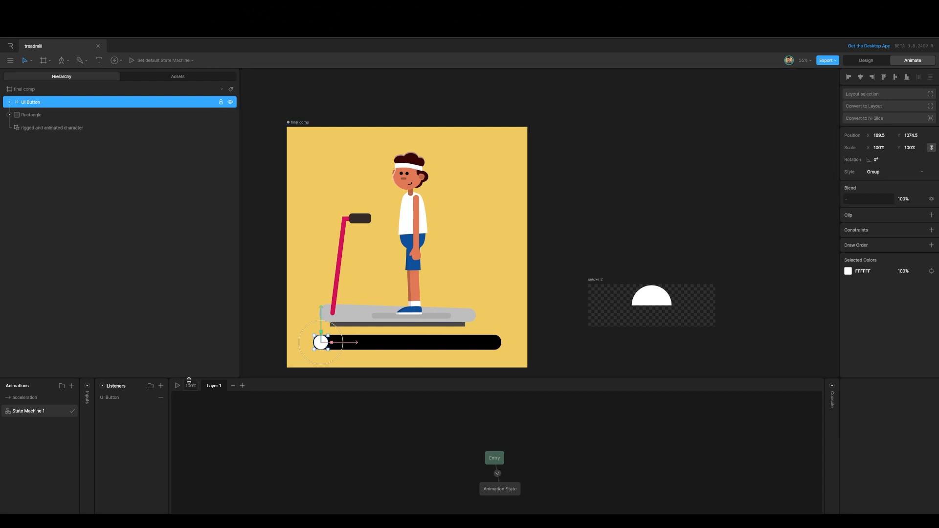
Step: Play the state machine and drag the button across the comp to preview the interaction
left_click(177, 385)
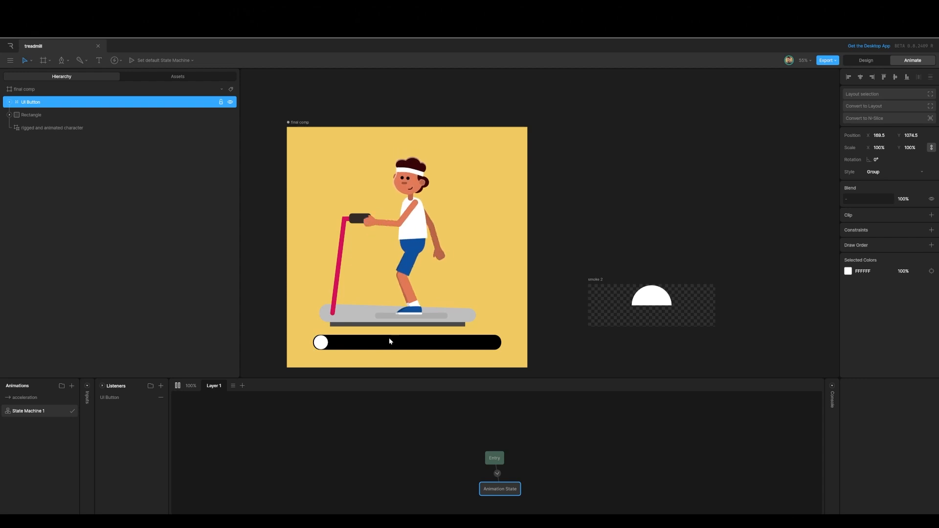
left_click_drag(321, 342, 480, 259)
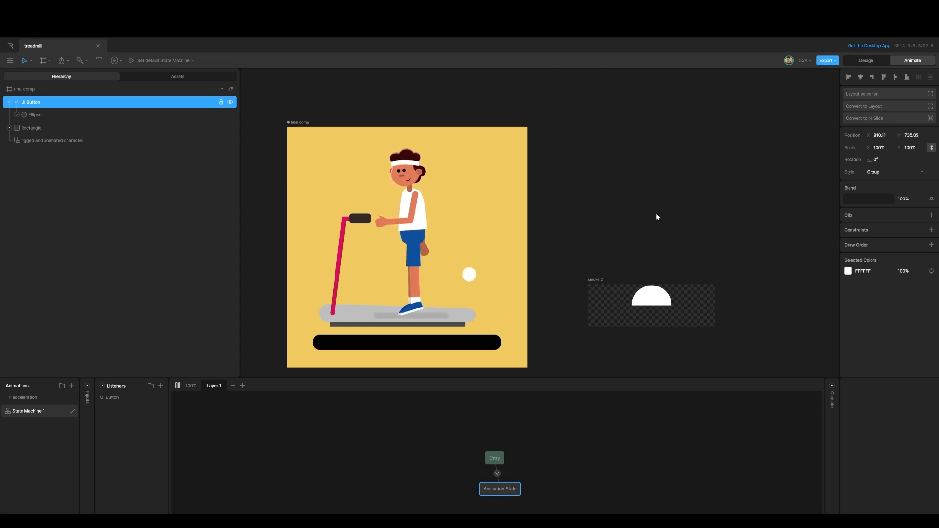
left_click(864, 60)
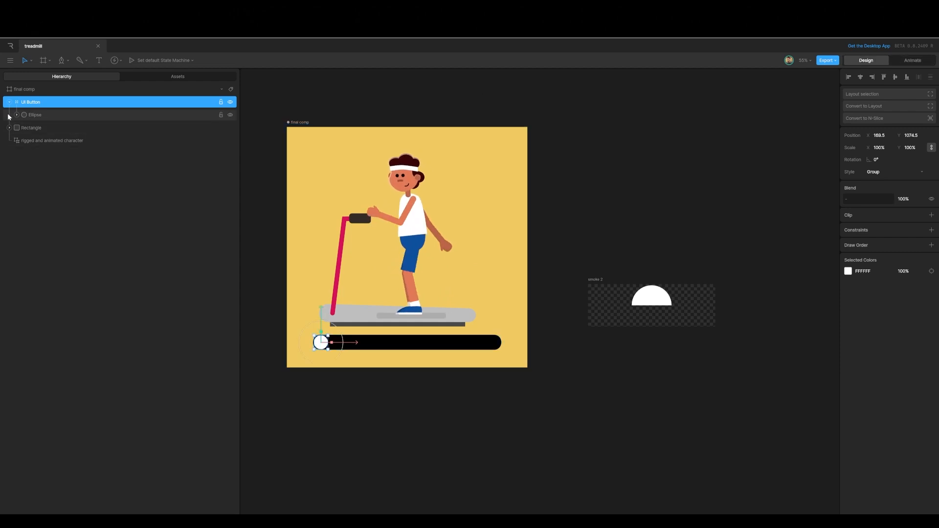
Step: Duplicate the button's ellipse and scale the copy to 250%
left_click(36, 116)
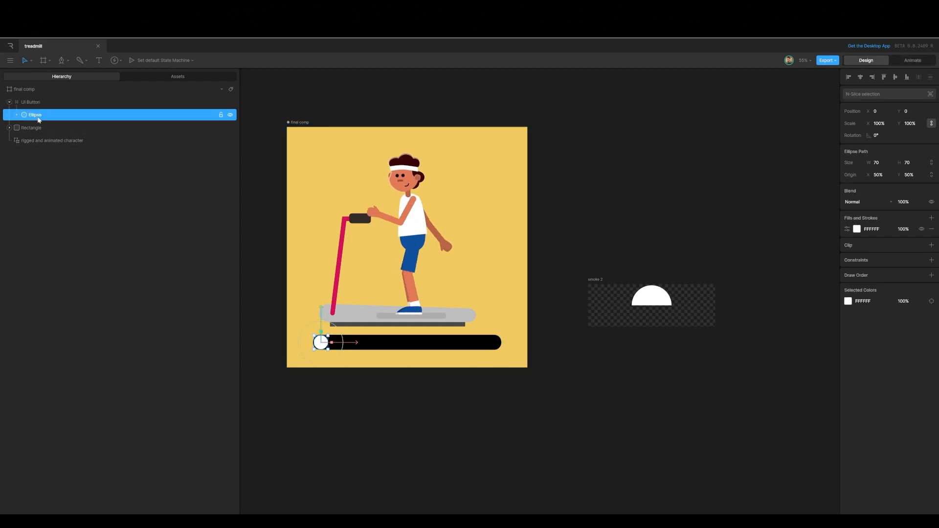
key("ctrl+d")
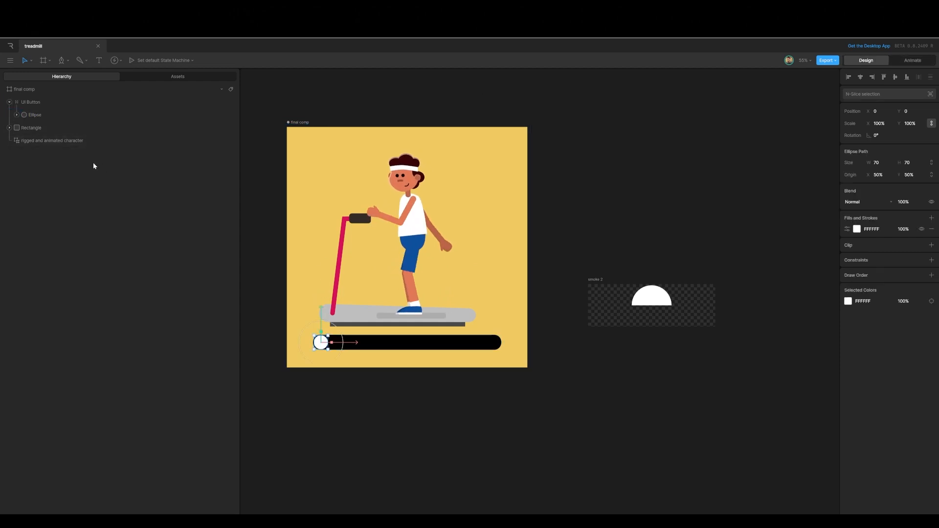
left_click(876, 122)
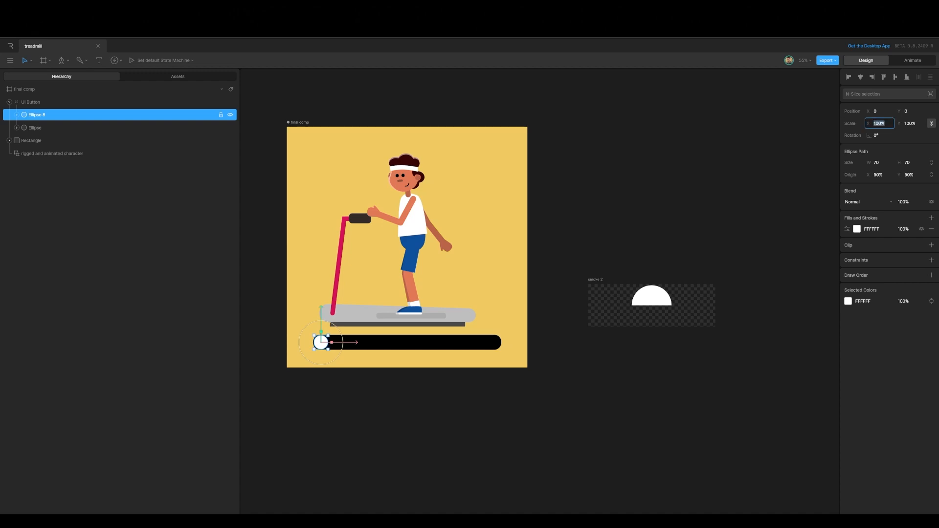
type("250")
left_click(932, 124)
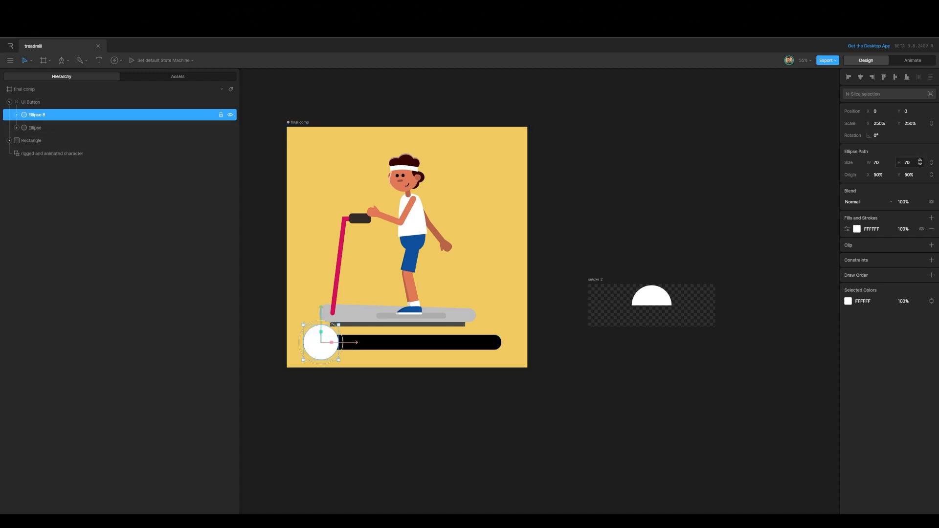
Step: Hide the enlarged copy's fill and rename it hitarea
left_click(921, 229)
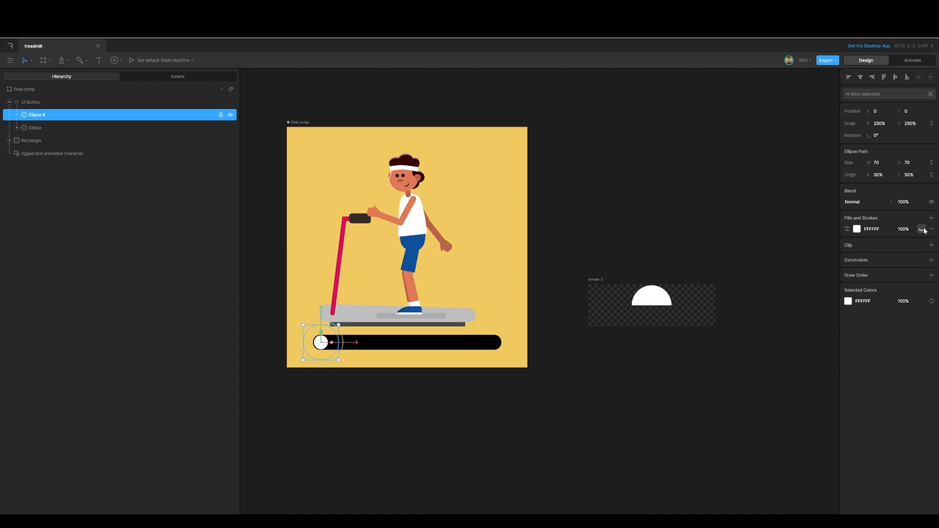
double_click(30, 117)
type("hitarea")
Step: Play the state machine to preview the button with its enlarged hit area
left_click(912, 61)
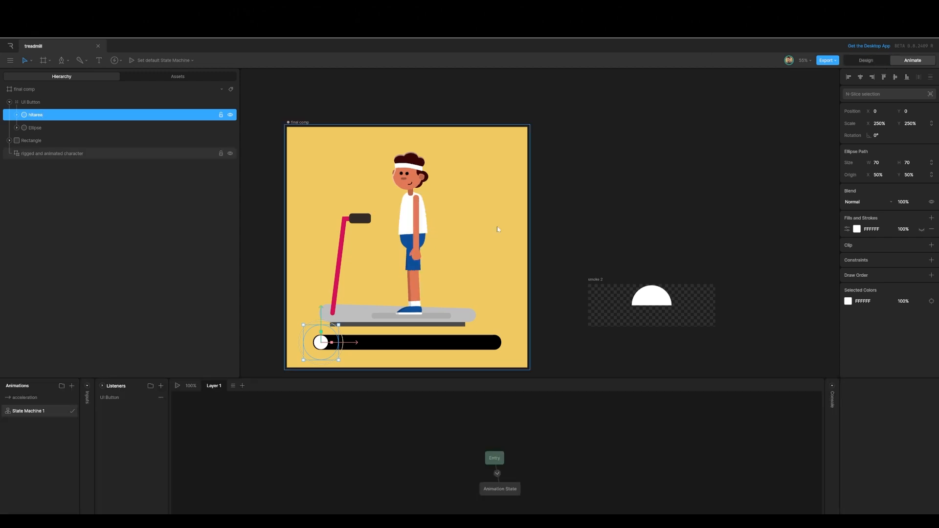
left_click(177, 386)
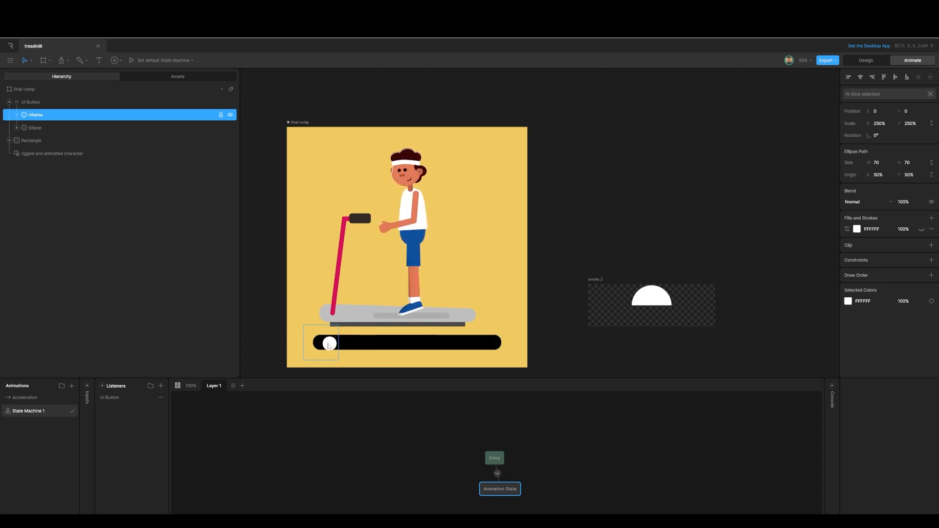
key("Tab")
Step: Add a Translation constraint to the UI Button group
left_click(45, 102)
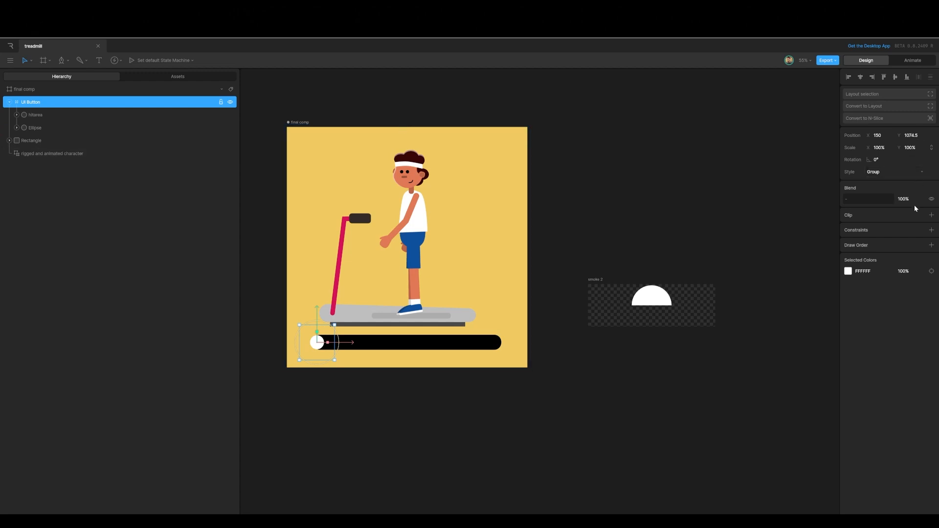
left_click(931, 230)
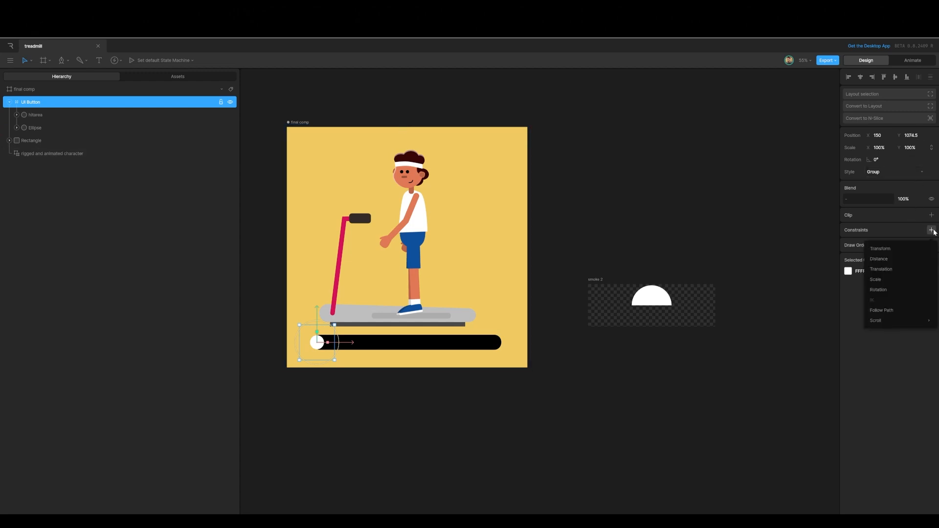
left_click(896, 268)
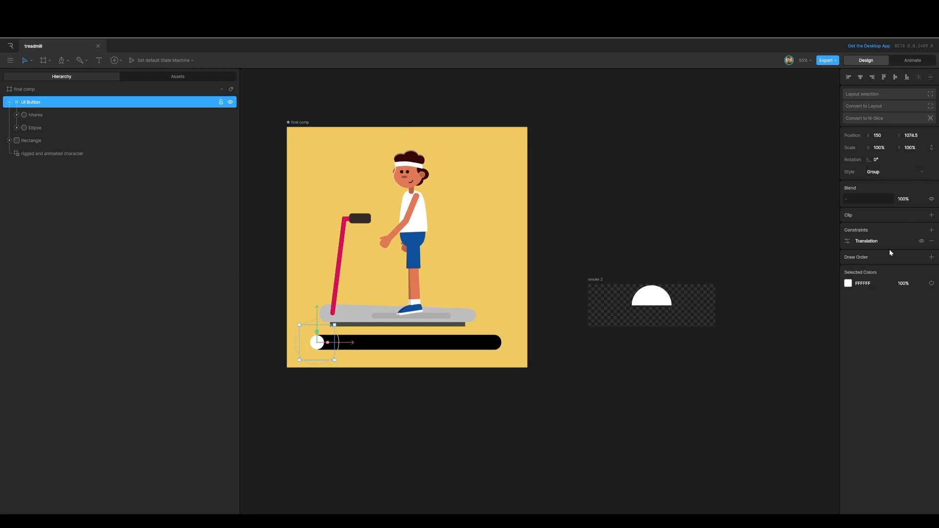
Step: Set the Translation constraint's target to the Rectangle
left_click(848, 241)
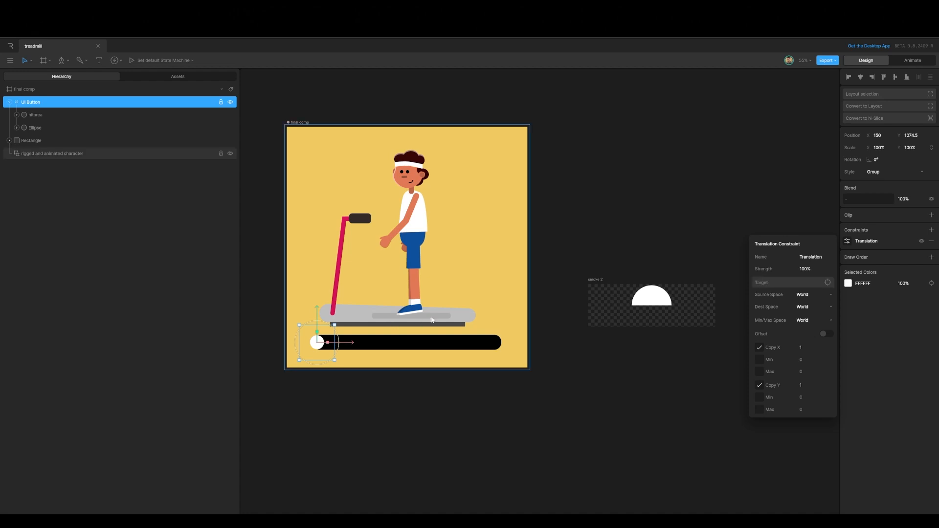
left_click(827, 282)
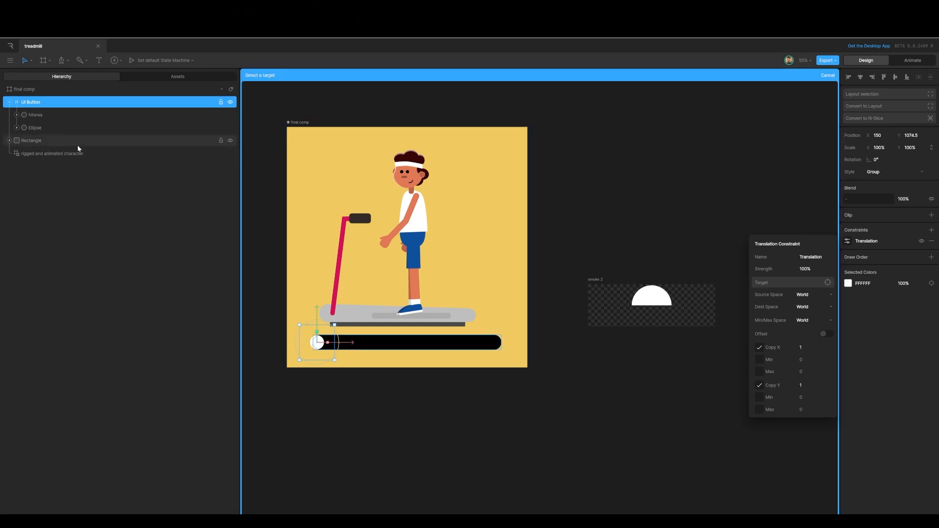
left_click(40, 141)
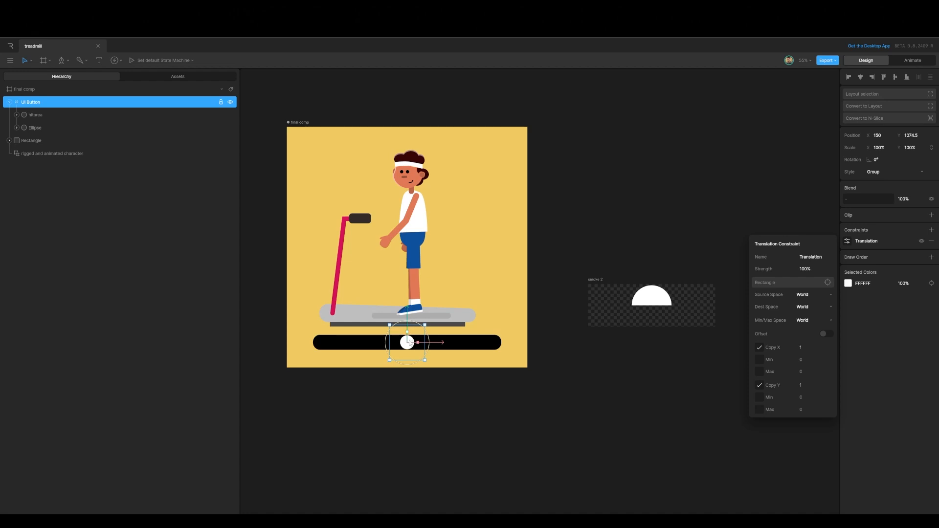
left_click_drag(440, 343, 430, 345)
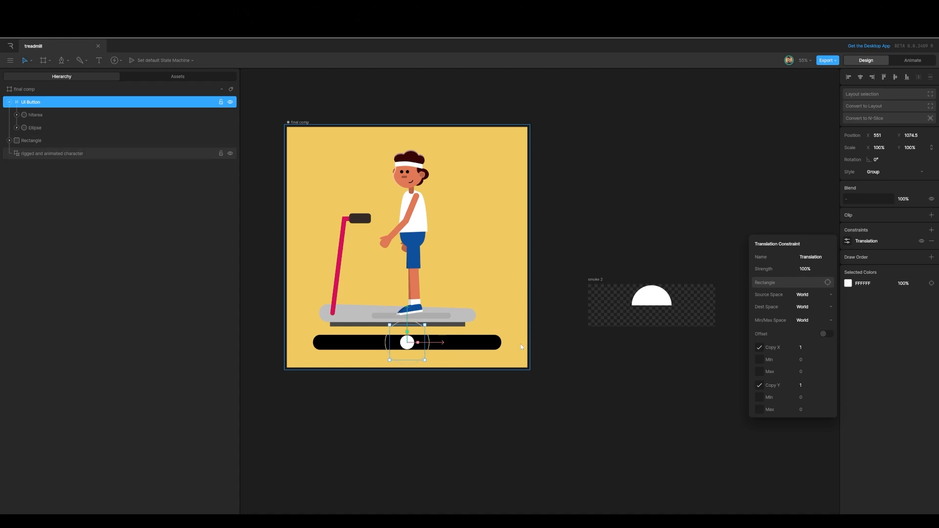
Step: Turn off the constraint's Copy X and move UI Button back to the bar's left end
left_click(759, 348)
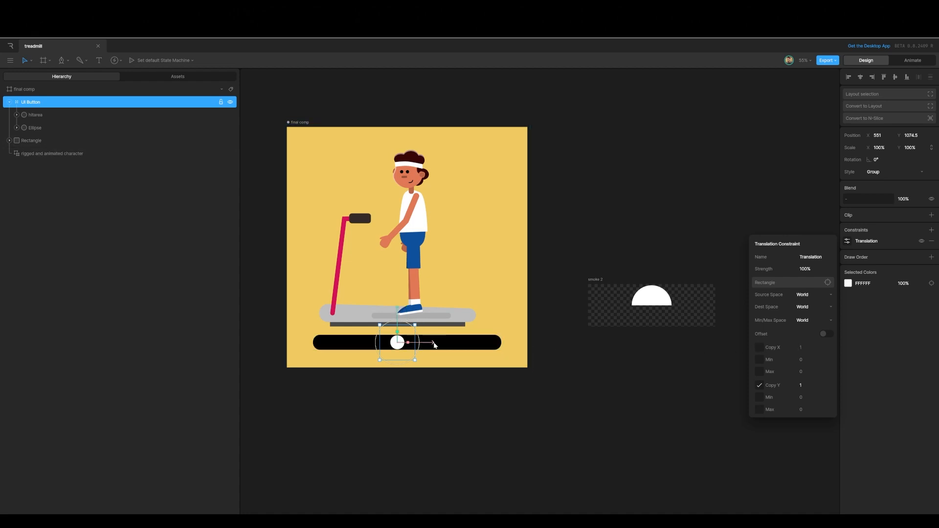
left_click_drag(434, 342, 358, 337)
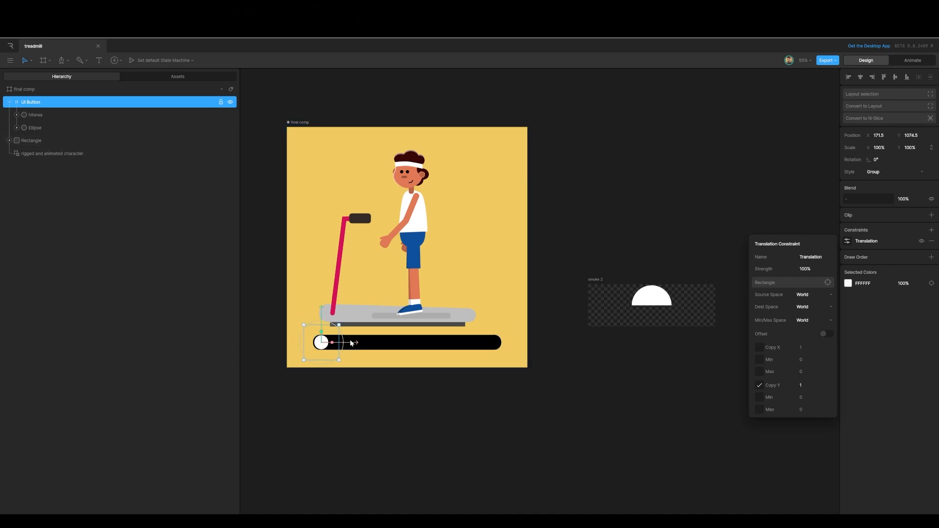
mouse_move(349, 343)
left_mouse_down()
mouse_move(519, 333)
mouse_move(345, 337)
mouse_move(353, 337)
left_mouse_up()
Step: Play the state machine and drag the button to test the constraint
left_click(912, 60)
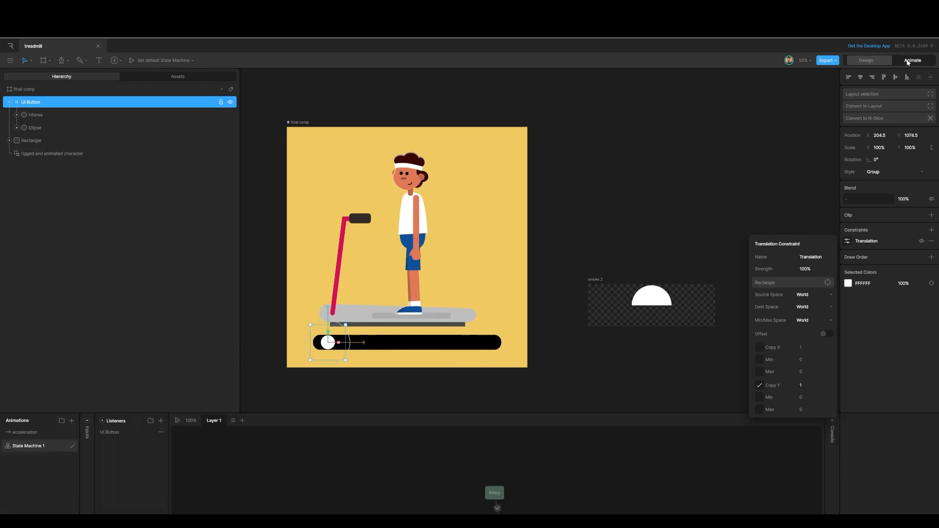
left_click(177, 422)
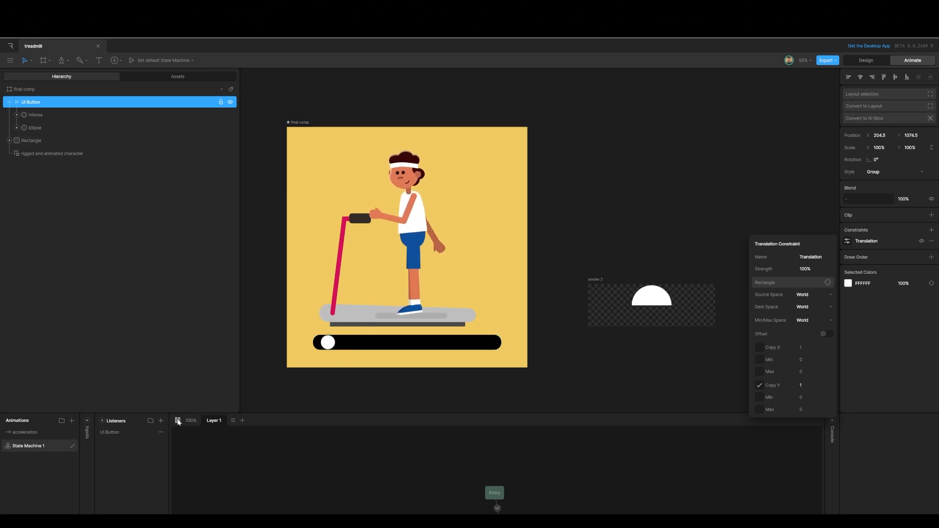
left_click_drag(325, 345, 272, 344)
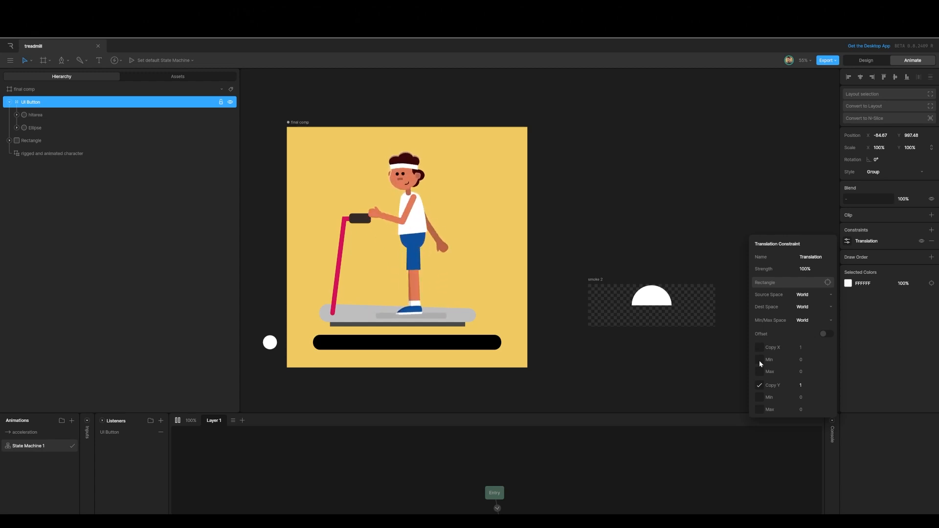
Step: Enable the constraint's X minimum and set it to 173, then test dragging the button
left_click(758, 360)
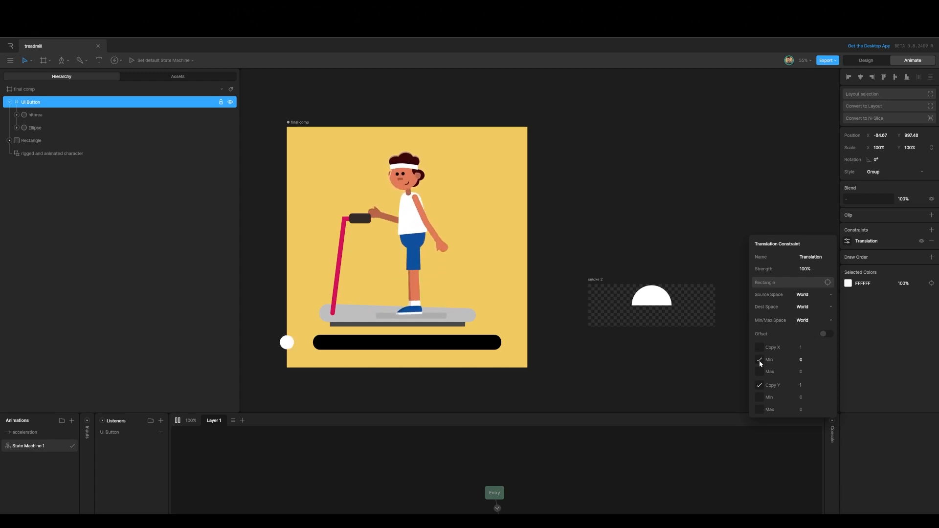
left_click(797, 360)
type("73")
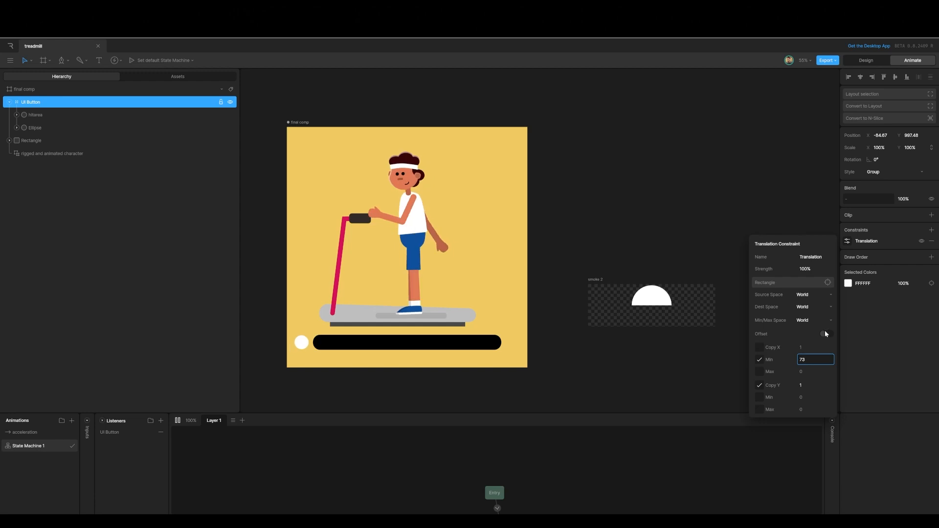
left_click_drag(825, 331, 833, 296)
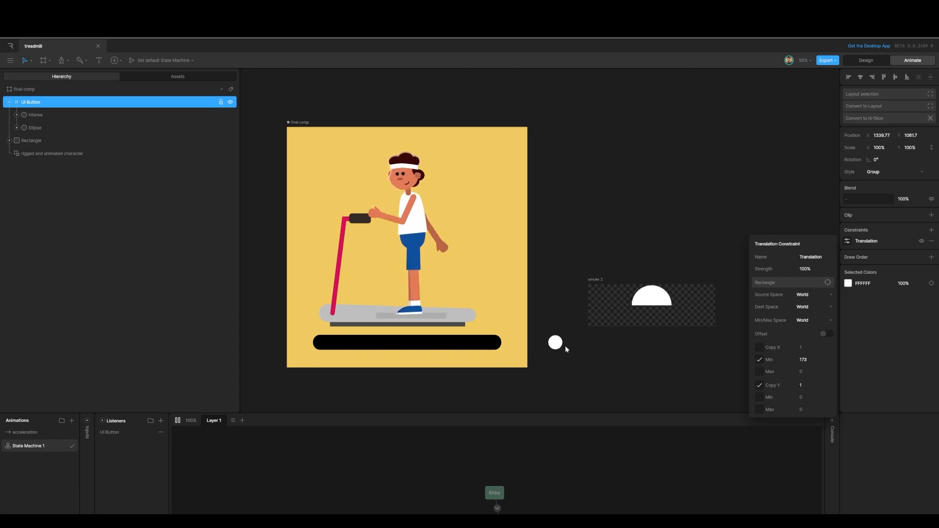
Step: Enable the constraint's X maximum at 1027 and test dragging the button along the bar
left_click(759, 371)
left_click(802, 372)
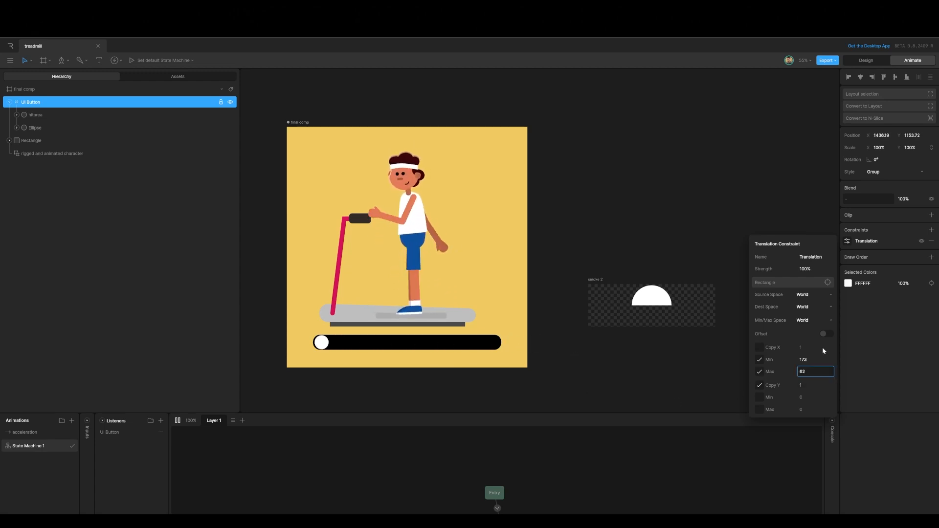
type("288")
left_click_drag(802, 373, 865, 288)
left_click_drag(808, 370, 850, 339)
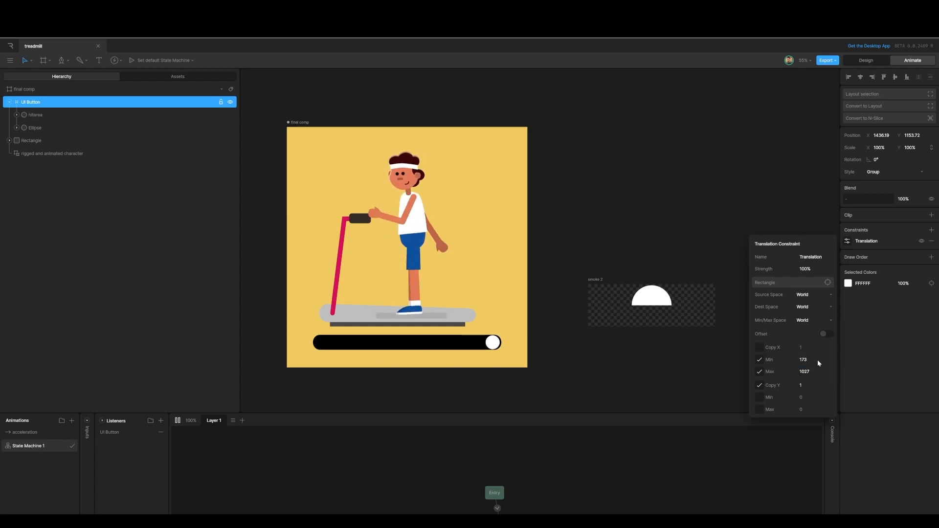
left_click_drag(600, 373, 515, 346)
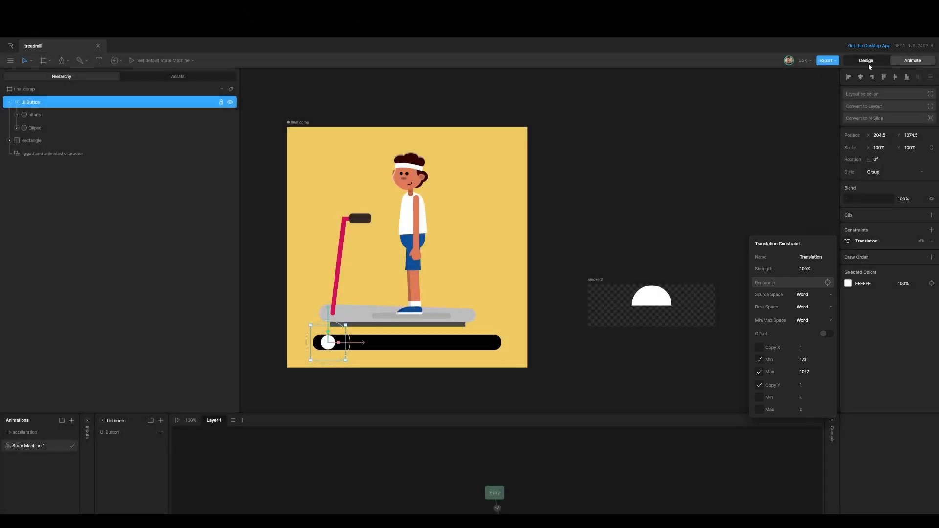
Step: Draw a joystick about 470 wide below the slider bar
left_click(867, 61)
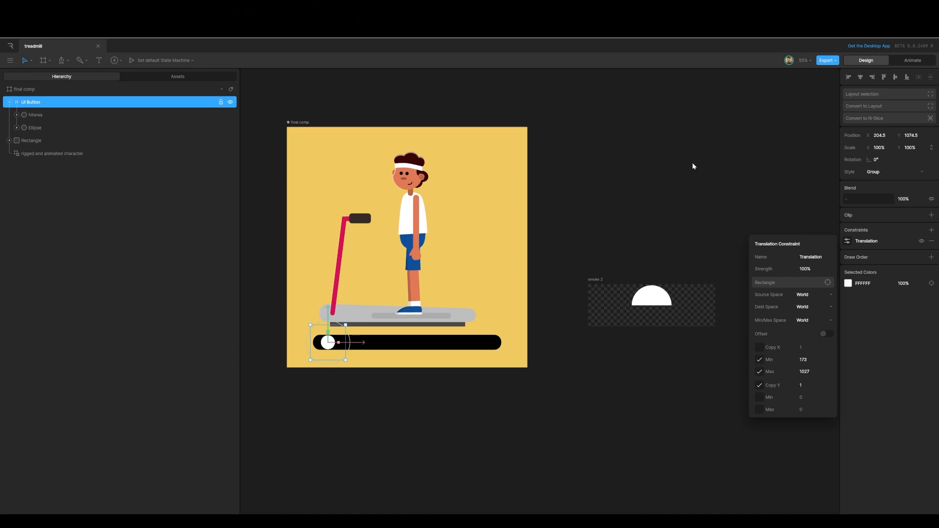
left_click(87, 61)
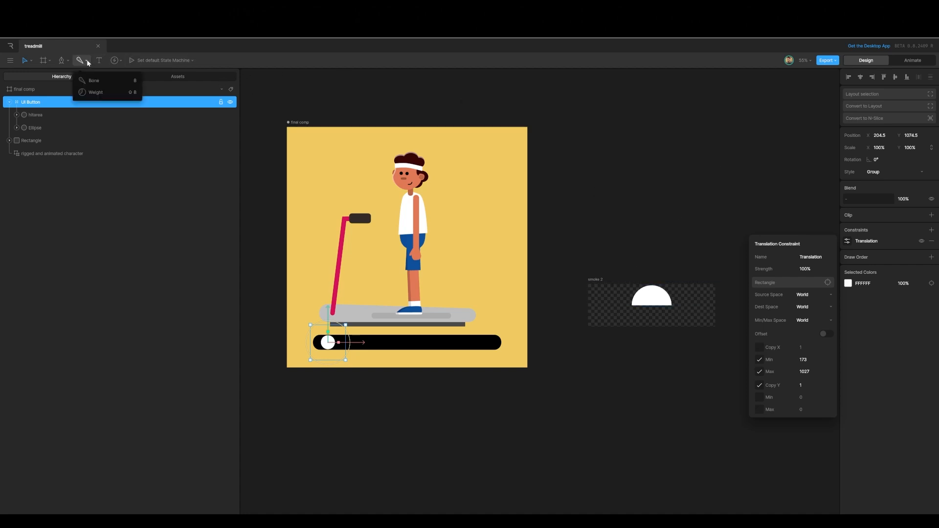
left_click(121, 60)
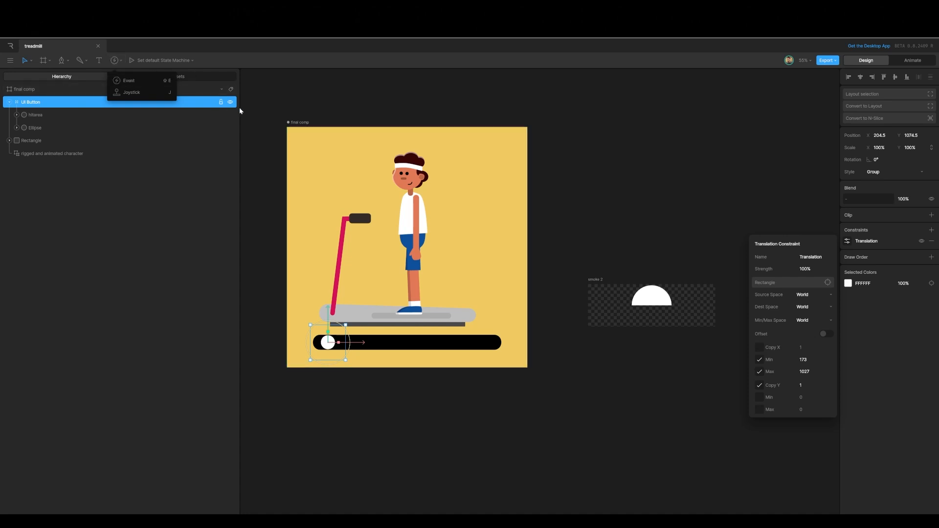
left_click(368, 409)
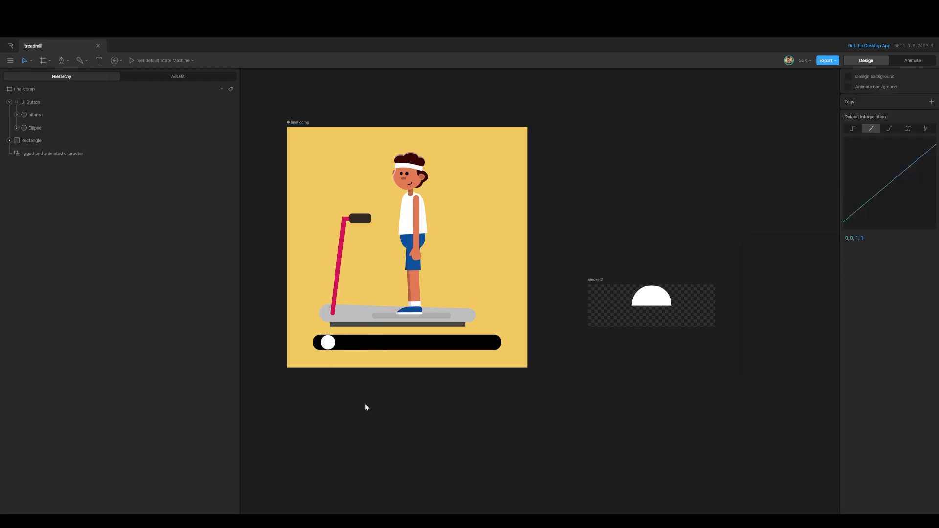
key("j")
left_click_drag(319, 378, 494, 393)
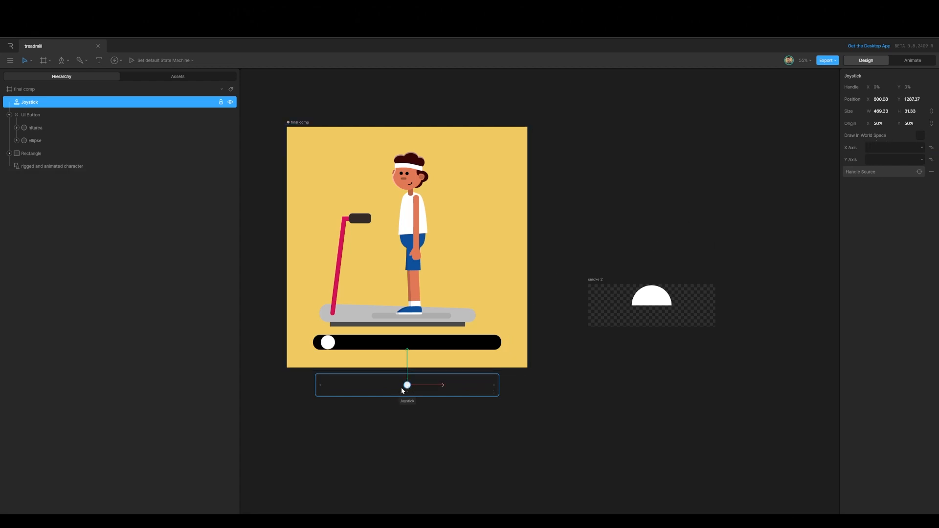
Step: Bind the joystick's X axis to acceleration and set UI Button as its handle source
left_click(902, 147)
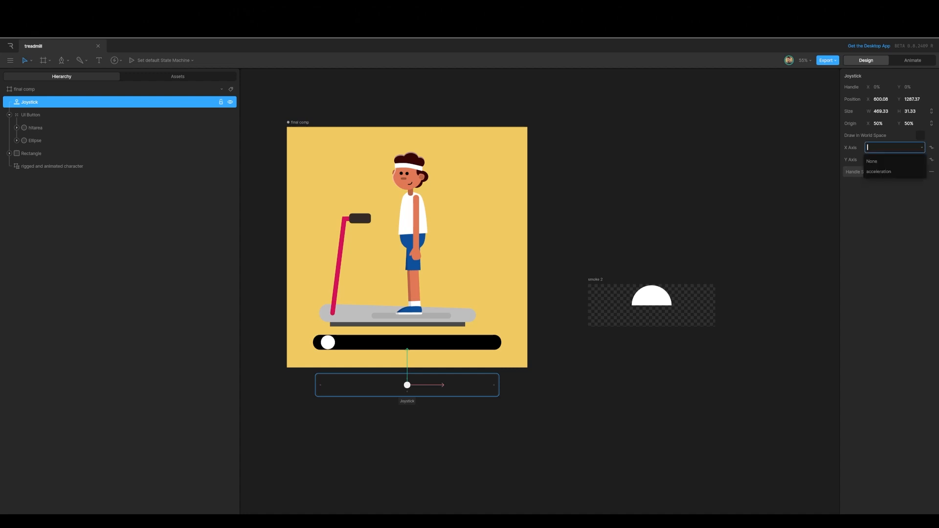
left_click(893, 171)
left_click(913, 60)
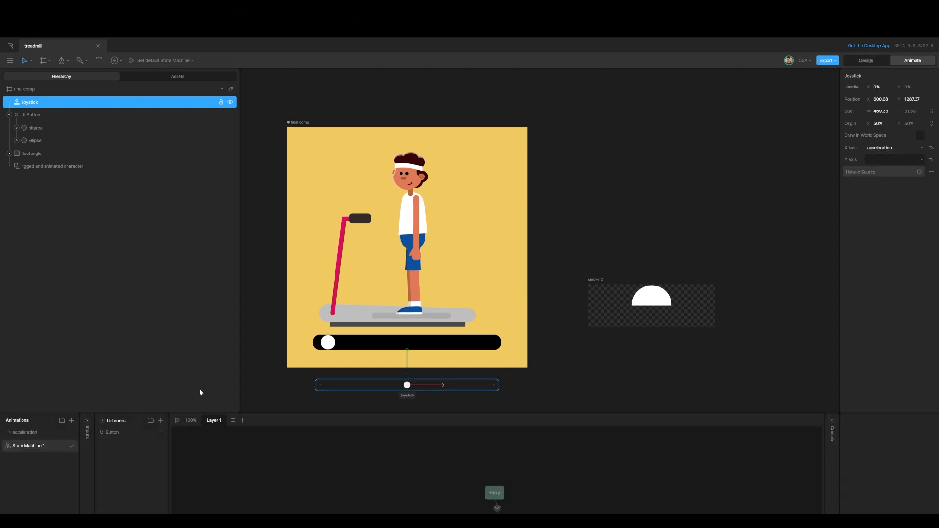
left_click(27, 433)
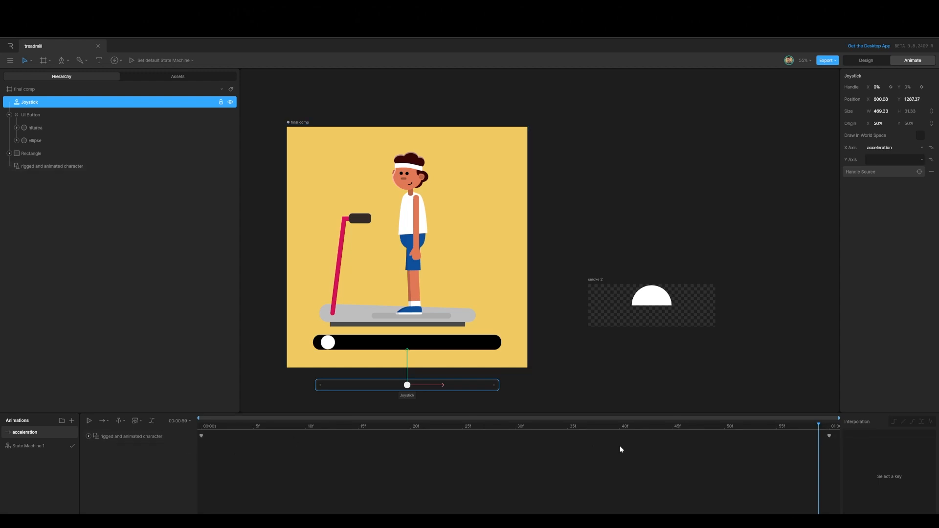
left_click(866, 62)
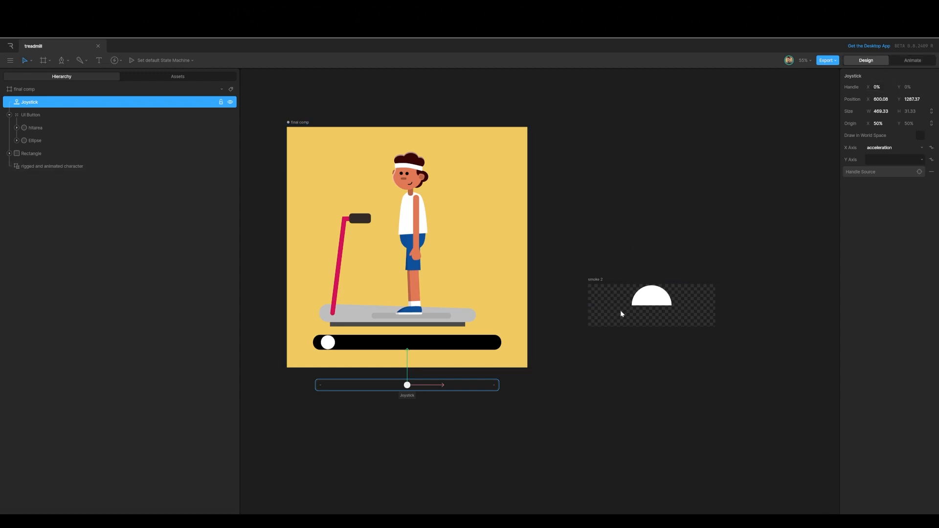
left_click(920, 174)
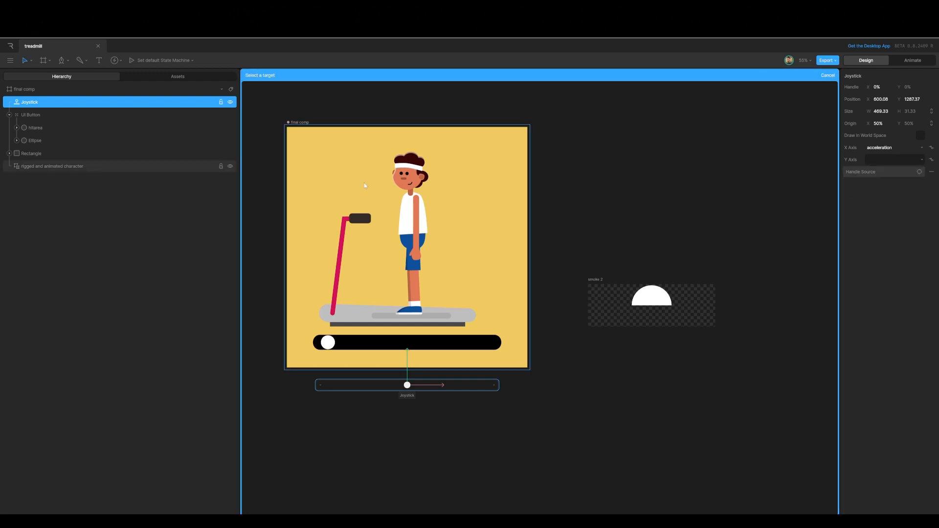
left_click(32, 118)
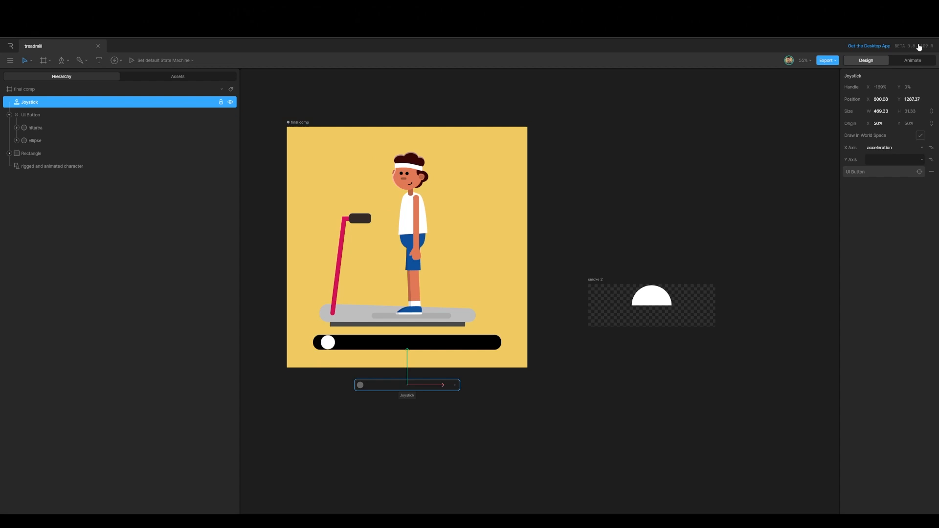
Step: Play the state machine and move the slider button along the bar to test the joystick-driven acceleration
left_click(914, 60)
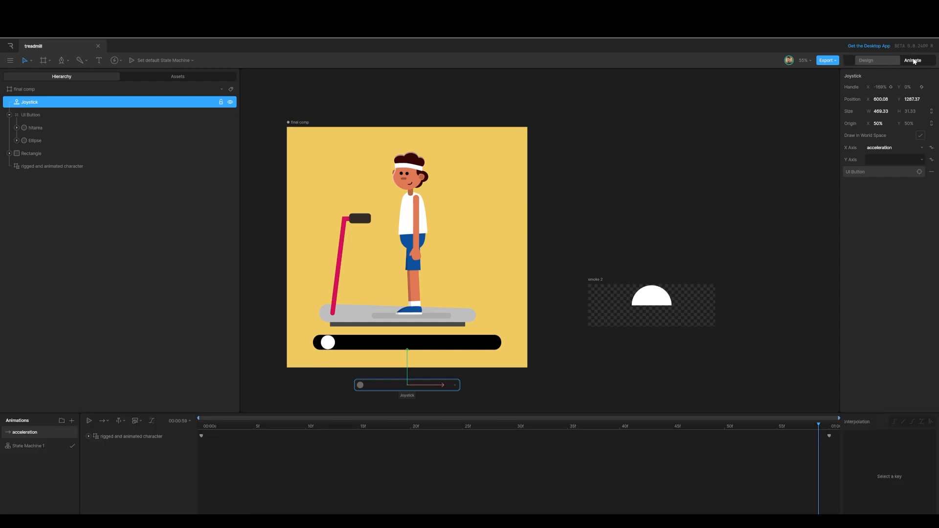
left_click(22, 447)
left_click(177, 421)
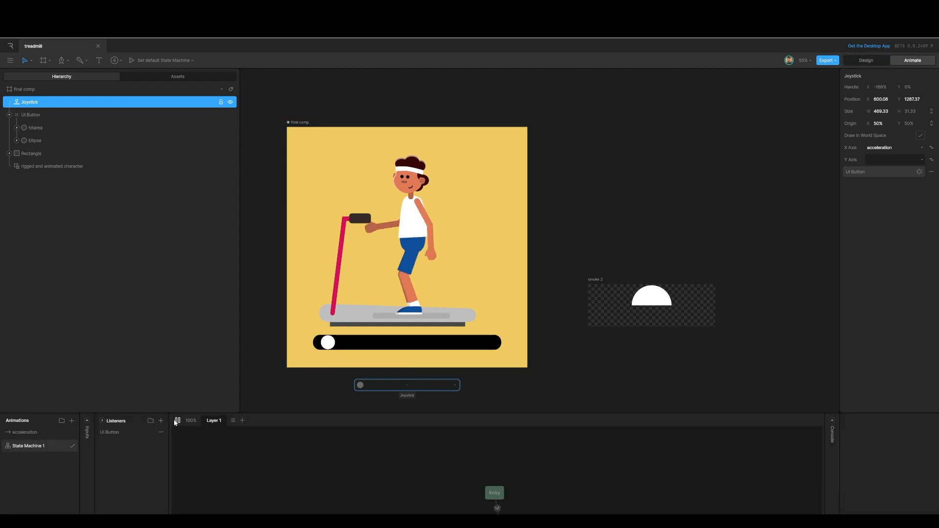
left_click_drag(328, 342, 497, 349)
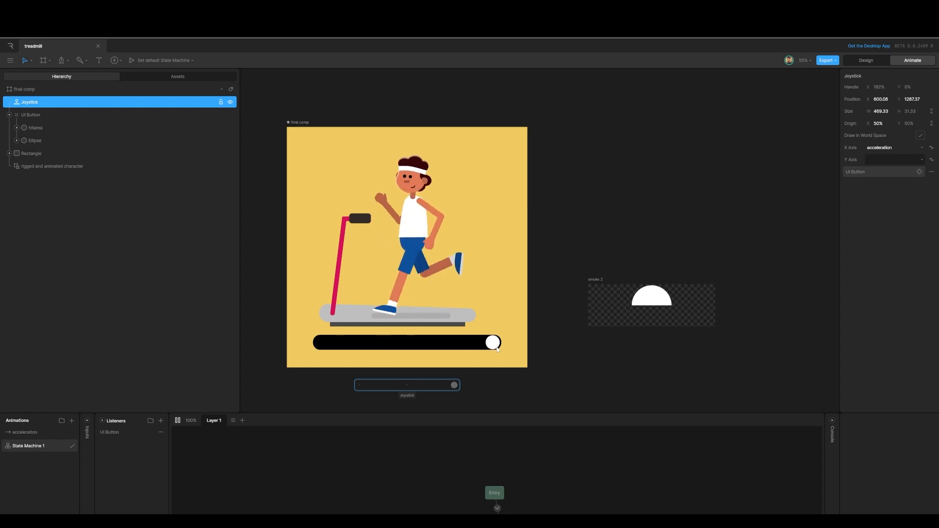
Step: Widen the joystick to a width of 844
left_click(853, 60)
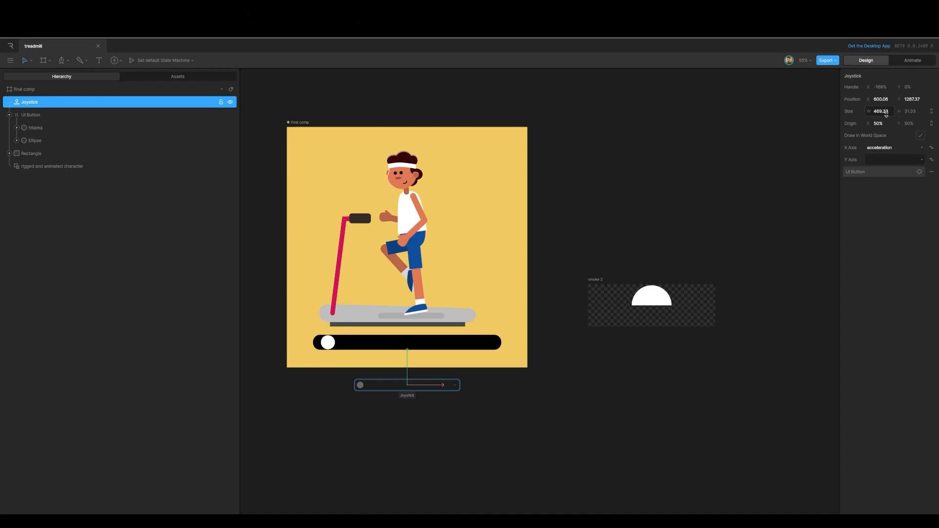
left_click_drag(878, 111, 899, 95)
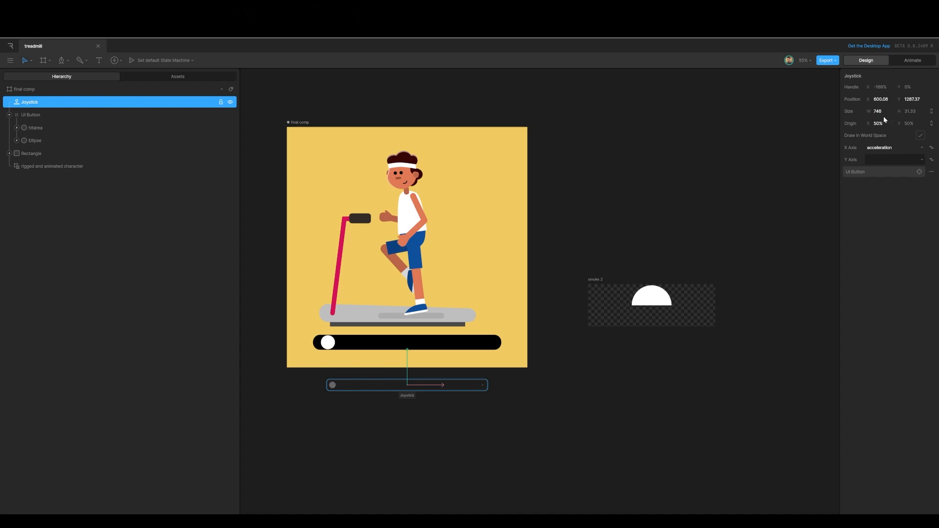
left_click_drag(881, 111, 903, 99)
left_click_drag(878, 111, 890, 101)
Step: Play the state machine again and test the slider button across the full bar
left_click(912, 60)
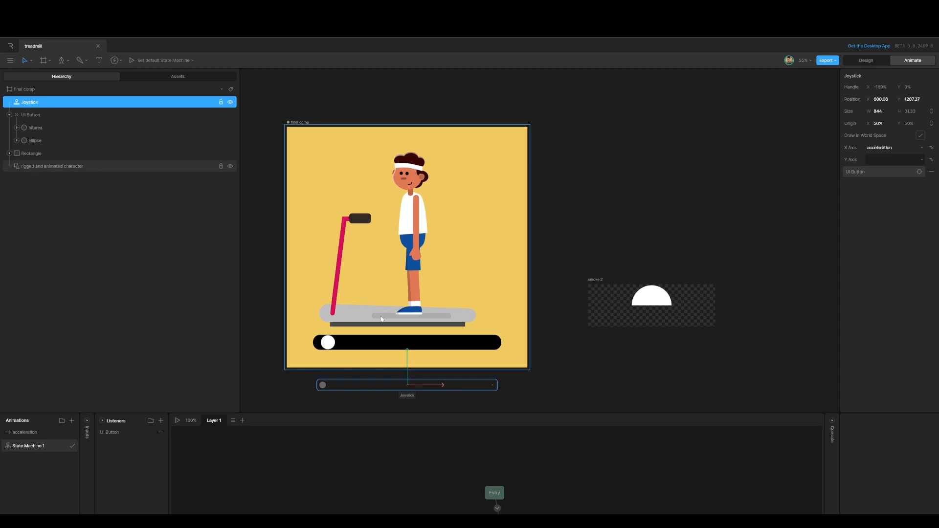
left_click(178, 420)
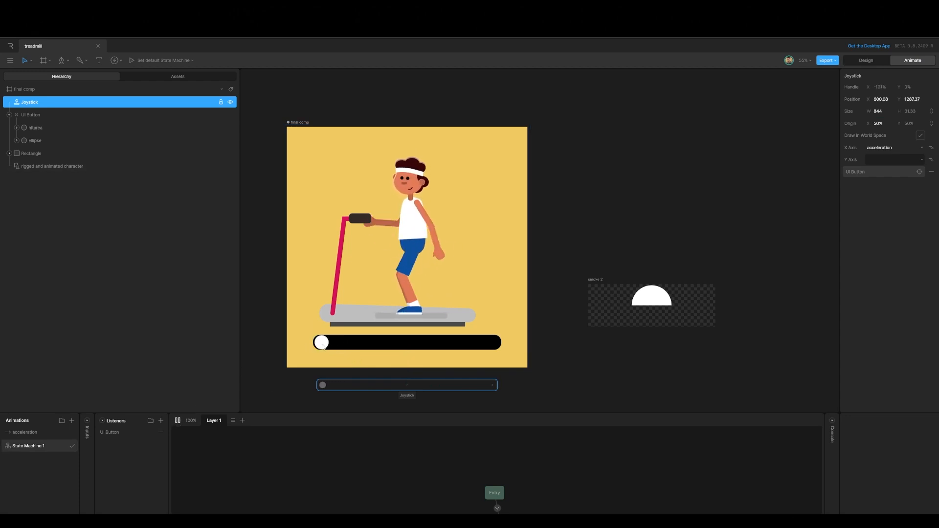
left_click_drag(321, 343, 502, 349)
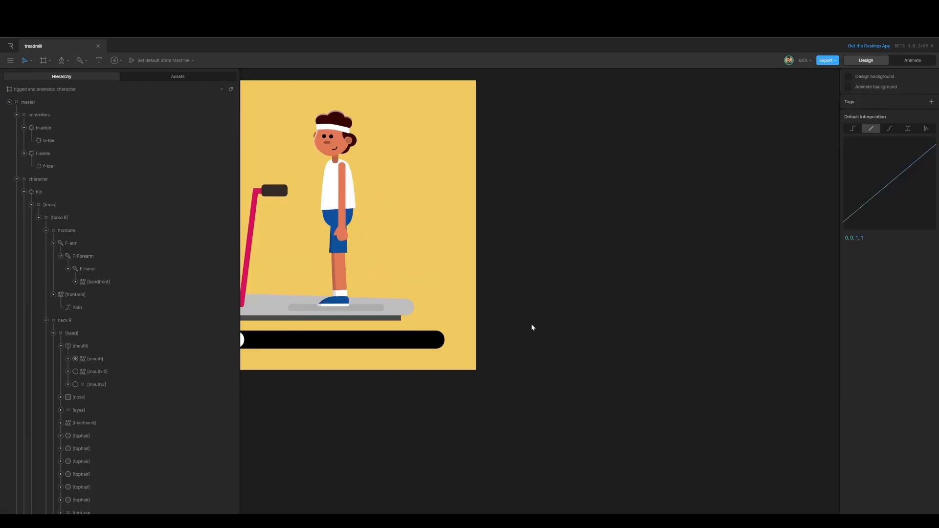
Step: Create a new artboard about 447 by 147 and hide its background fill
key("a")
left_click_drag(503, 301, 610, 335)
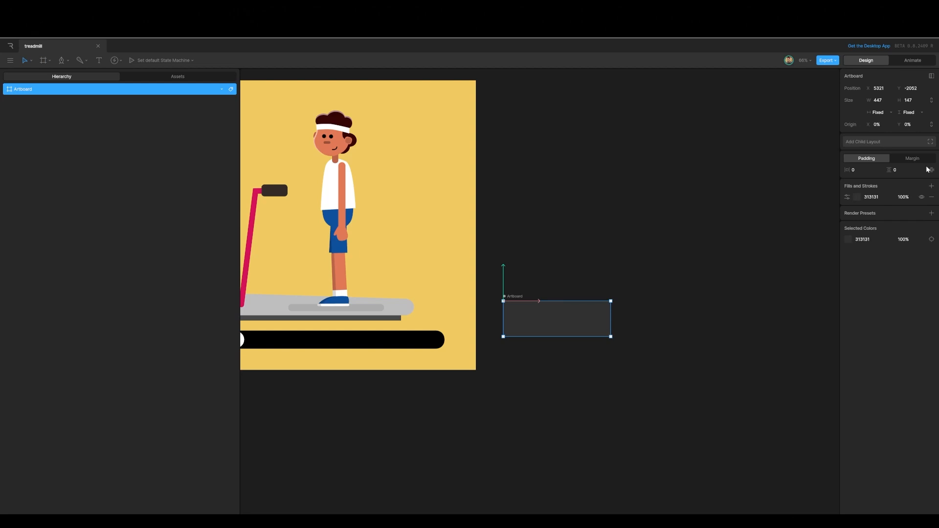
left_click(920, 197)
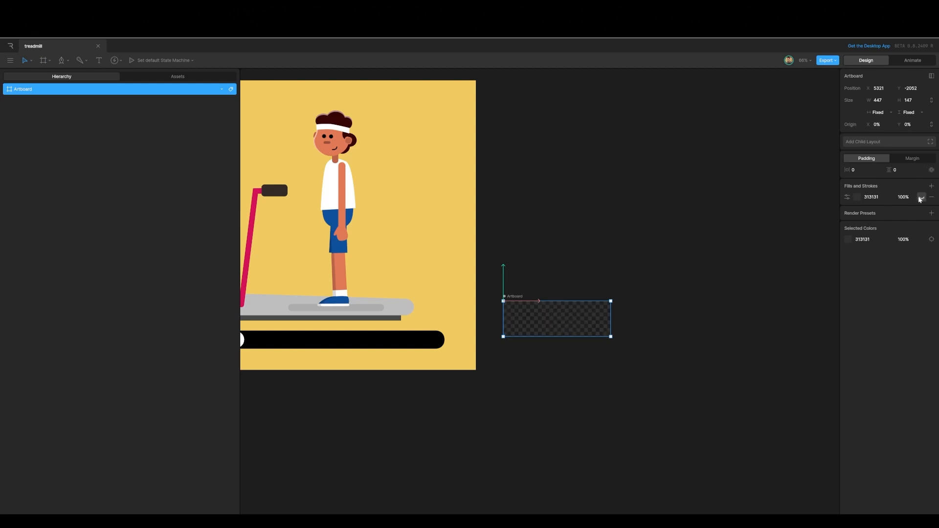
Step: Draw a 445 by 90 rectangle across the artboard's upper part and center it horizontally
key("shift+2")
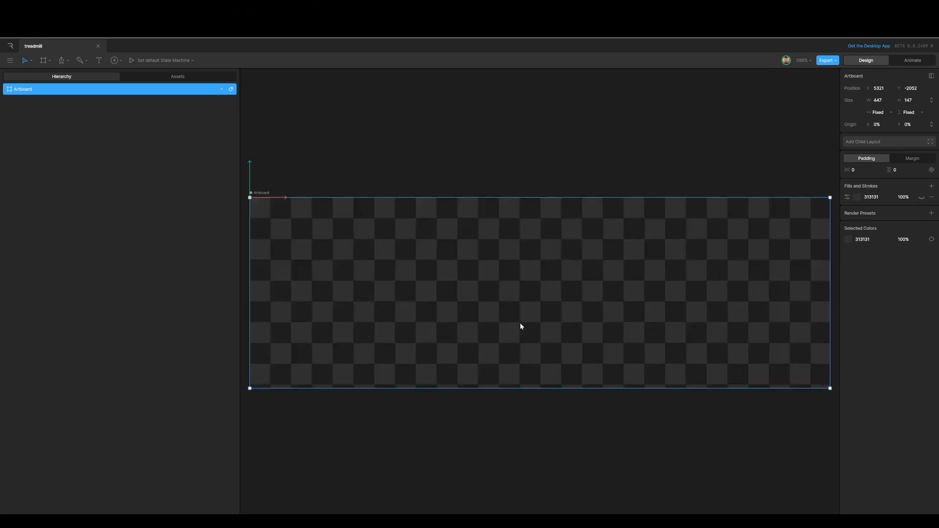
key("r")
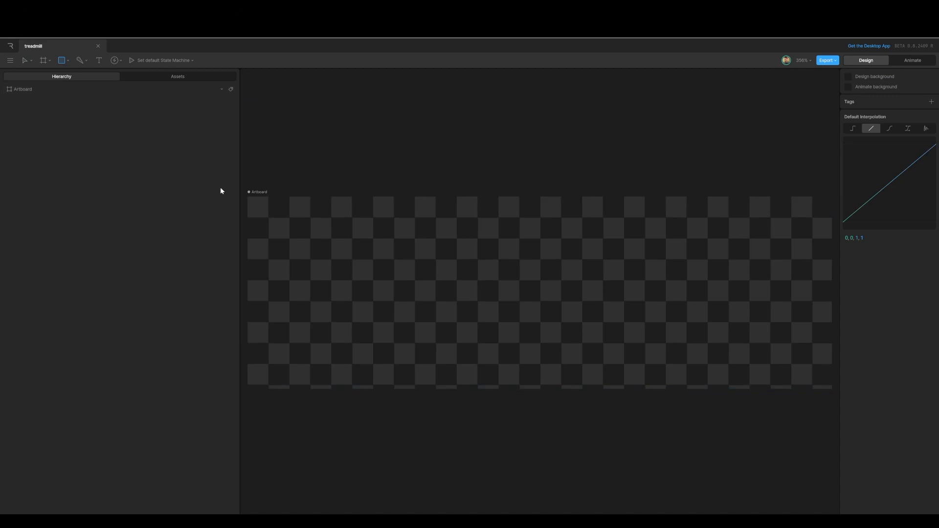
left_click_drag(249, 197, 832, 315)
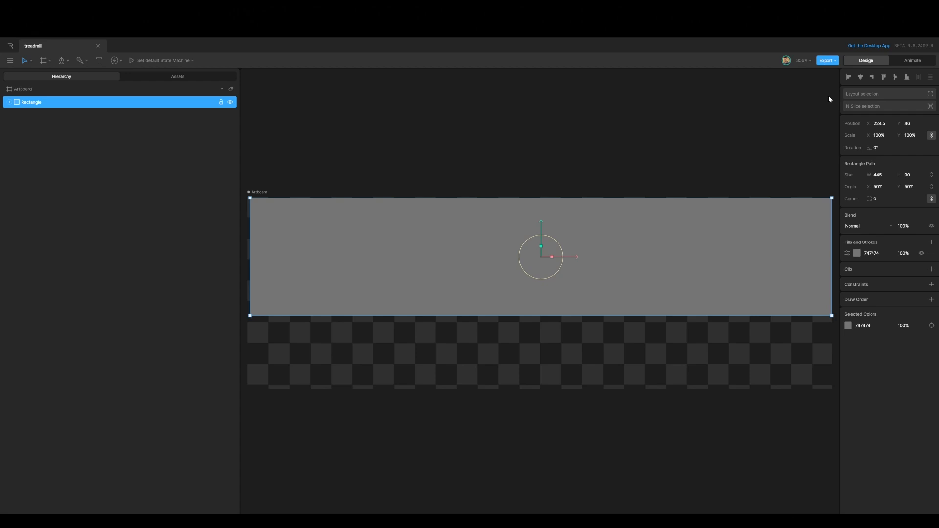
left_click(862, 77)
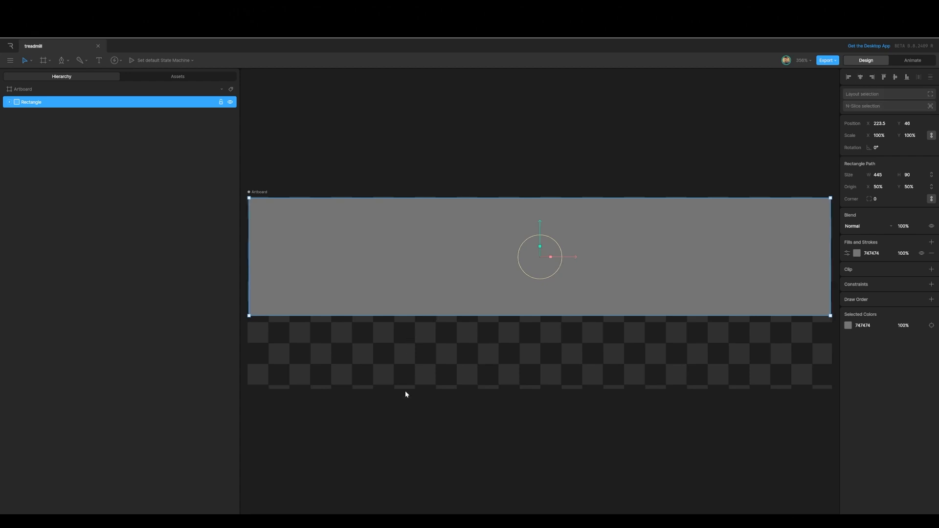
Step: Draw a circle about 140 wide overlapping the rectangle's lower edge
left_click(402, 421)
key("o")
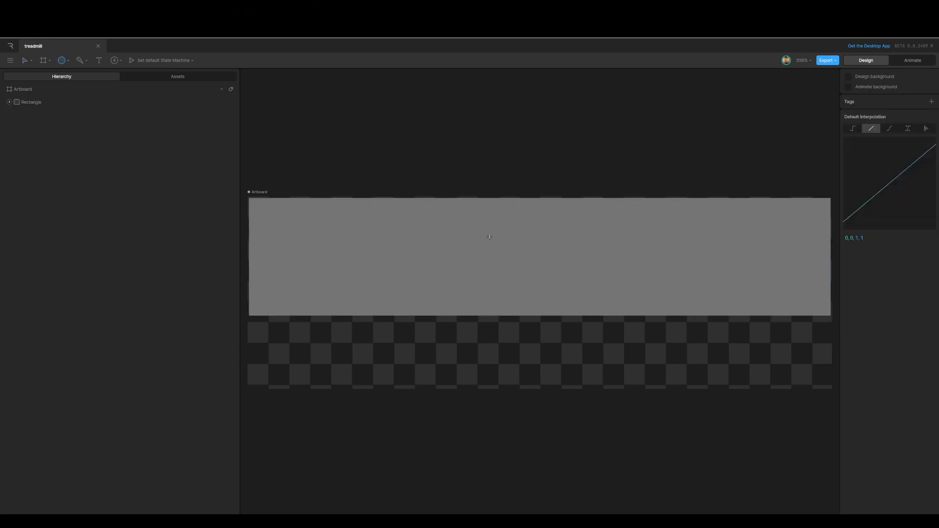
left_click_drag(473, 215, 643, 352)
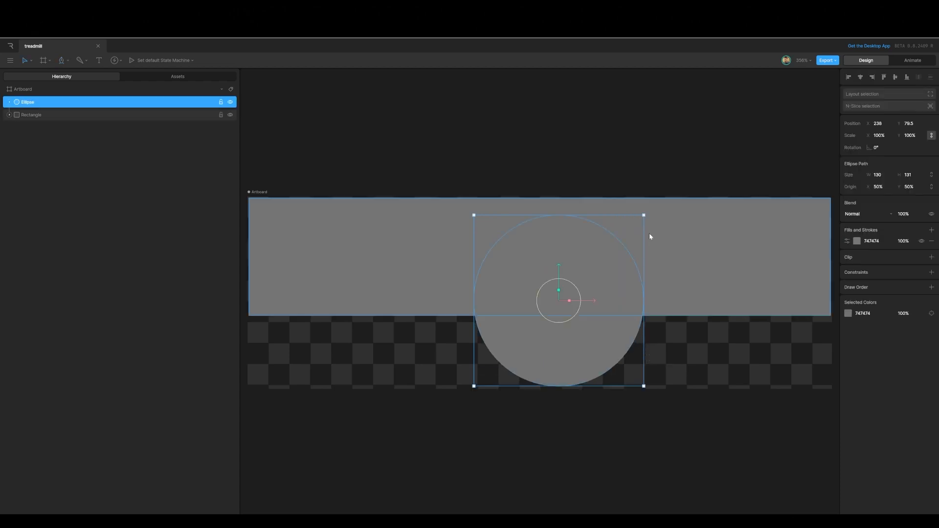
left_click_drag(643, 216, 657, 201)
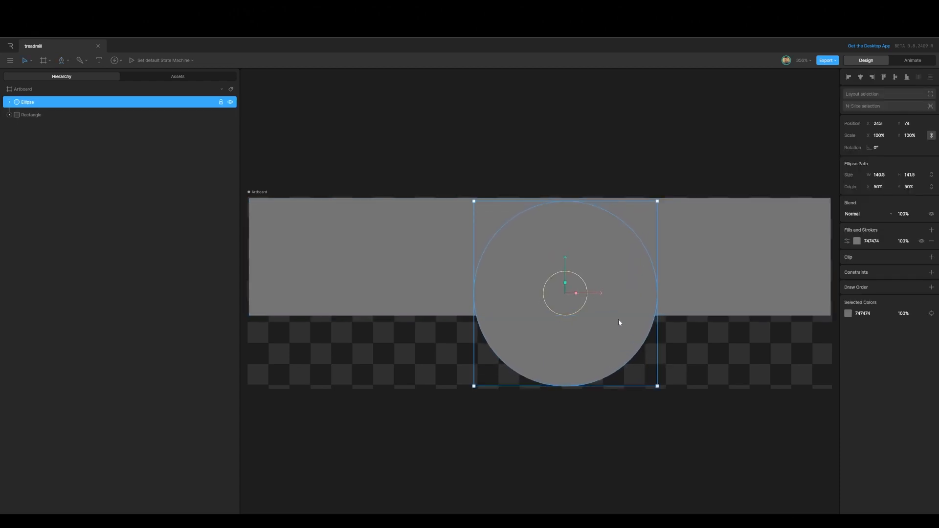
Step: Set the circle's fill color to white
left_click(859, 242)
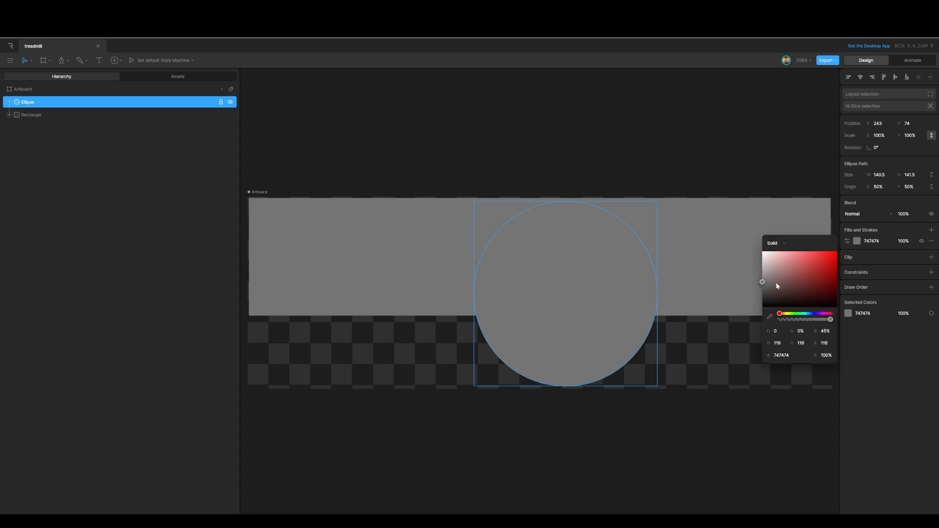
left_click_drag(764, 282, 762, 251)
left_click(621, 138)
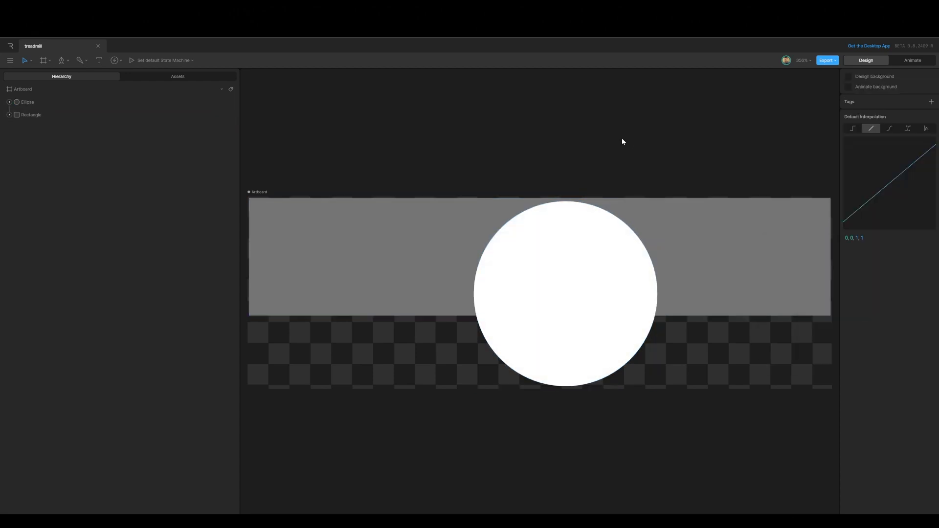
Step: Clip the white circle with the rectangle as its clipping source, then hide the rectangle's fill
left_click(562, 238)
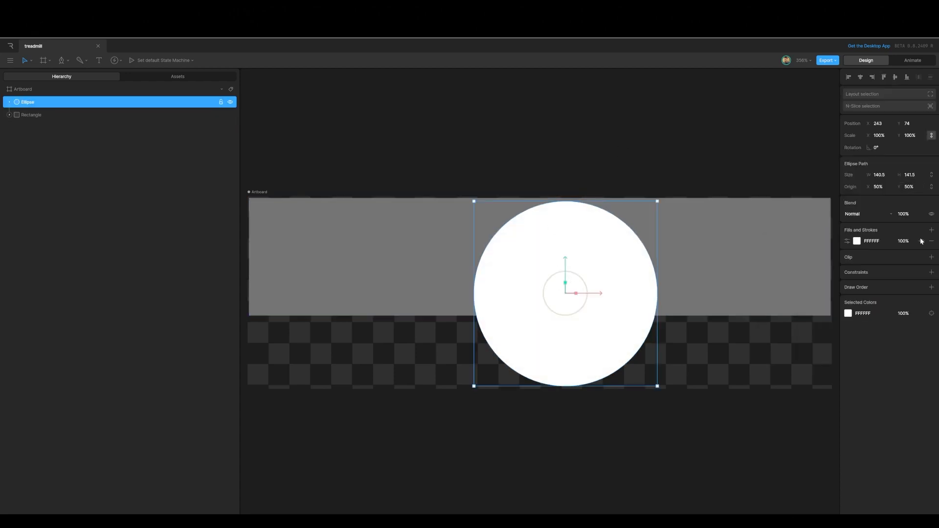
left_click(931, 257)
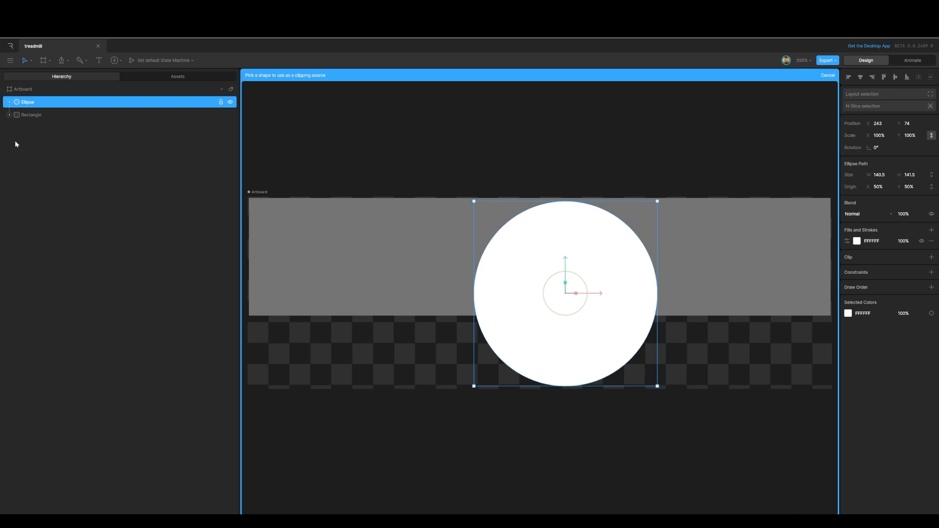
left_click(29, 116)
left_click(29, 116)
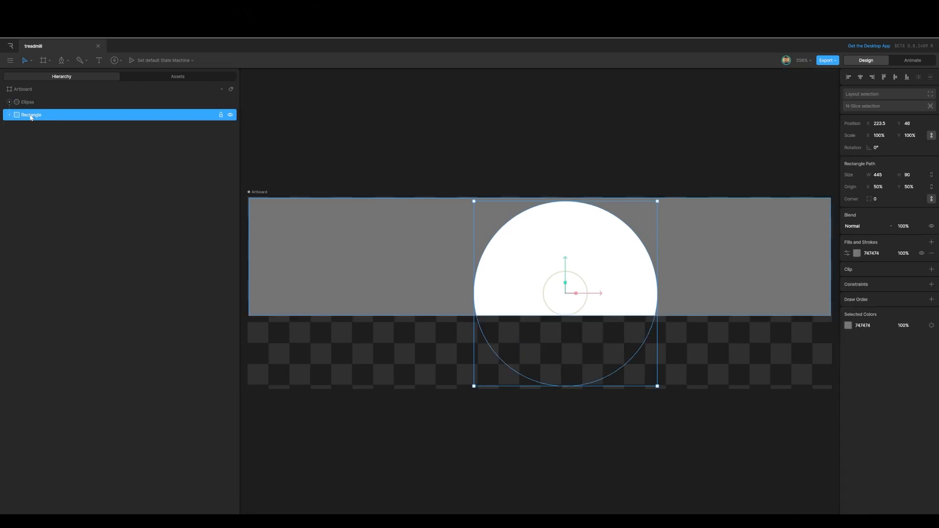
left_click(921, 253)
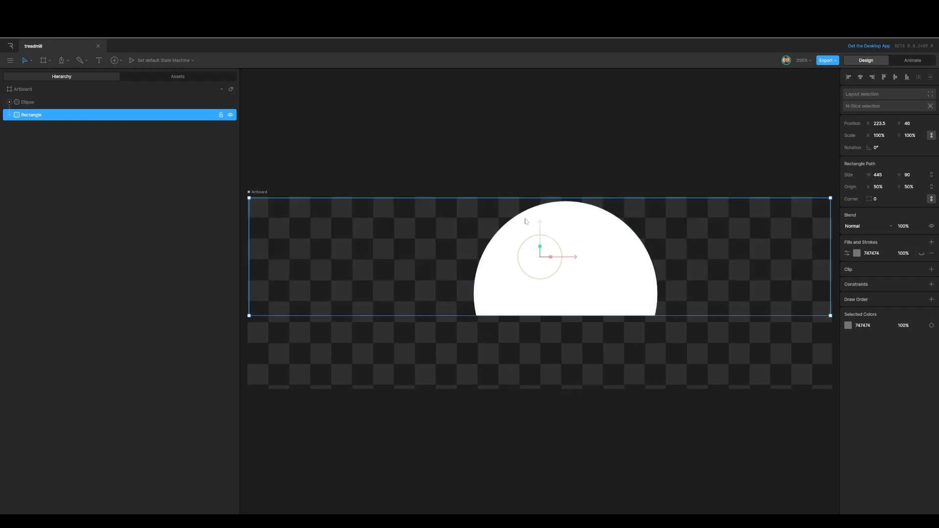
Step: Use freeze mode to move the circle's origin down to the rectangle's lower edge
left_click(27, 102)
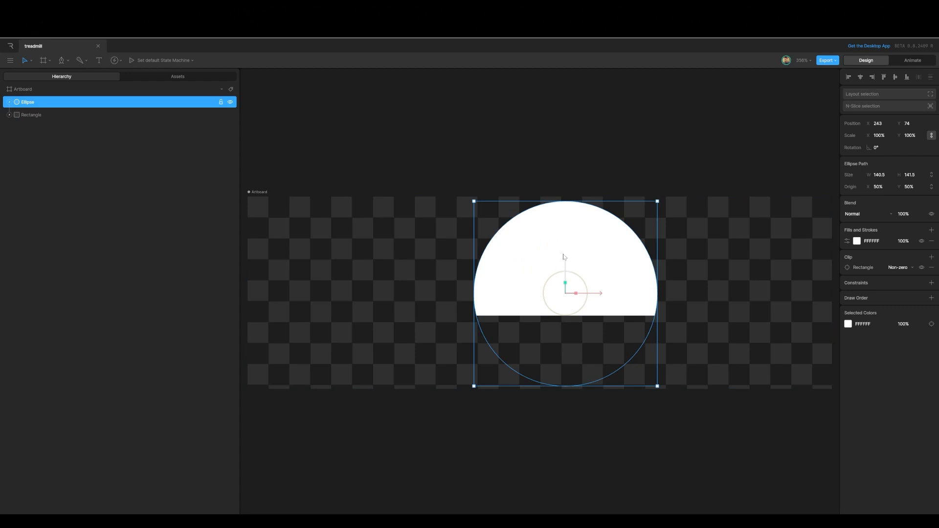
key("y")
left_click_drag(564, 260, 562, 284)
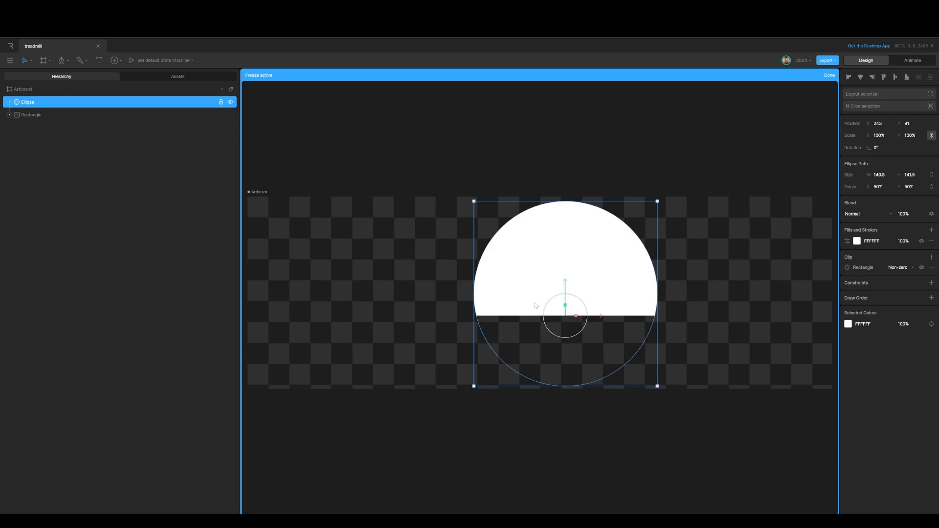
left_click(829, 75)
Step: Open the smoke fx animation and set it to loop with the work area enabled
left_click(915, 63)
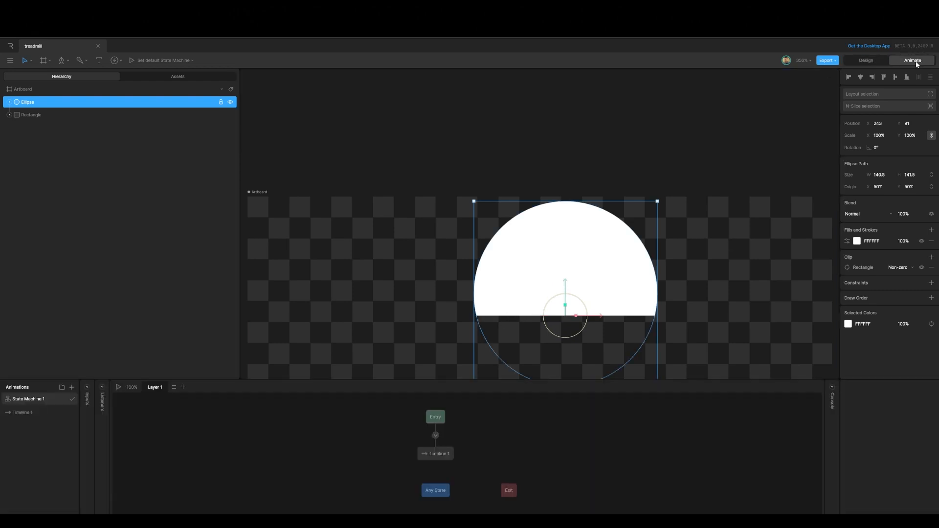
left_click(26, 415)
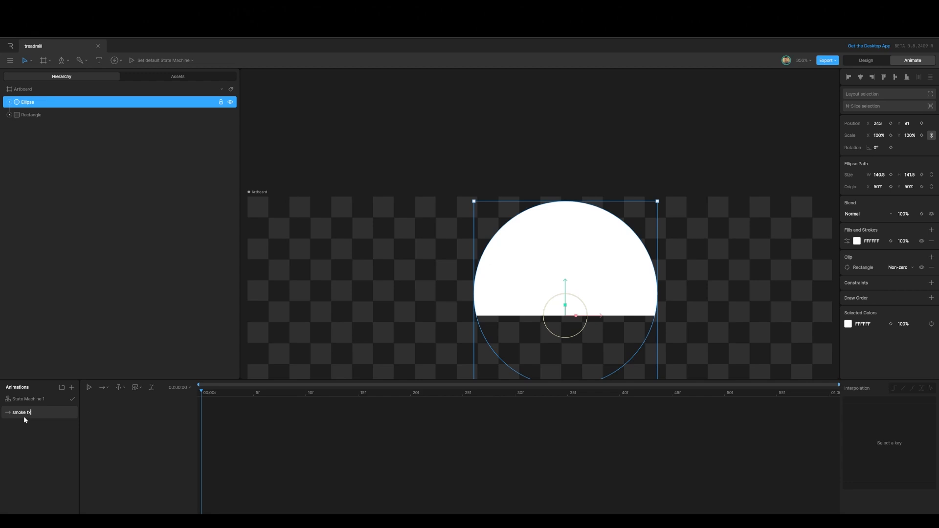
left_click(109, 389)
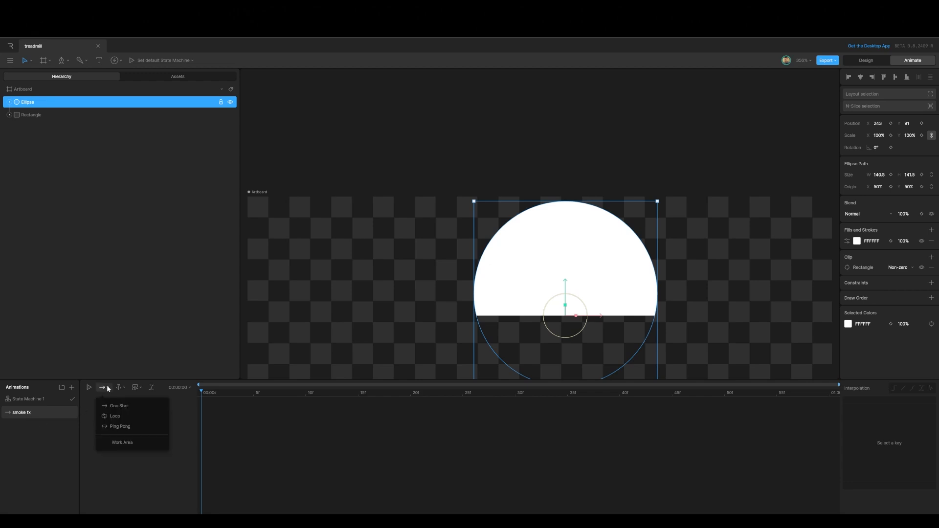
left_click(116, 417)
left_click(107, 389)
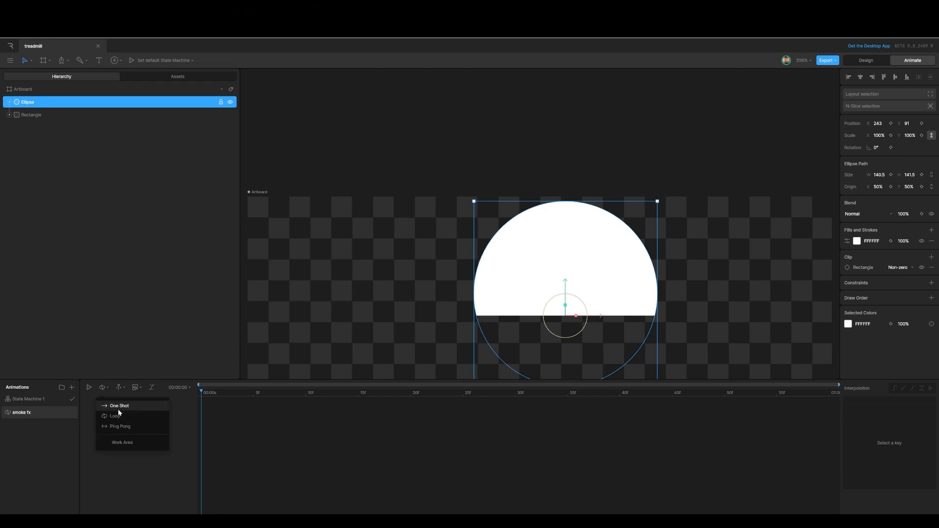
left_click(123, 443)
Step: Set the animation duration to 6 seconds and snap keys to 24 fps
left_click(179, 387)
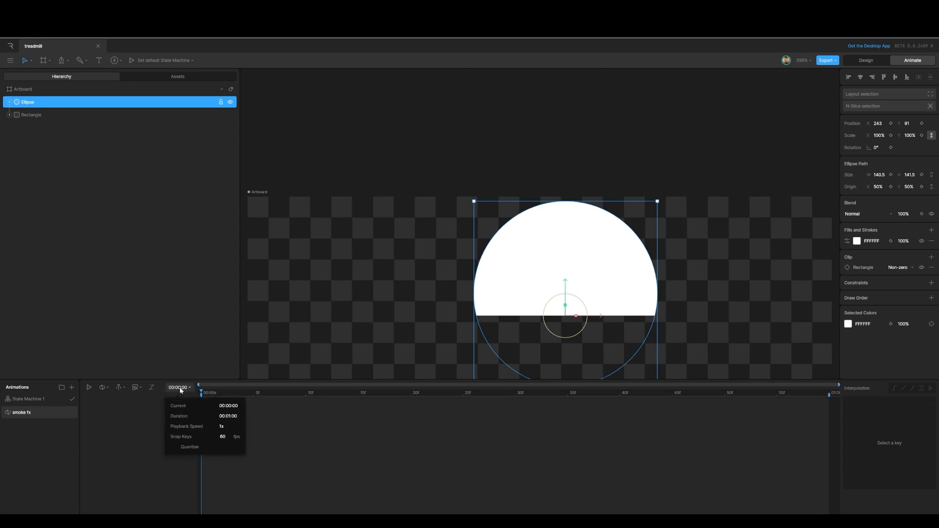
left_click(215, 416)
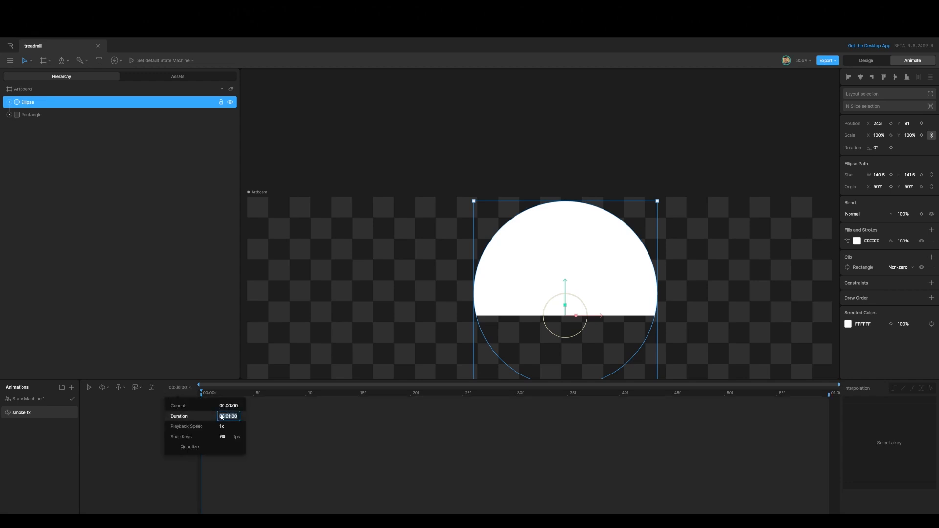
type("6:0")
type("00")
left_click(224, 437)
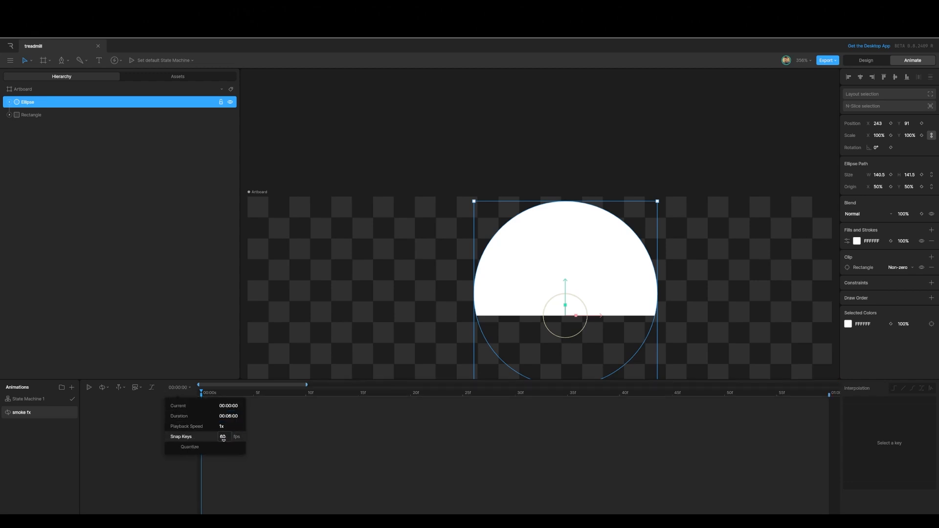
type("24")
key("Return")
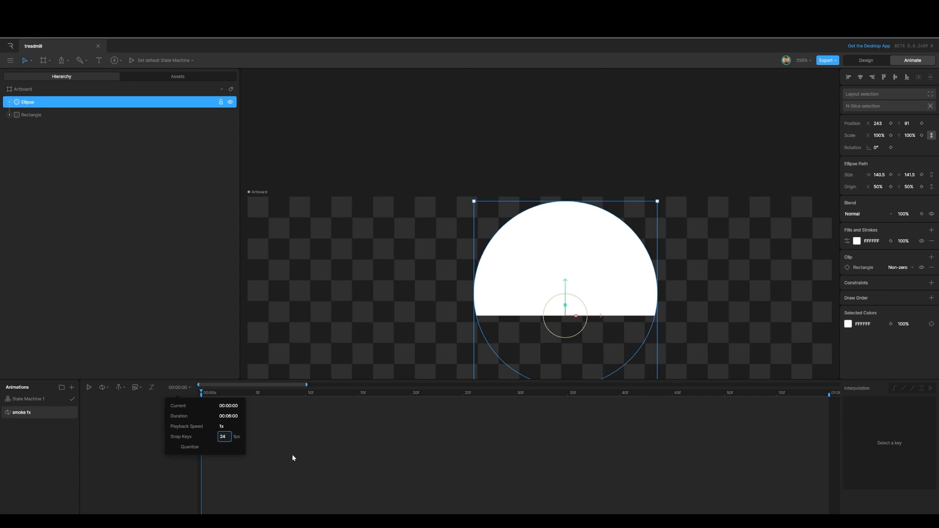
left_click(292, 453)
Step: Lengthen the work area on the smoke fx timeline
left_click_drag(307, 384, 658, 385)
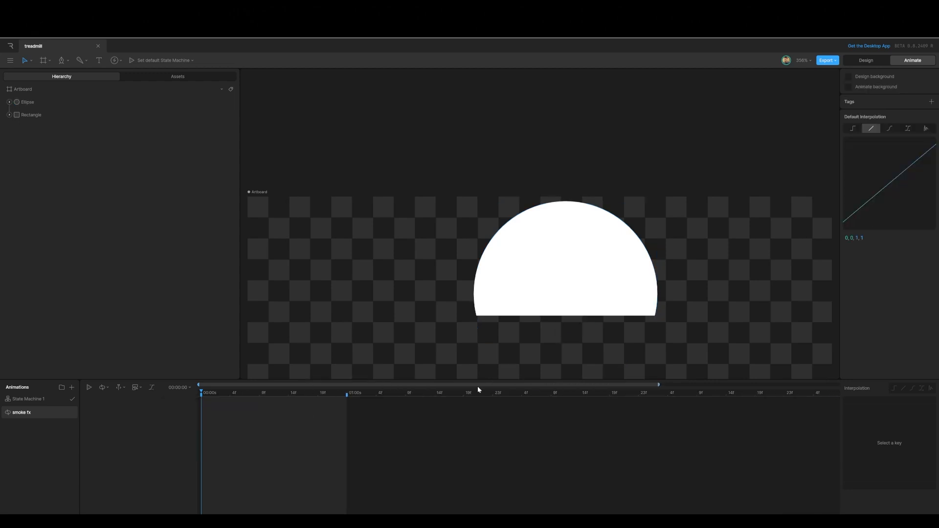
left_click_drag(348, 395, 668, 395)
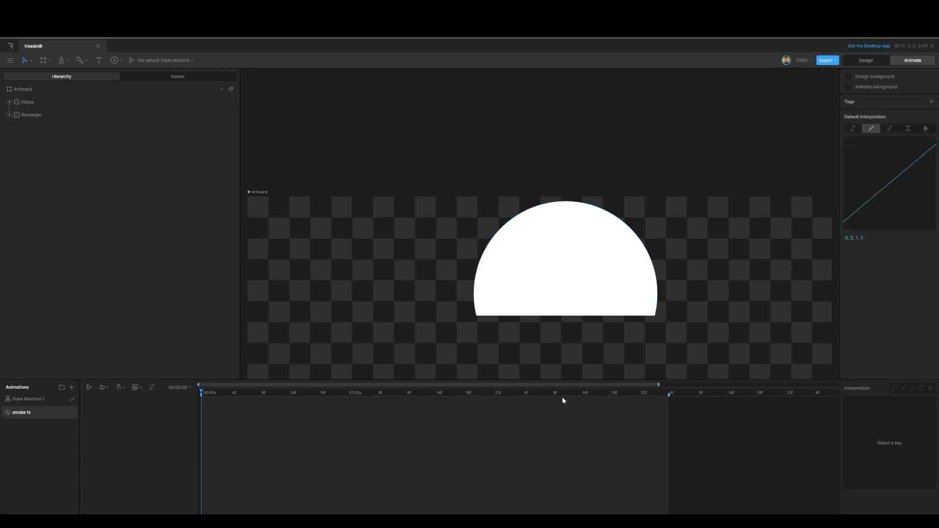
Step: Narrow the smoke fx work area to run from 2 to 3 seconds
left_click_drag(200, 392, 504, 427)
mouse_move(201, 392)
left_mouse_down()
mouse_move(484, 406)
mouse_move(501, 405)
mouse_move(494, 391)
mouse_move(640, 400)
left_mouse_up()
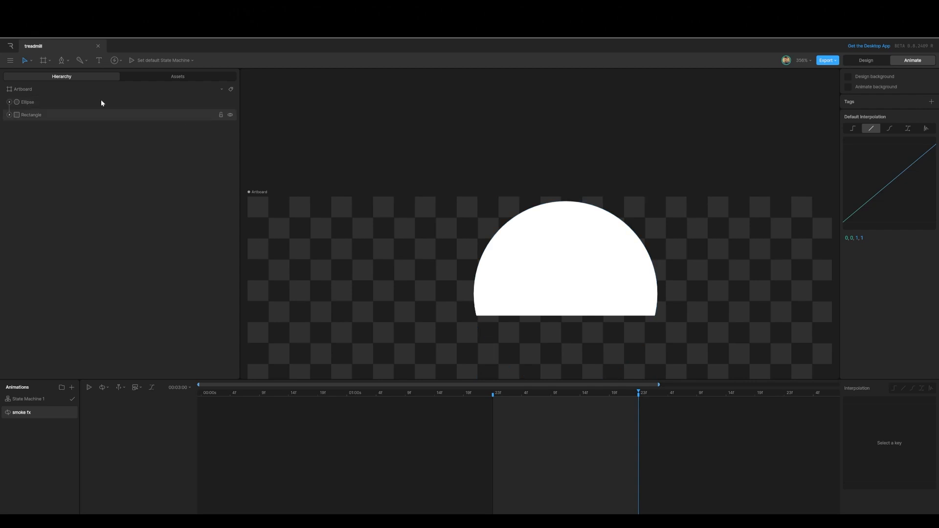
Step: Animate the ellipse's position from x 71 at 2 seconds to about x 370 at 3 seconds
left_click(23, 103)
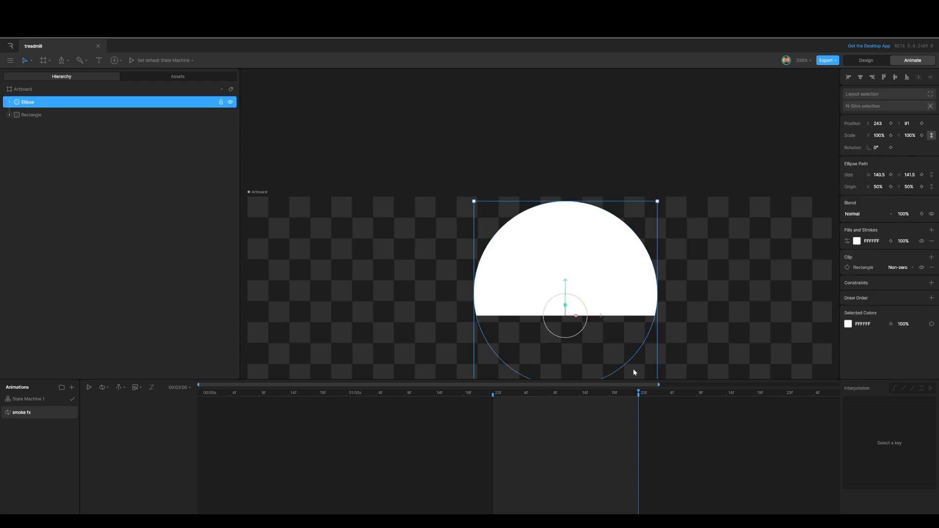
left_click_drag(638, 392, 495, 397)
left_click_drag(595, 319, 368, 317)
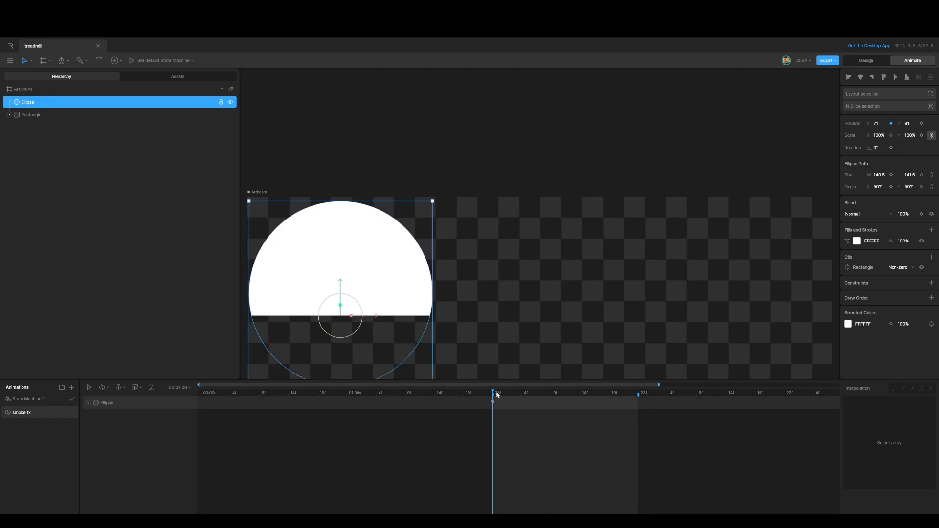
left_click_drag(494, 392, 636, 407)
left_click_drag(375, 313, 767, 333)
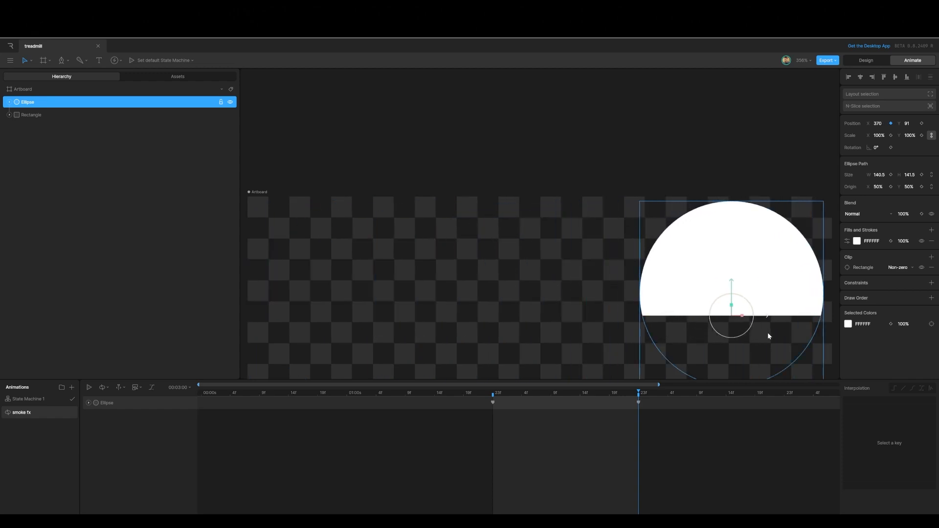
Step: Apply a custom ease curve of 42, 0, 58, 1 to the ellipse's position keys and preview the motion
left_click_drag(681, 427, 457, 394)
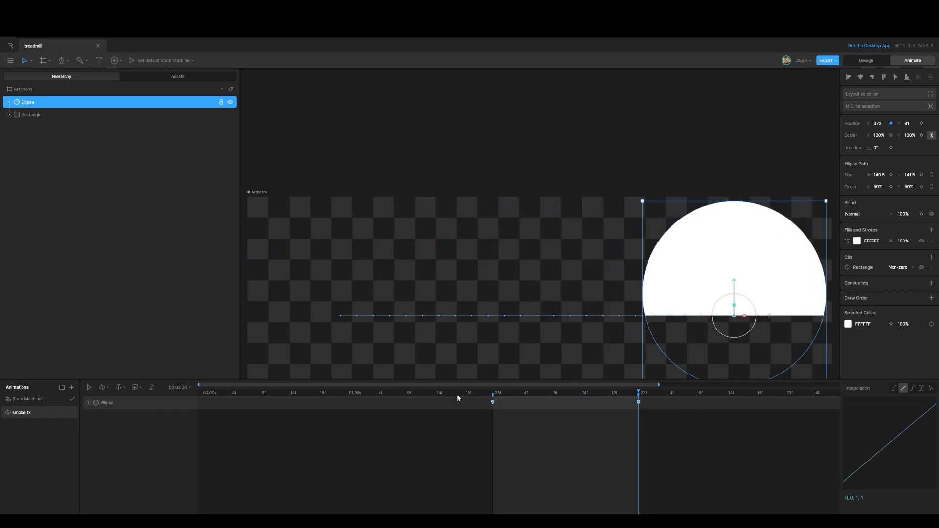
left_click(912, 389)
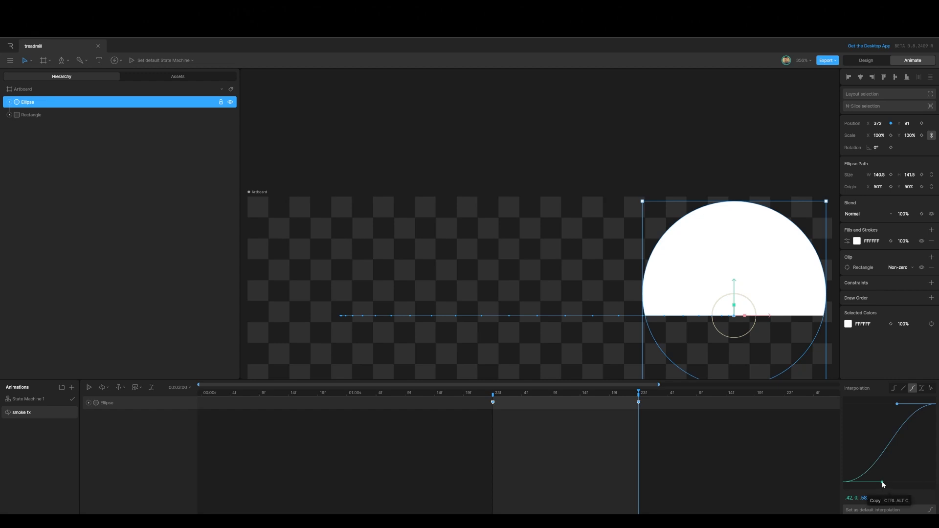
left_click_drag(883, 484, 843, 472)
key("space")
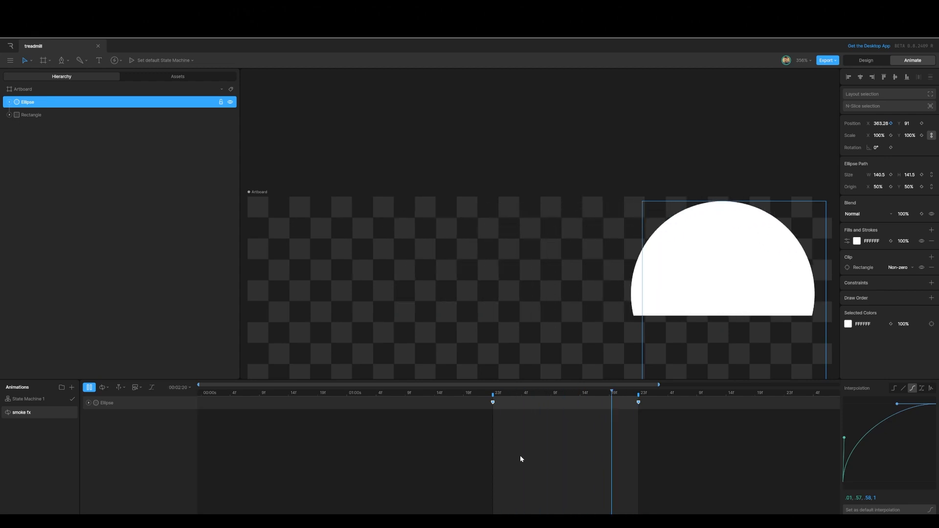
key("space")
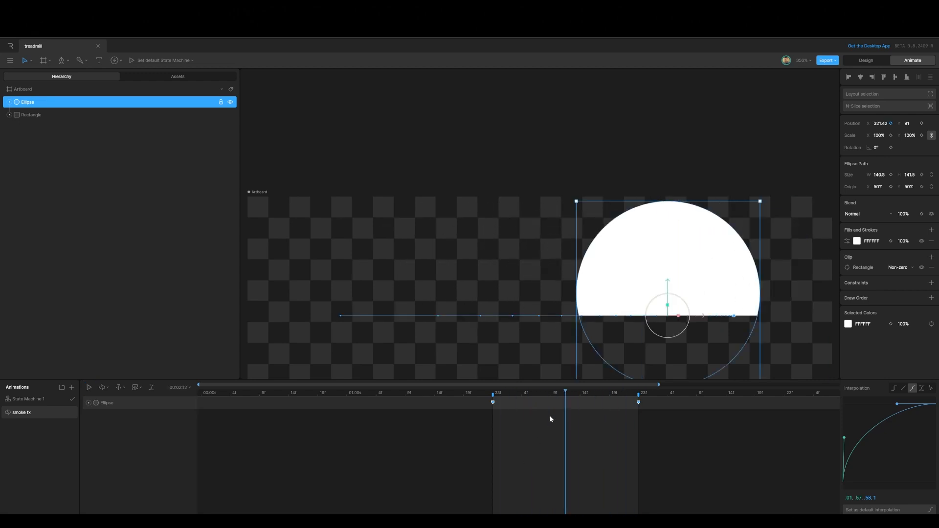
Step: Expand the ellipse's timeline properties and key its scale to 0% at 2 seconds
left_click_drag(565, 392, 511, 405)
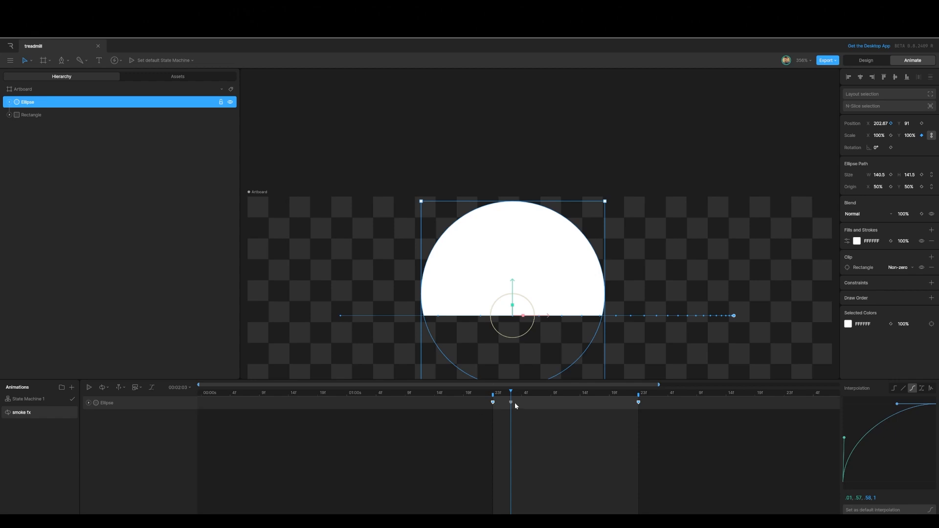
left_click_drag(497, 404, 491, 404)
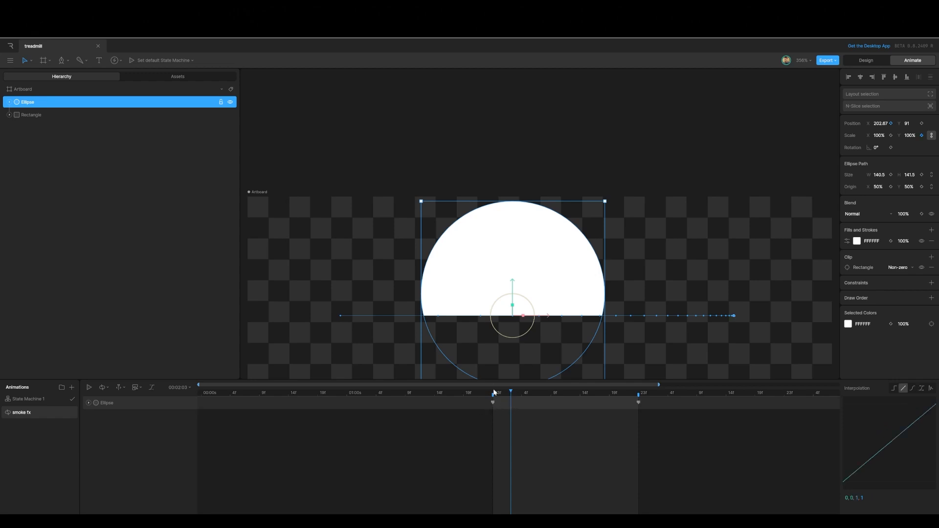
left_click(89, 403)
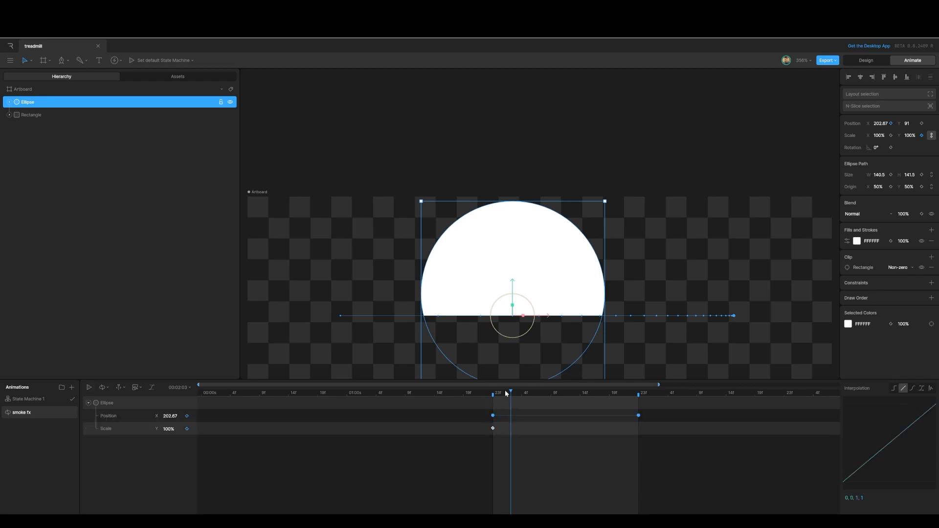
left_click_drag(510, 392, 493, 398)
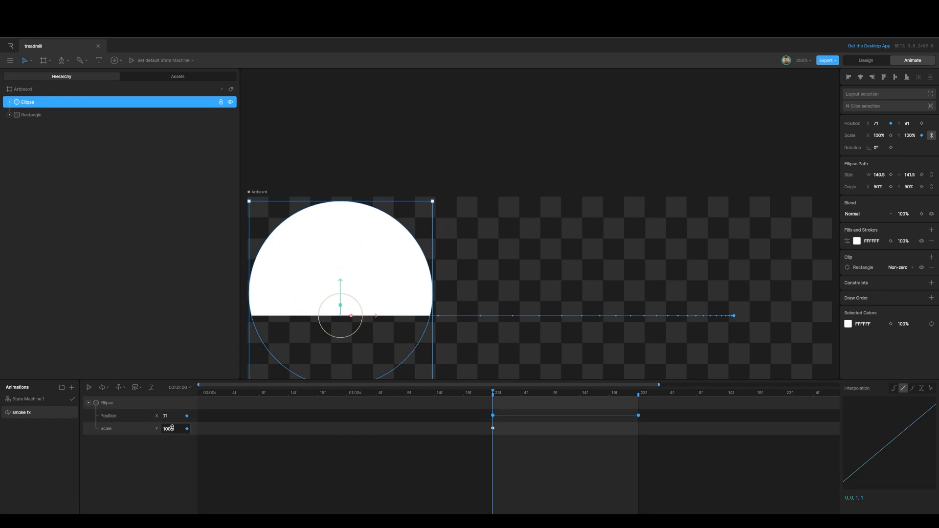
left_click(912, 135)
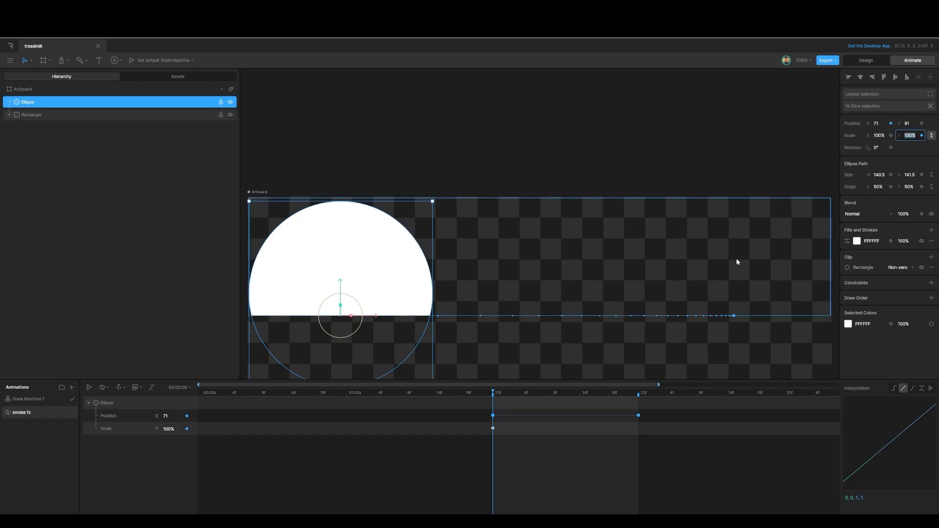
type("0")
left_click(459, 455)
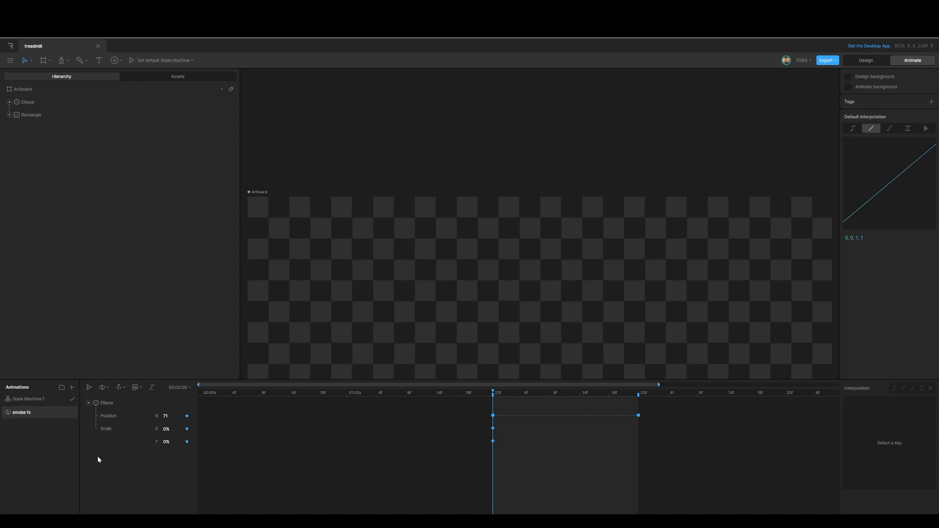
Step: Delete the ellipse's horizontal scale keyframe so only the vertical scale stays keyed
left_click(110, 429)
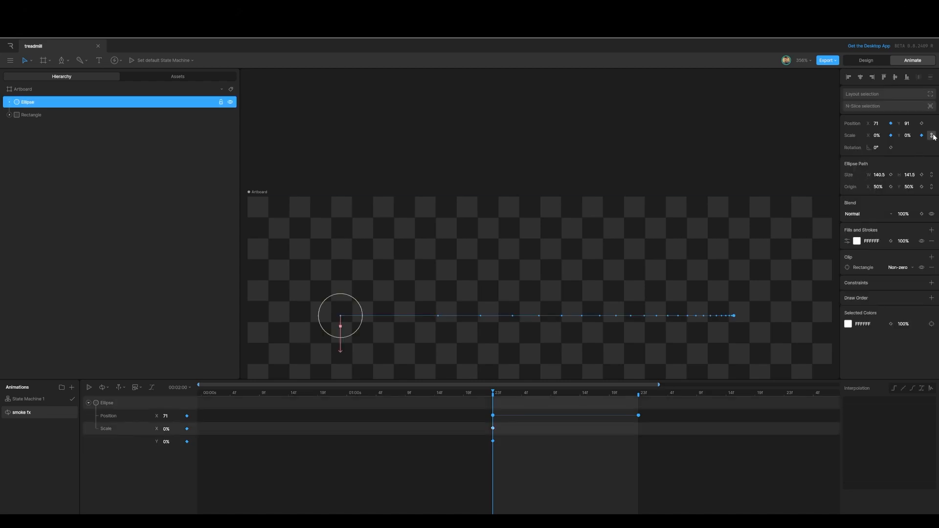
left_click(886, 136)
left_click(235, 467)
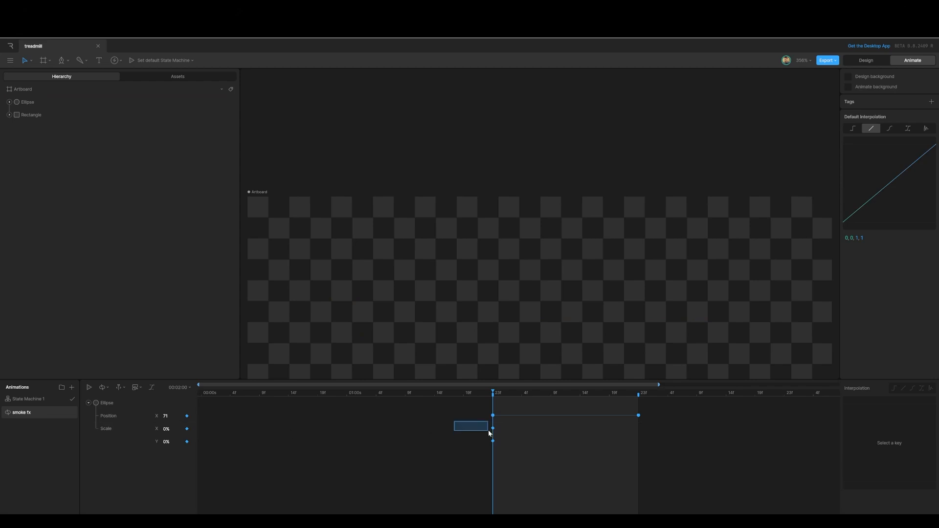
left_click_drag(489, 433, 503, 433)
key("Delete")
Step: Copy the vertical scale keyframe from 2 seconds to 3 seconds
left_click_drag(495, 392, 639, 394)
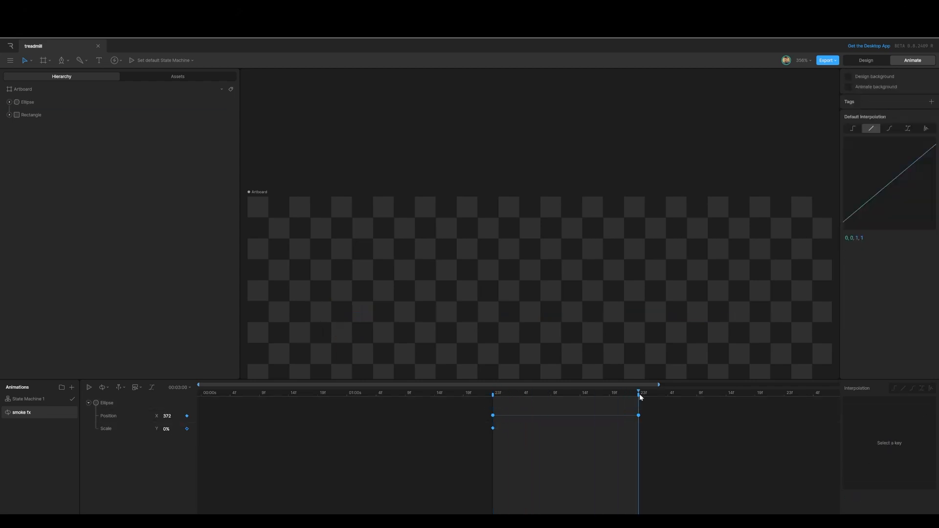
left_click_drag(488, 424, 503, 434)
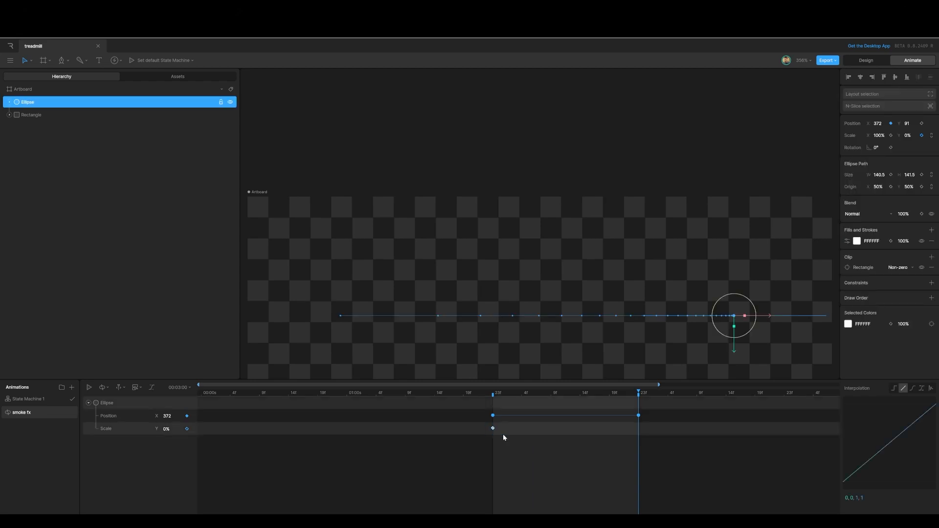
key("ctrl+c")
key("ctrl+v")
Step: Set the ellipse's vertical scale to 100% at about 2 seconds 5 frames
left_click_drag(638, 393, 520, 404)
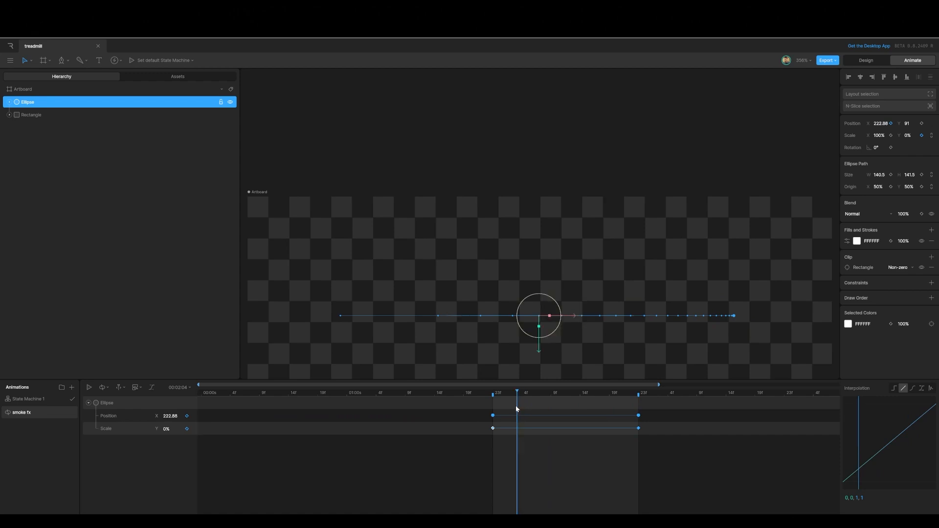
left_click_drag(518, 405, 522, 406)
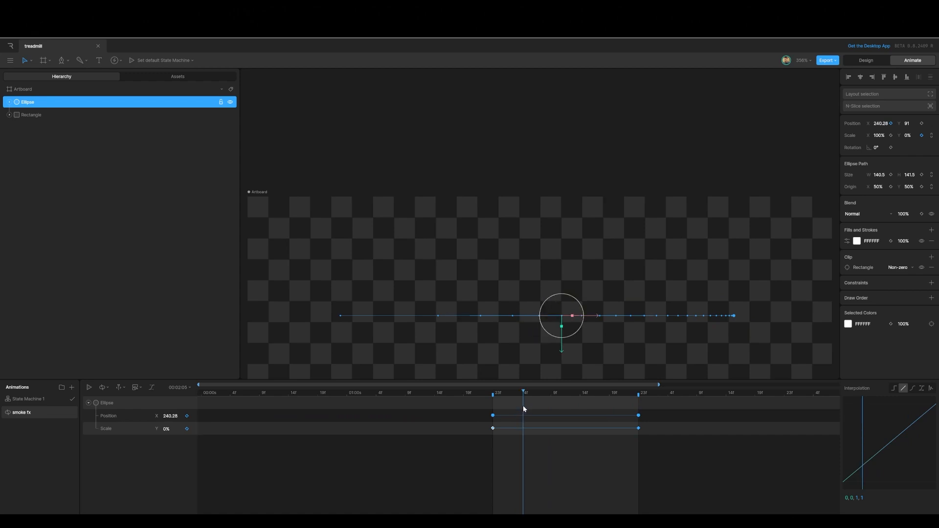
left_click(907, 135)
type("100")
left_click(723, 453)
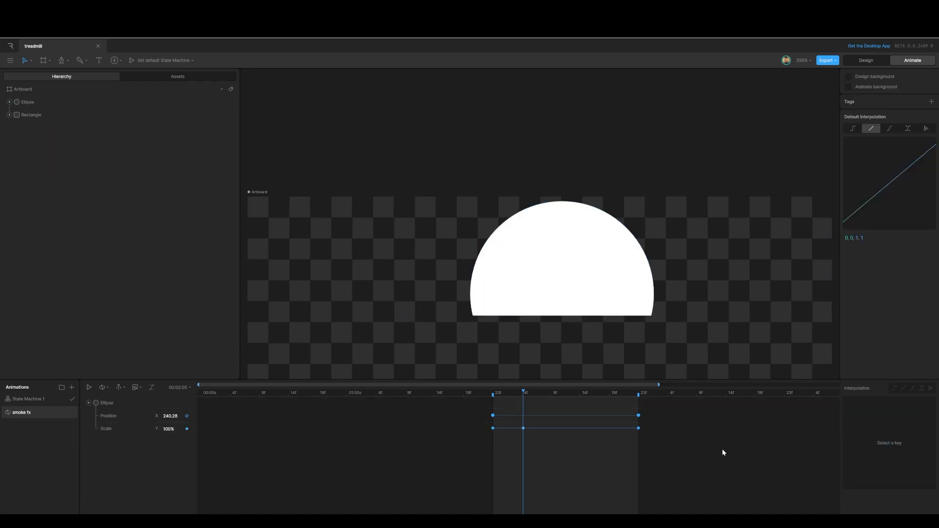
Step: Apply the custom ease curve to the scale keyframes and preview the animation
left_click_drag(668, 469, 465, 420)
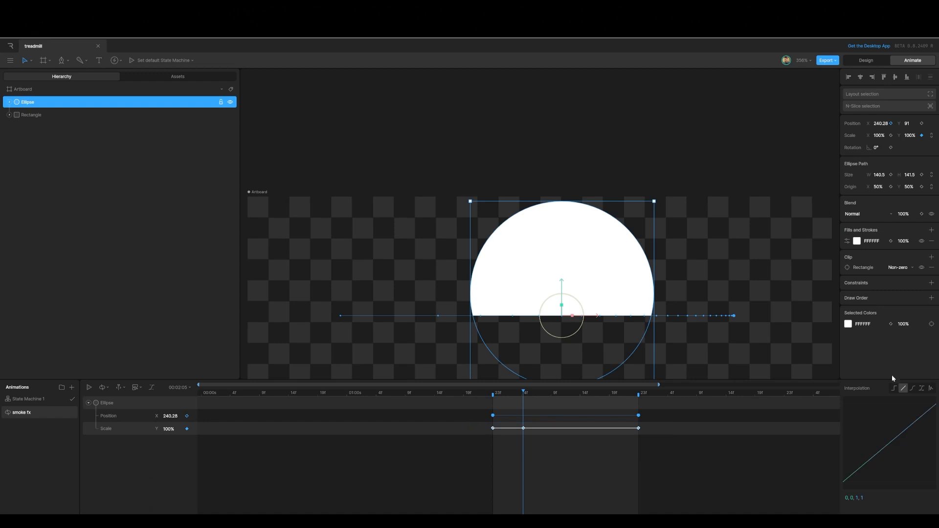
left_click(912, 388)
key("space")
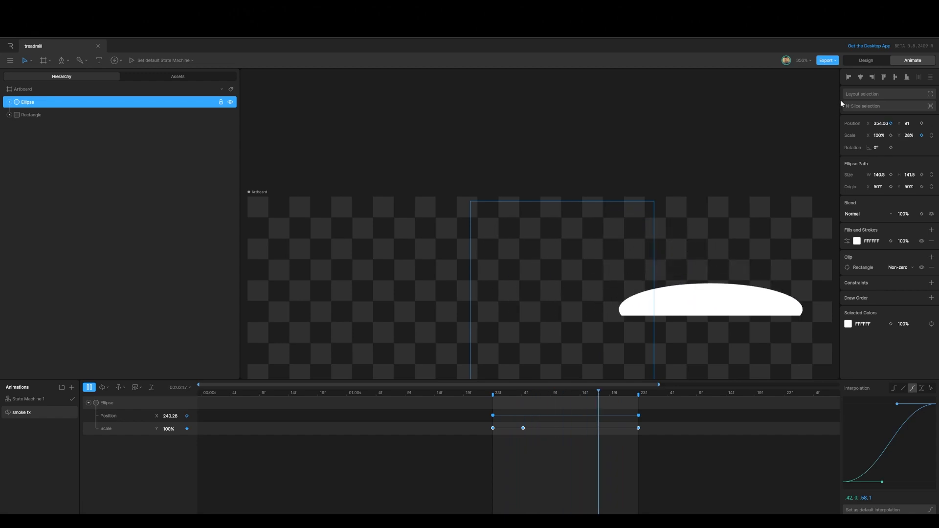
key("space")
Step: In design mode, move the clipping rectangle up to a Y position of 30, then return to animate mode
left_click(857, 62)
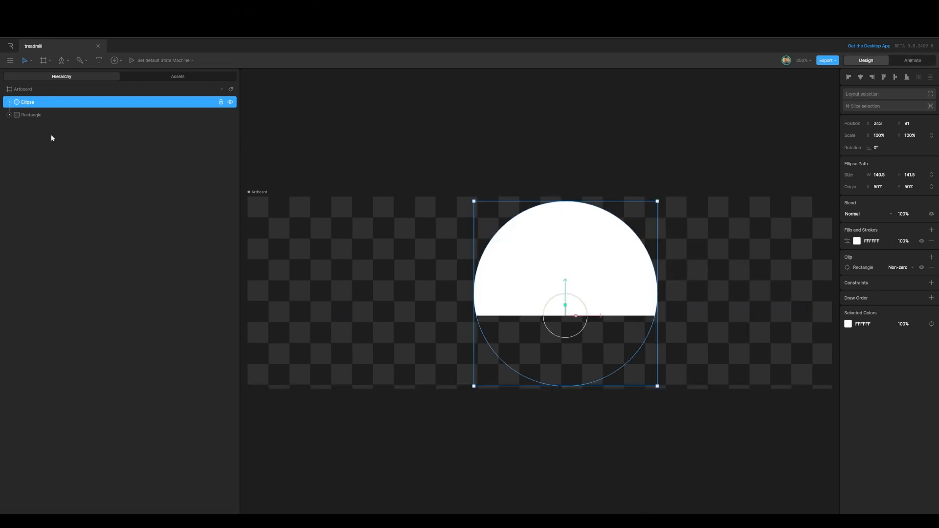
left_click(35, 117)
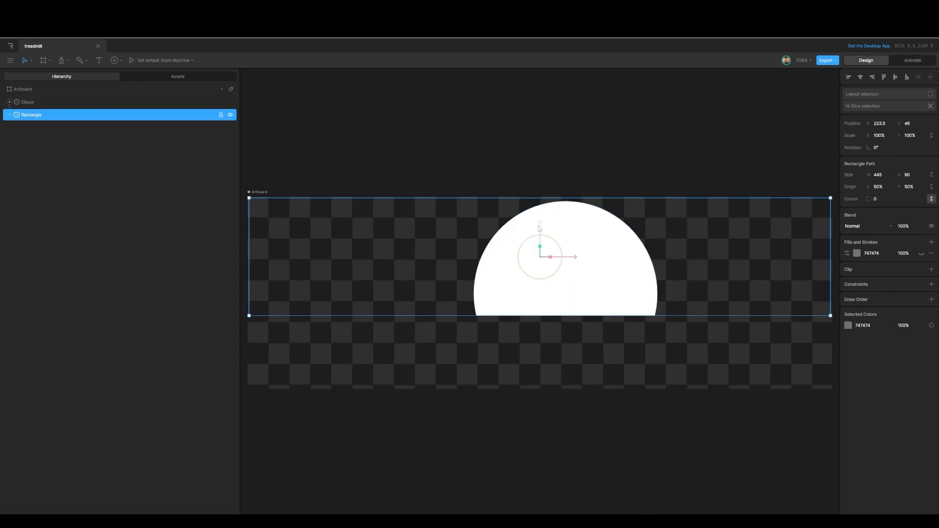
left_click_drag(540, 225, 540, 211)
left_click(913, 60)
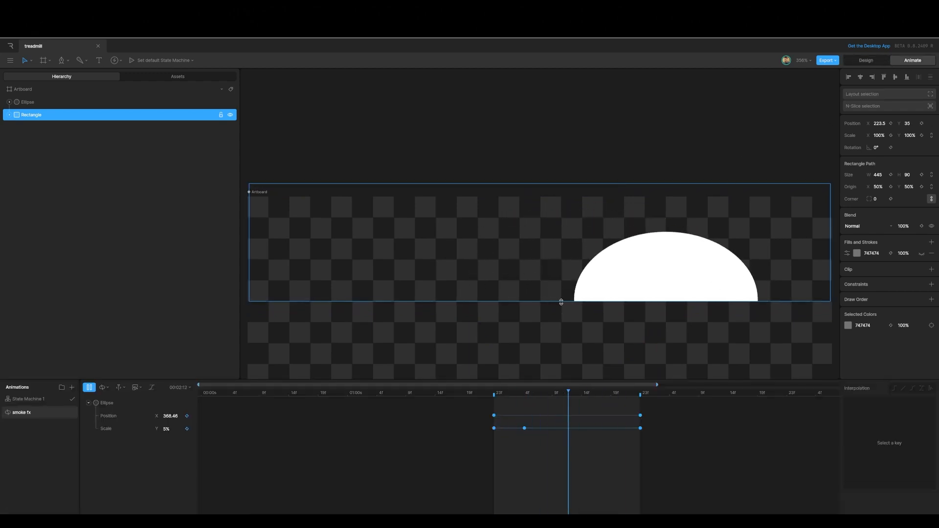
Step: Shift the ellipse's 3-second keyframes back to 2 seconds 23 frames
key("space")
left_click_drag(605, 393, 494, 403)
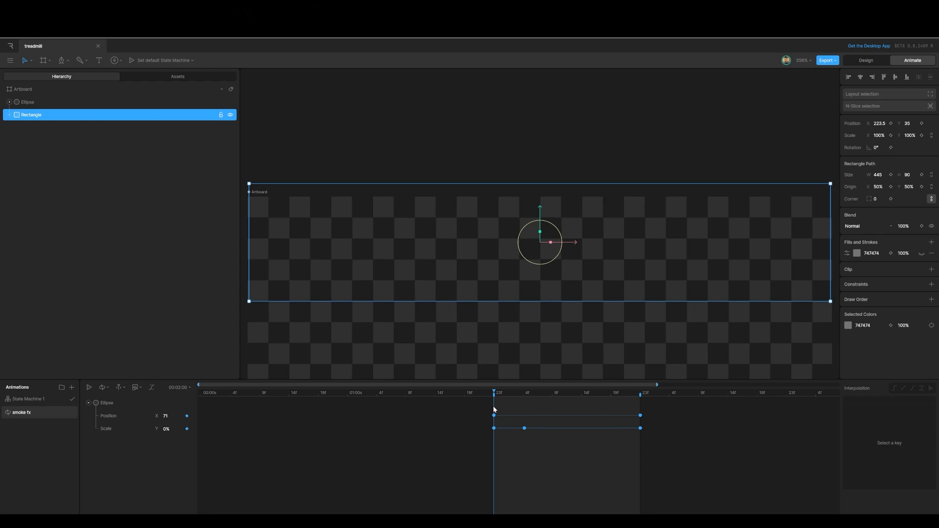
left_click(88, 402)
left_click_drag(495, 393, 638, 395)
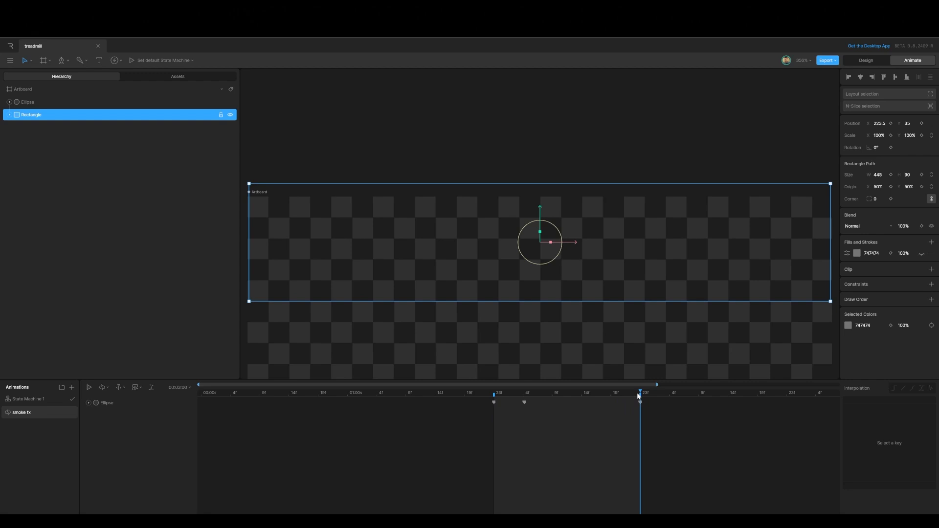
left_click_drag(639, 395, 634, 394)
left_click(641, 402)
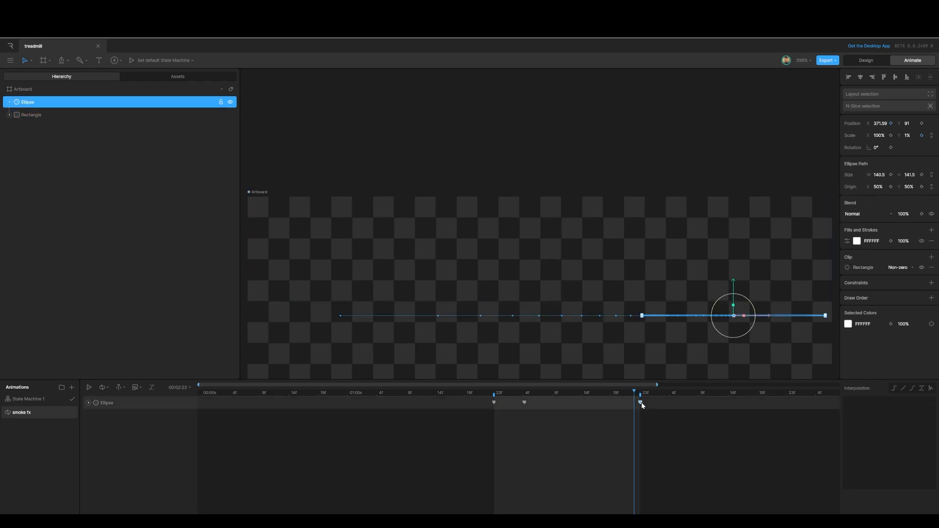
left_click_drag(640, 403, 635, 403)
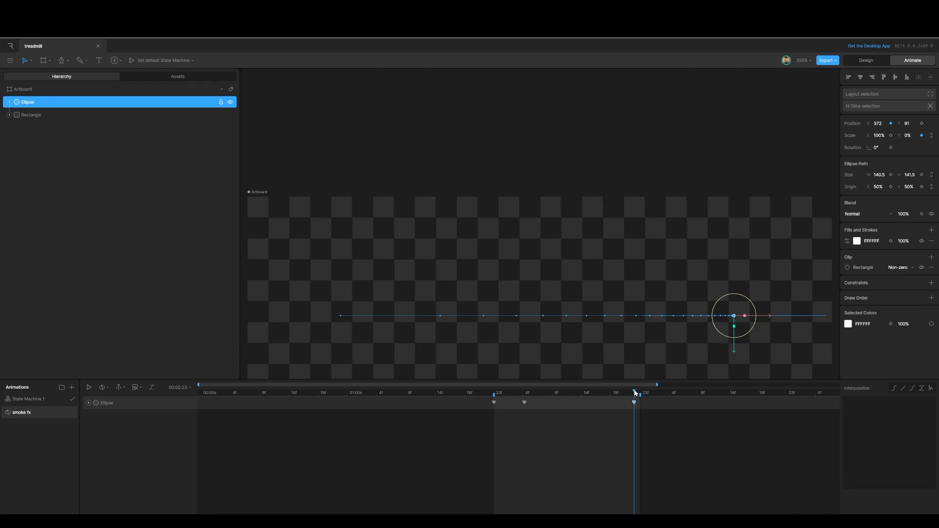
Step: Copy the ellipse's 2-second keyframes and paste them at 3 seconds
left_click_drag(635, 393, 639, 393)
left_click_drag(483, 400, 503, 410)
key("ctrl+c")
key("ctrl+v")
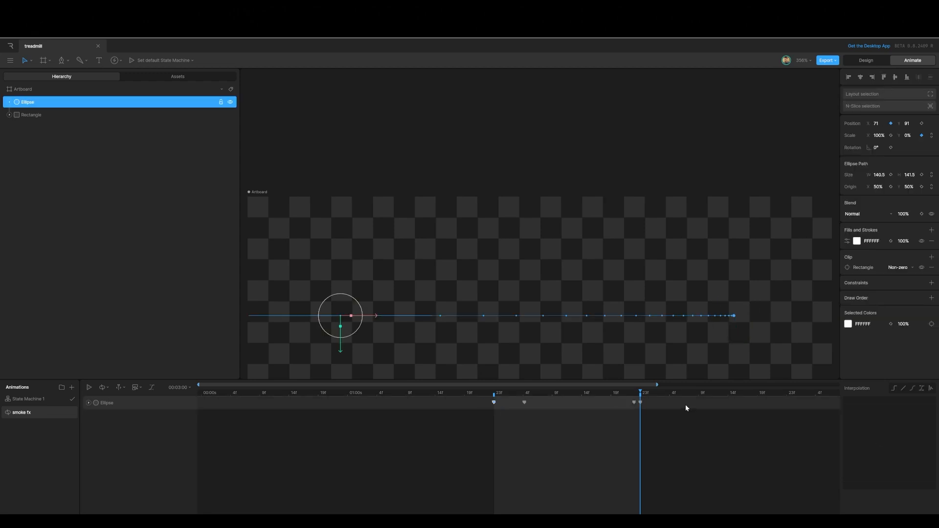
Step: Paste another copy of the ellipse's keyframes and shift the set about one second earlier
mouse_move(640, 392)
left_mouse_down()
mouse_move(497, 403)
mouse_move(635, 392)
left_mouse_up()
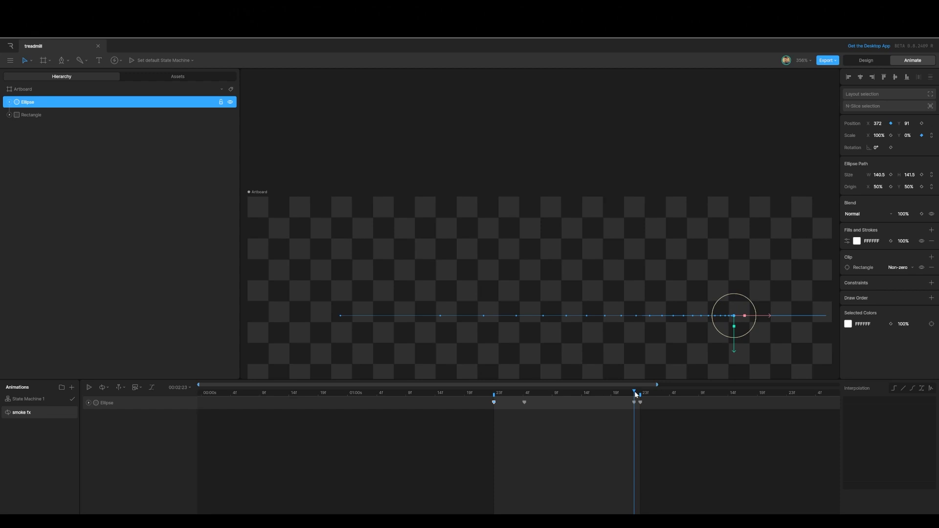
left_click_drag(635, 391, 639, 395)
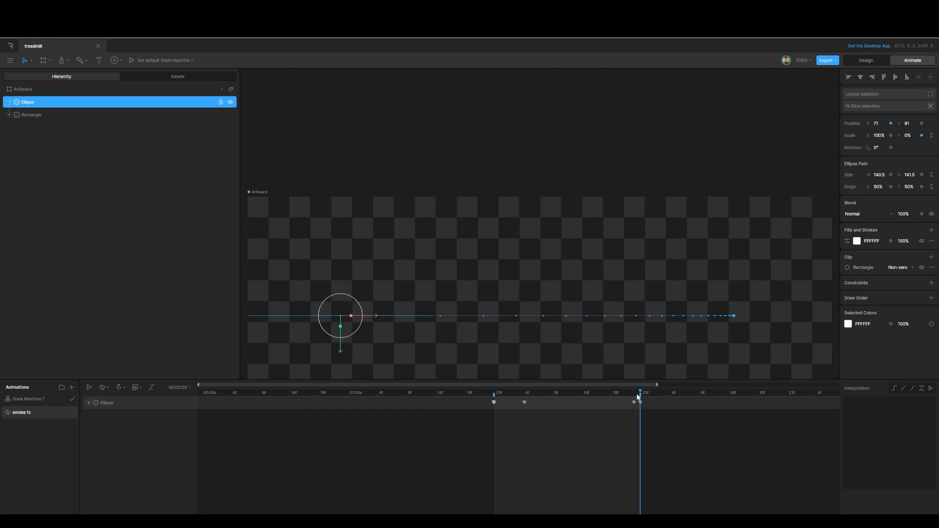
left_click_drag(640, 395, 486, 398)
key("ctrl+v")
left_click_drag(794, 422, 503, 395)
left_click_drag(638, 405, 495, 407)
Step: Duplicate the smoke ellipse three times
left_click(33, 104)
key("ctrl+d")
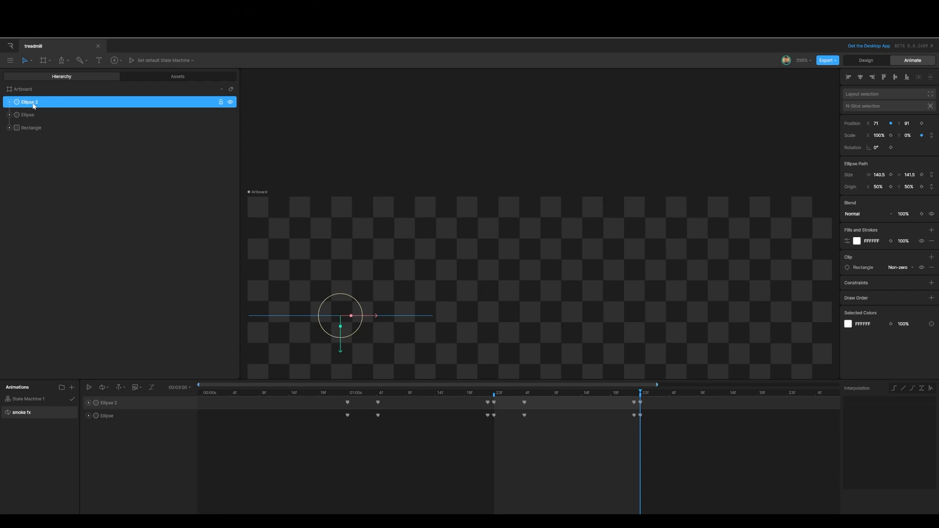
key("ctrl+d")
key("ctrl+d")
Step: Stagger the three ellipse copies' keyframes so each copy starts a few frames later than the one below it
left_click_drag(337, 431, 660, 390)
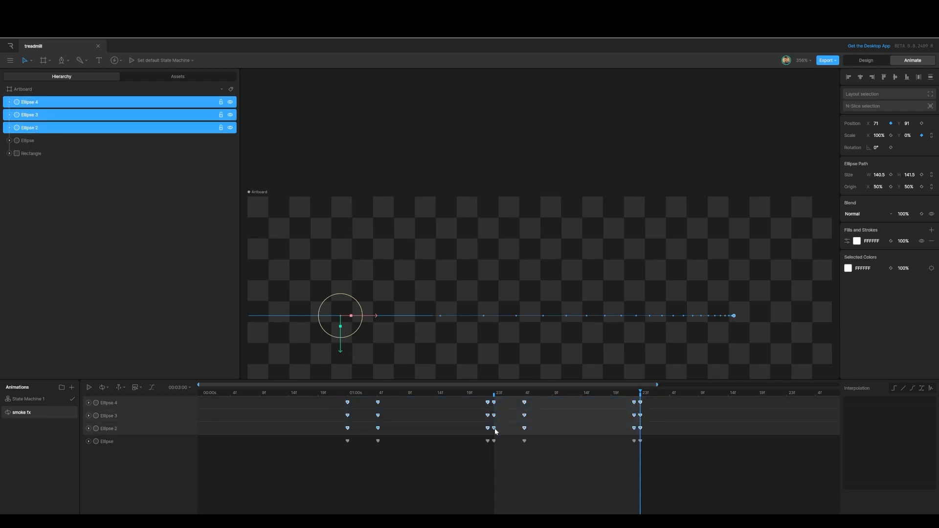
left_click_drag(493, 429, 522, 429)
left_click_drag(368, 417, 706, 391)
left_click_drag(520, 418, 545, 416)
left_click_drag(390, 406, 723, 395)
left_click_drag(544, 405, 568, 405)
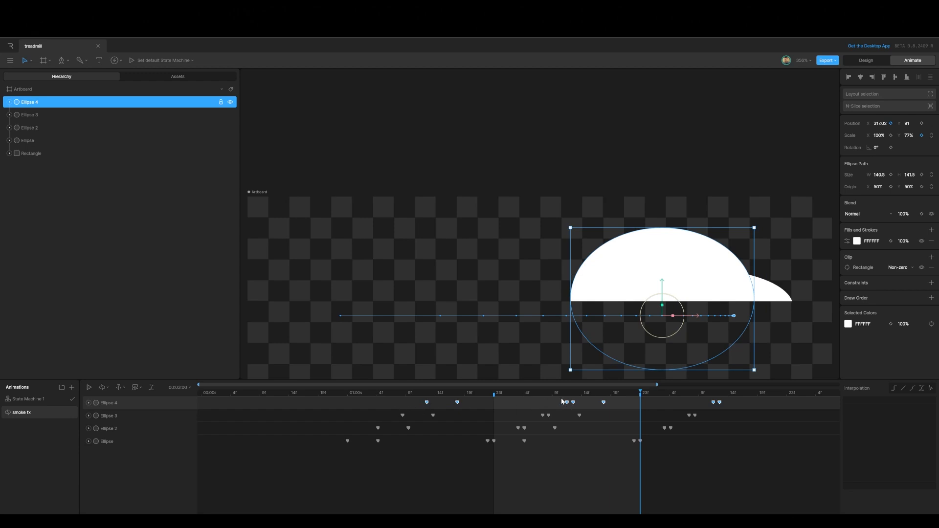
Step: Nudge the top ellipse copy's keyframes slightly later on the timeline
left_click(568, 404)
left_click_drag(416, 399, 762, 404)
left_click_drag(568, 404, 574, 404)
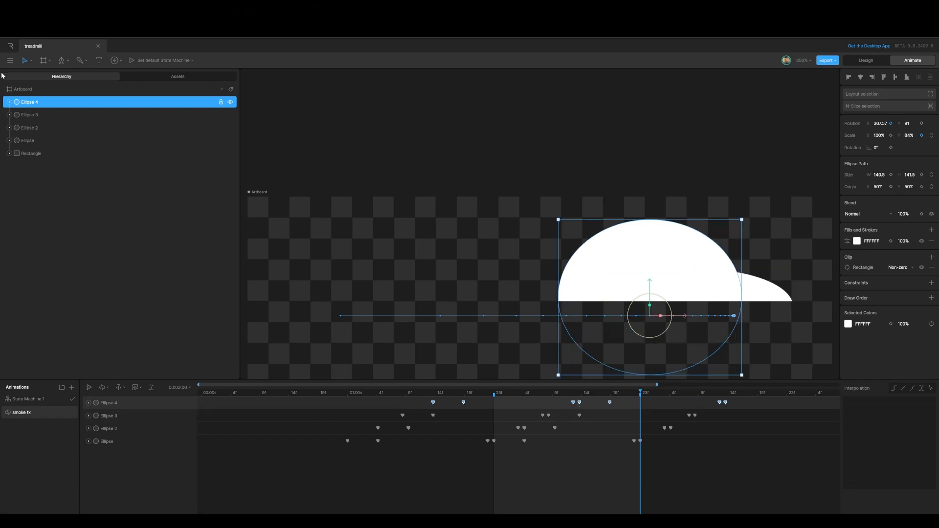
Step: Select the artboard and play the smoke animation to preview it
left_click(16, 91)
scroll(299, 276, "down", 3)
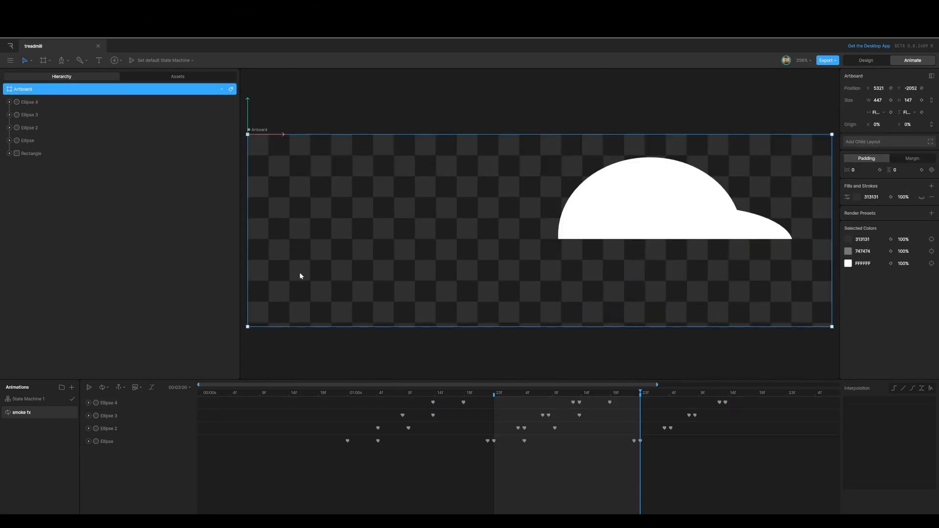
key("space")
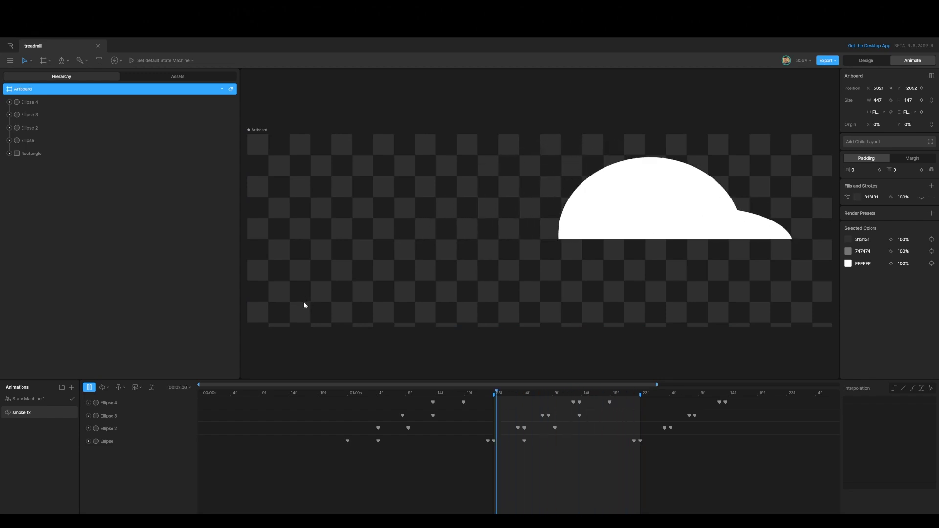
key("space")
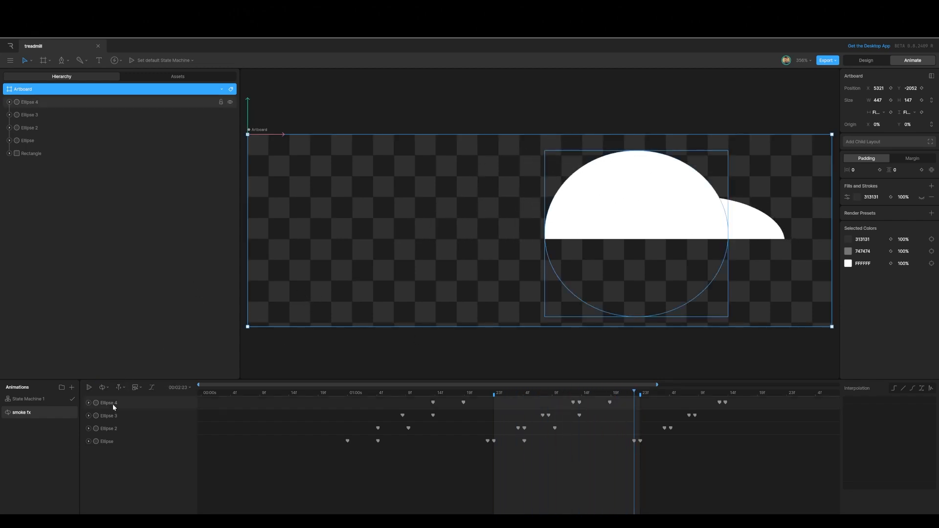
Step: Duplicate the top ellipse, shift the new copy's keyframes slightly later, and play the animation
left_click(33, 101)
key("ctrl+d")
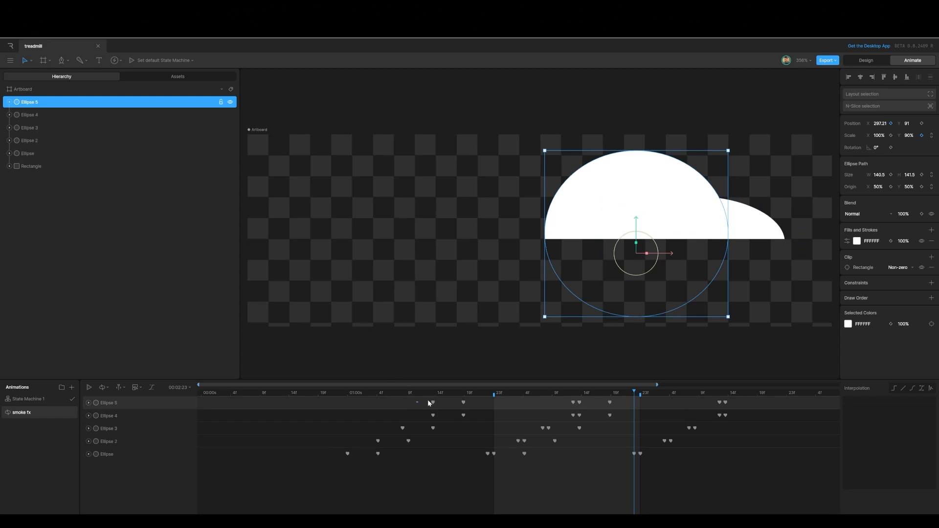
left_click_drag(428, 403, 744, 406)
left_click_drag(463, 402, 505, 404)
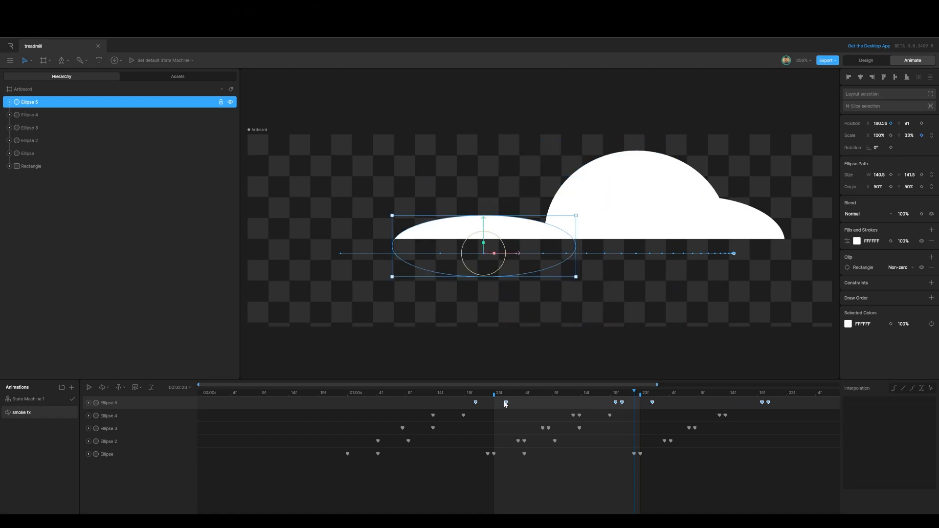
key("space")
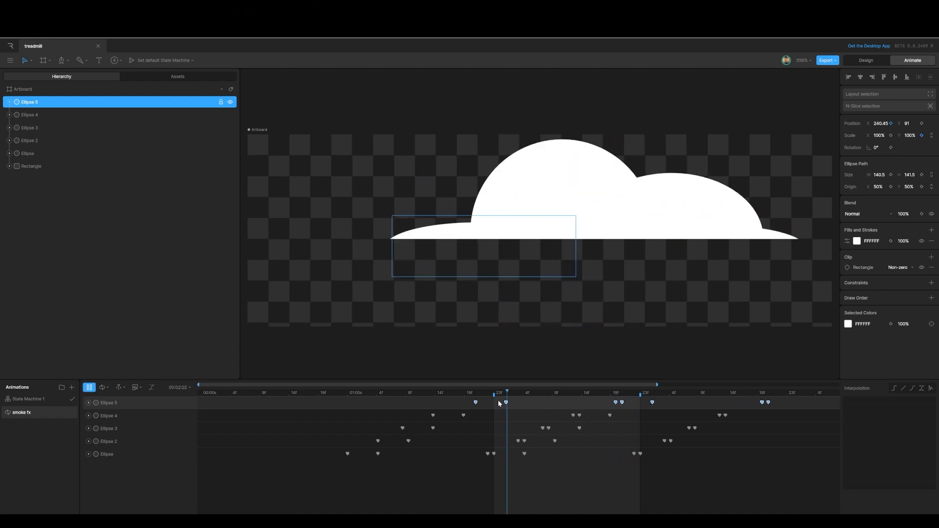
Step: In design mode, place a nested artboard on the treadmill in the final comp and link it to the smoke artboard
left_click(865, 60)
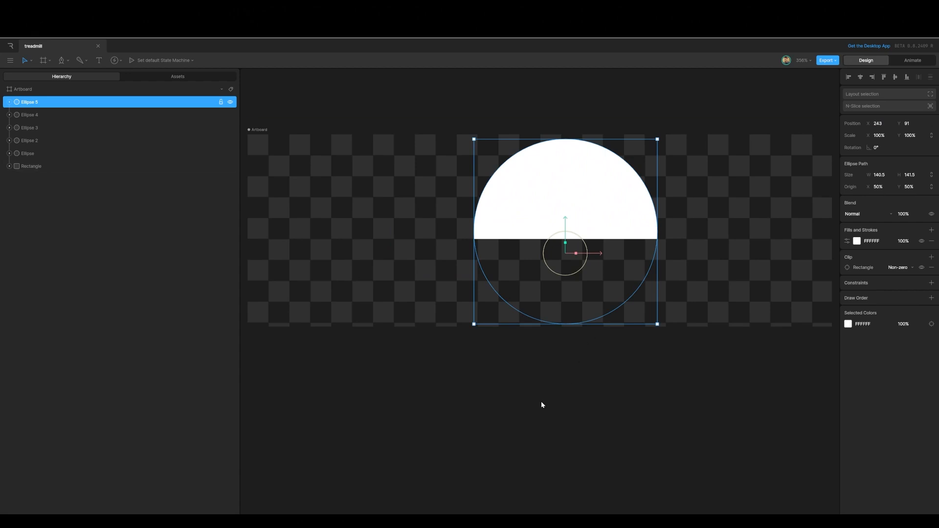
scroll(542, 402, "down", 6)
left_click_drag(365, 280, 607, 295)
left_click(467, 240)
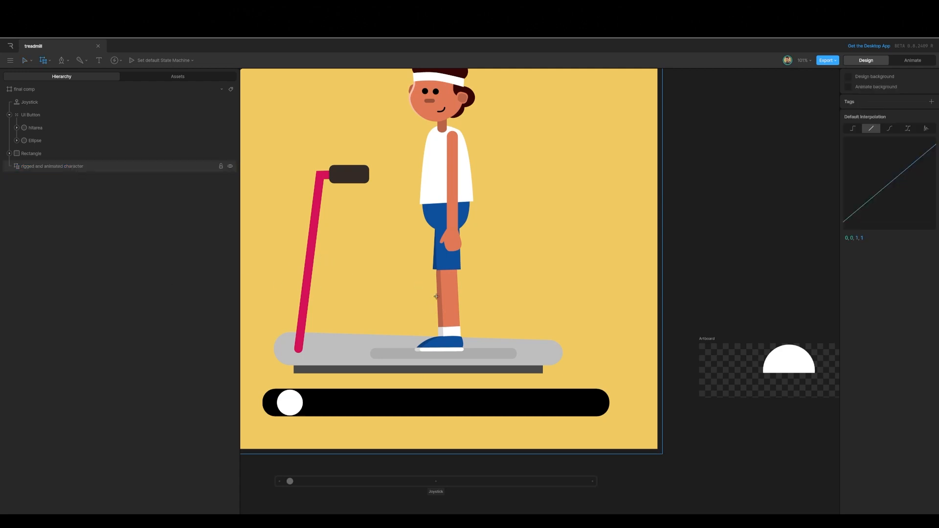
left_click(483, 334)
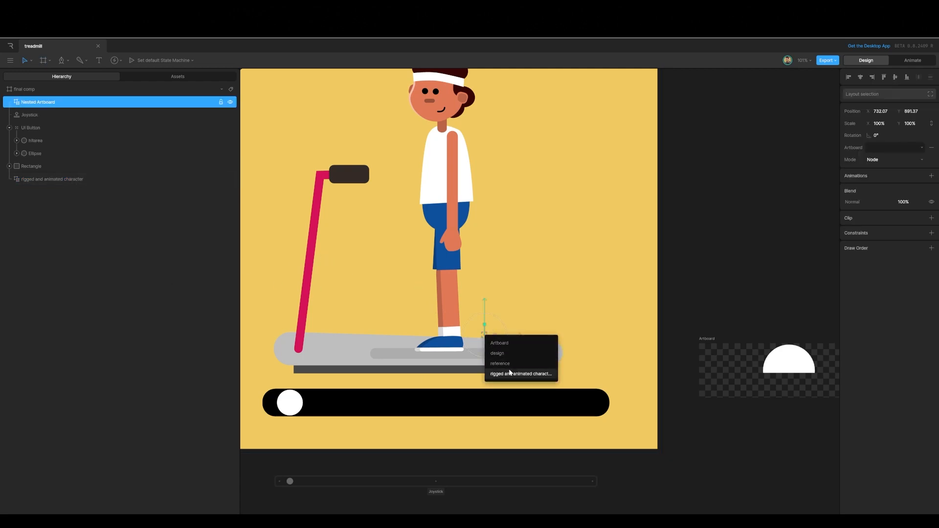
left_click(504, 345)
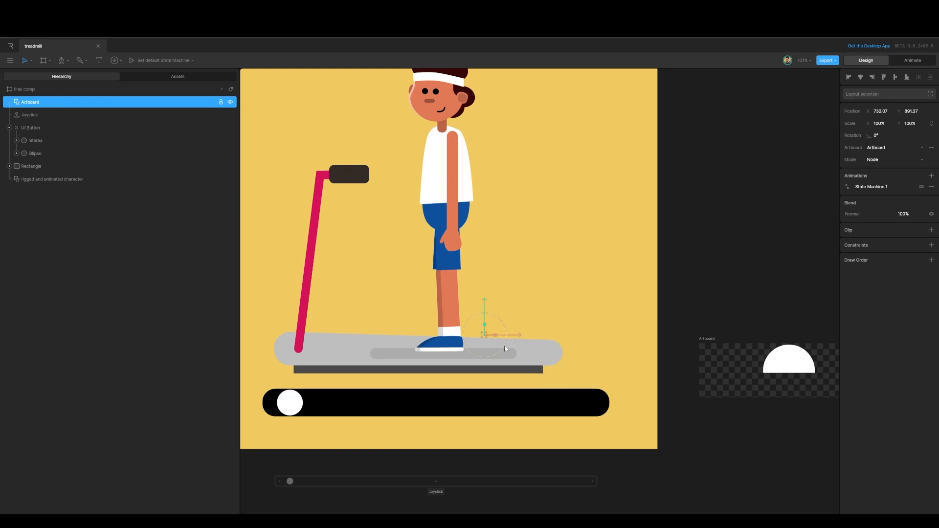
Step: Rename the smoke artboard to smoke fx and reselect the nested artboard on the treadmill
left_click(708, 338)
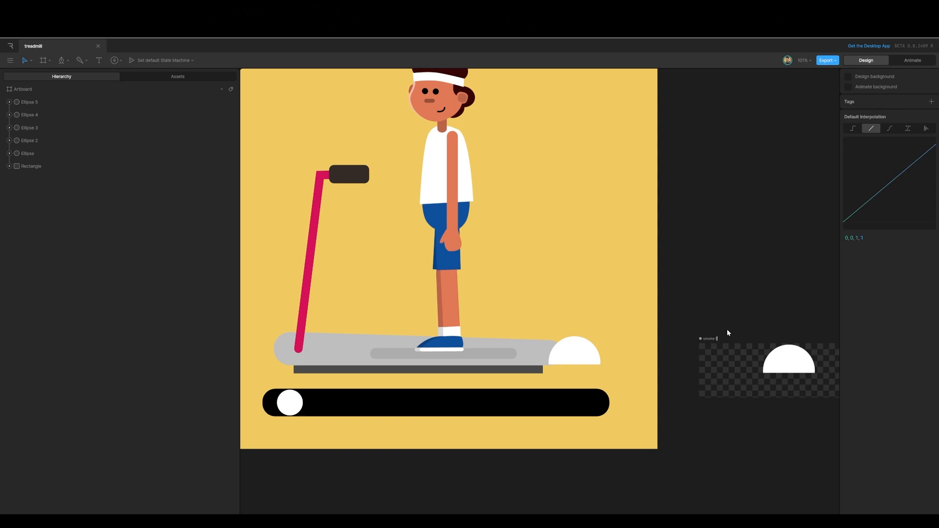
left_click(697, 277)
left_click(568, 356)
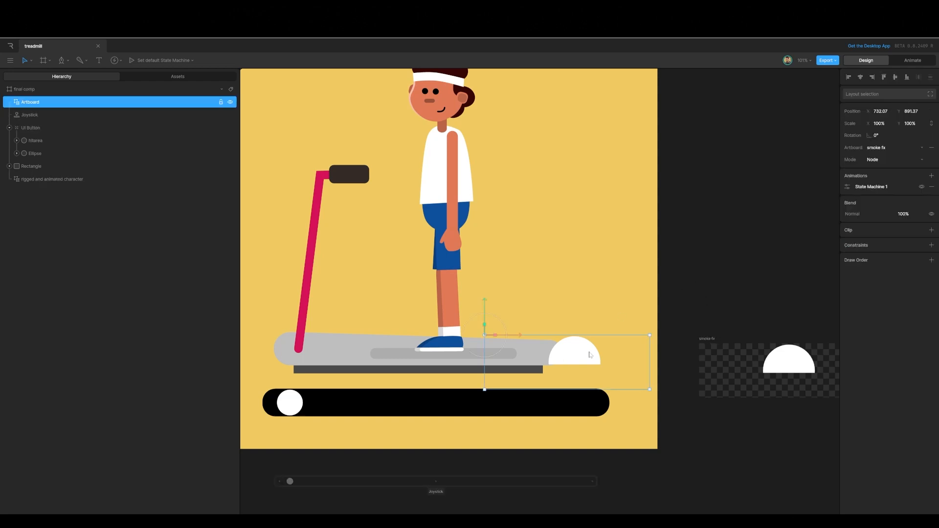
Step: Rename the nested artboard layer to smoke fx
double_click(33, 105)
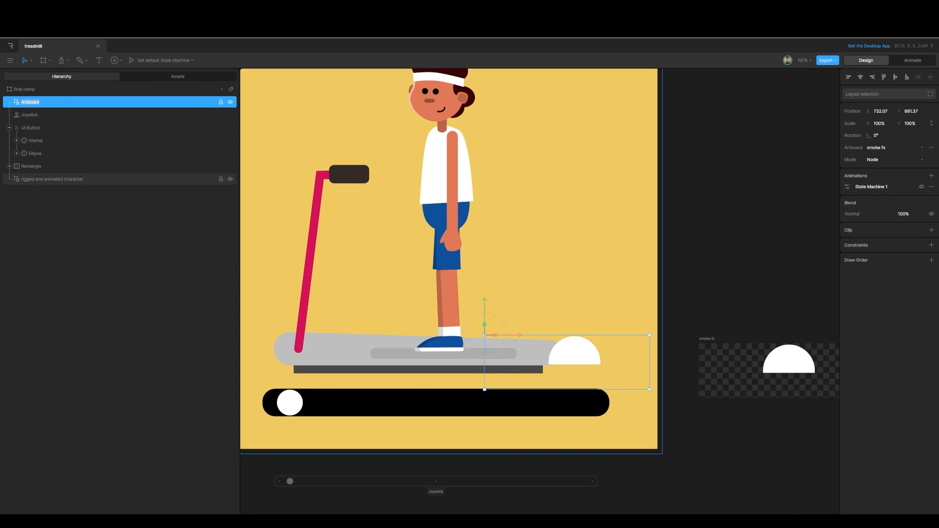
type("smoke fx")
left_click(670, 192)
left_click(563, 359)
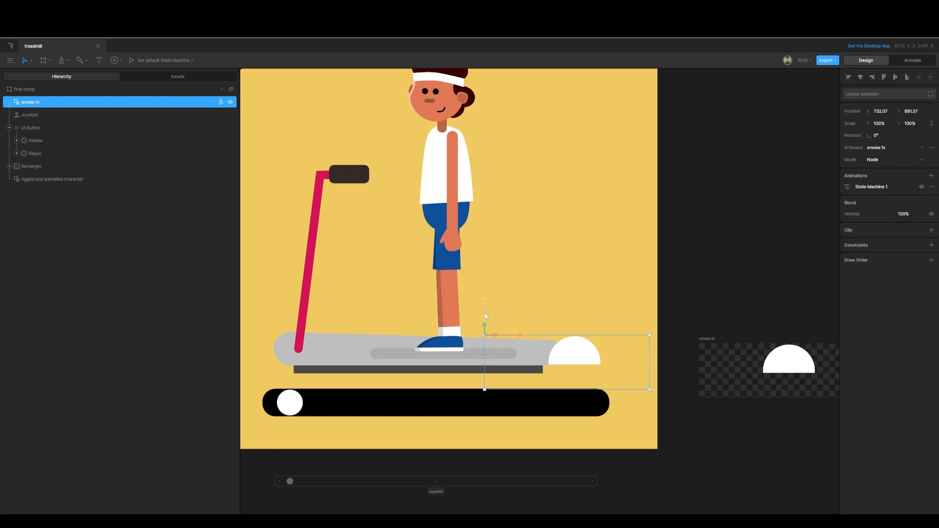
Step: Move the nested smoke fx artboard to about X 866, Y 855.5 behind the character's foot, then enter animate mode
left_click_drag(484, 315, 459, 298)
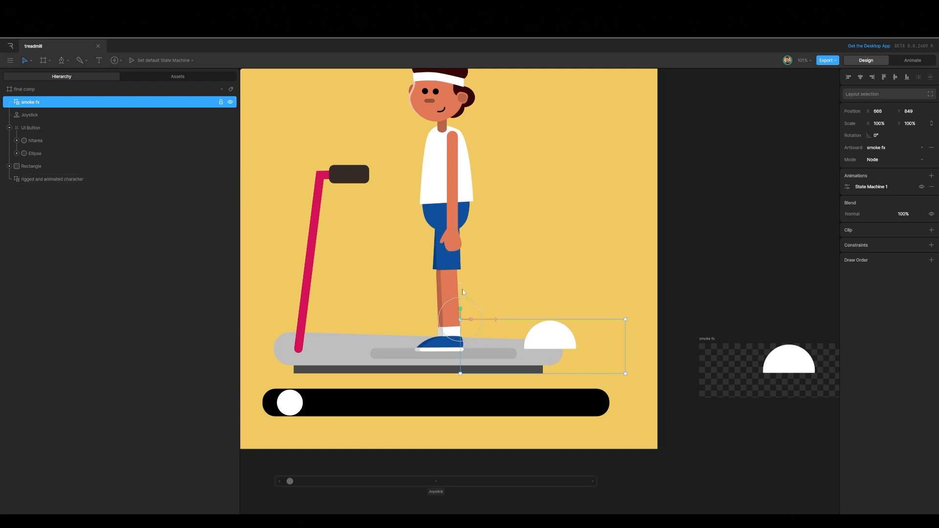
left_click_drag(462, 289, 462, 292)
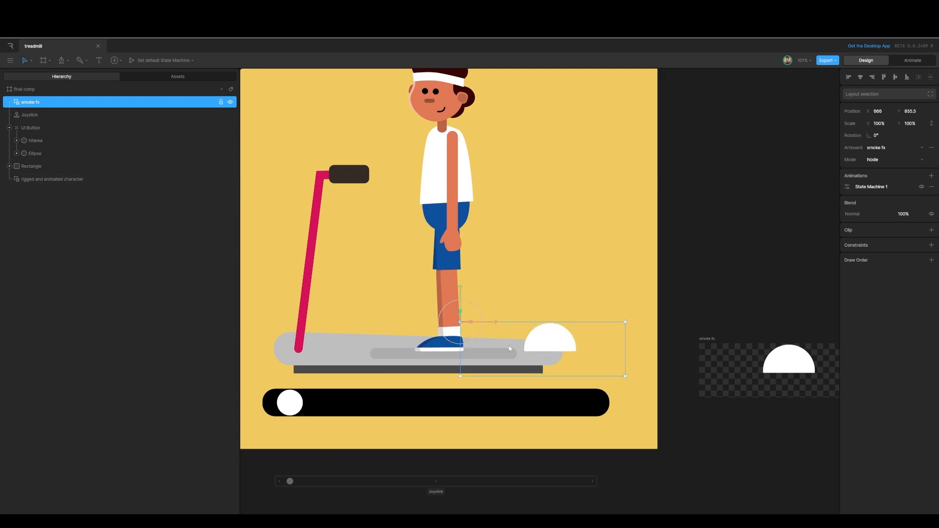
left_click(912, 60)
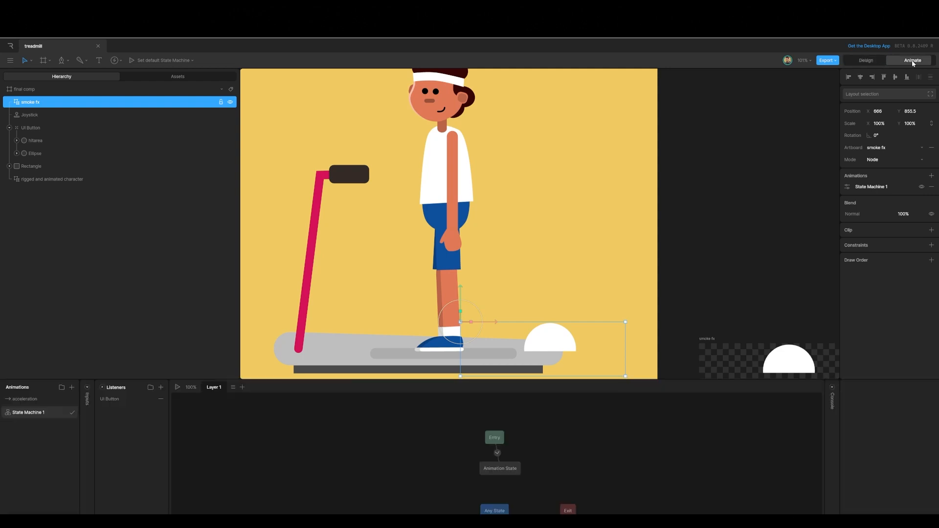
Step: In the acceleration animation, key the smoke fx opacity at 0% at 50 frames
left_click(18, 399)
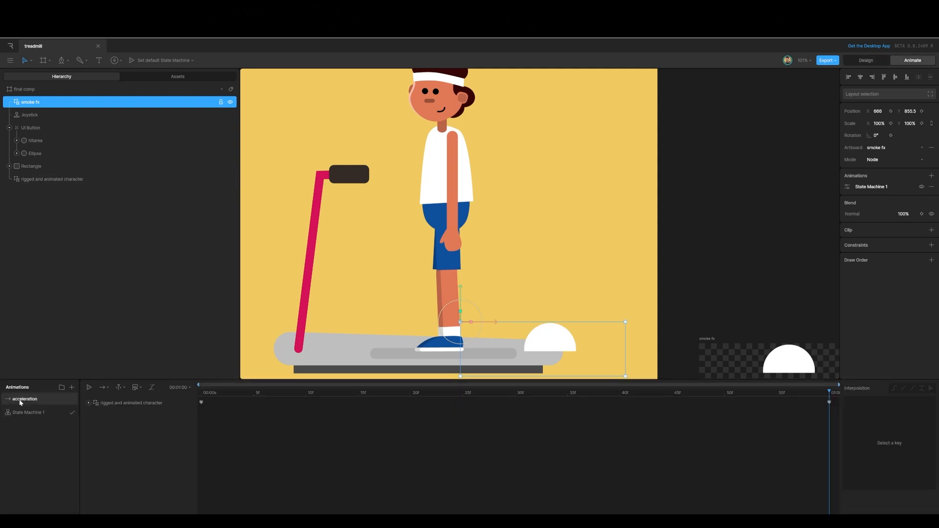
left_click_drag(830, 393, 724, 393)
left_click(921, 213)
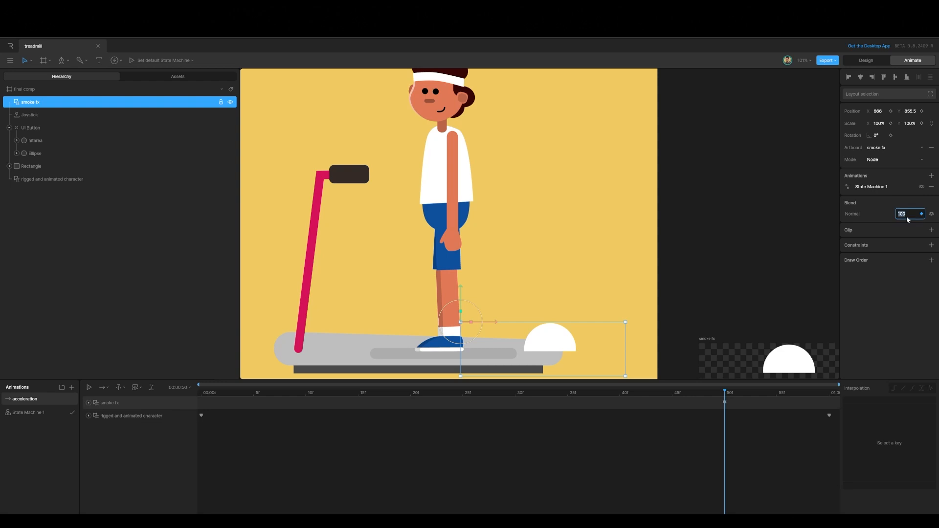
type("0")
key("Return")
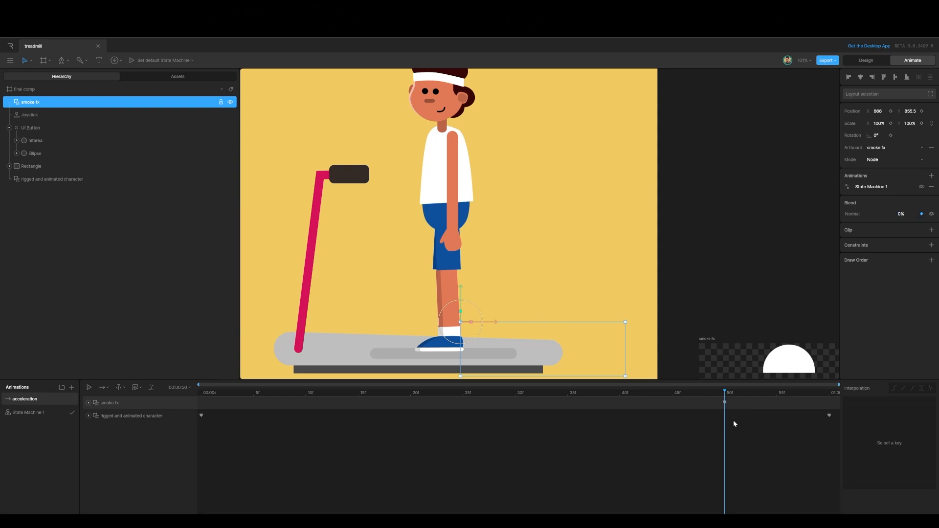
Step: Key the smoke fx opacity at 100% at the end of the acceleration timeline
left_click_drag(725, 392, 834, 391)
left_click(921, 214)
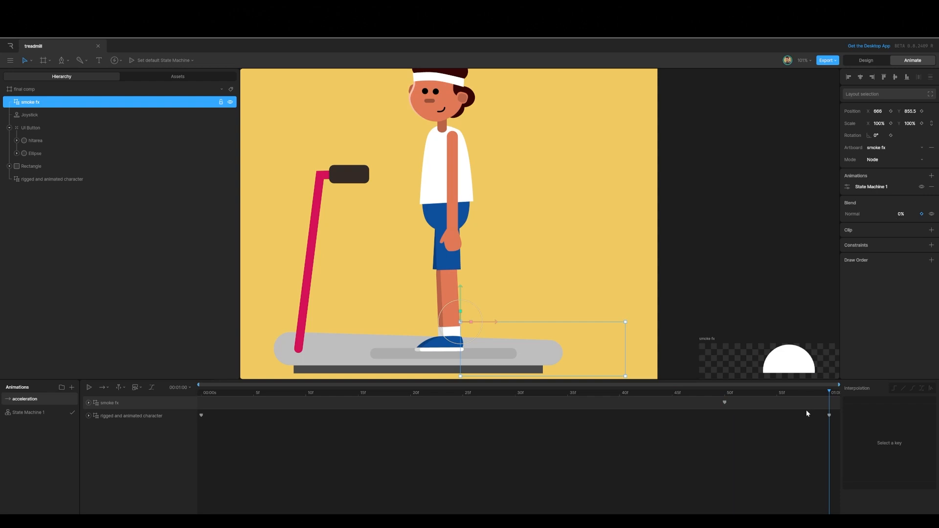
left_click(901, 213)
type("100")
key("Return")
Step: Select the smoke fx opacity keyframes and change their interpolation
left_click_drag(708, 408, 849, 404)
left_click(892, 388)
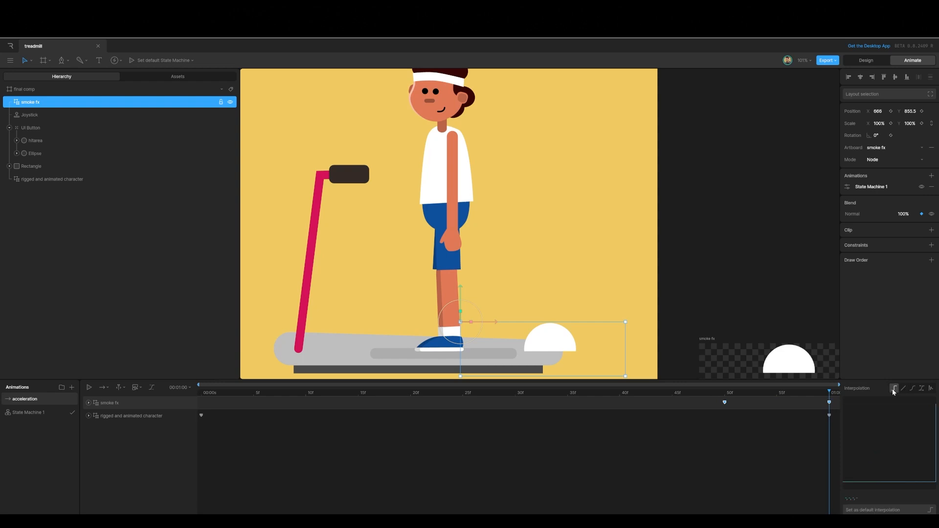
left_click_drag(828, 397, 724, 404)
left_click(741, 440)
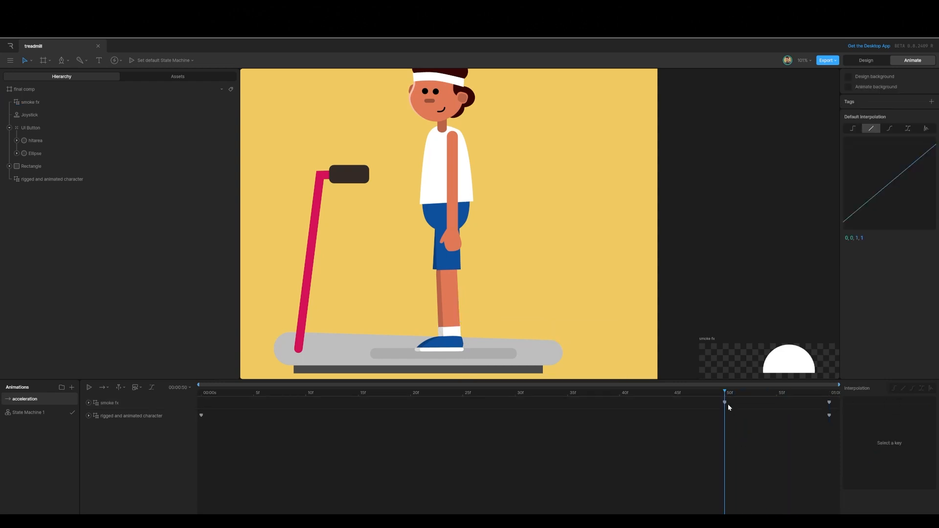
left_click(724, 402)
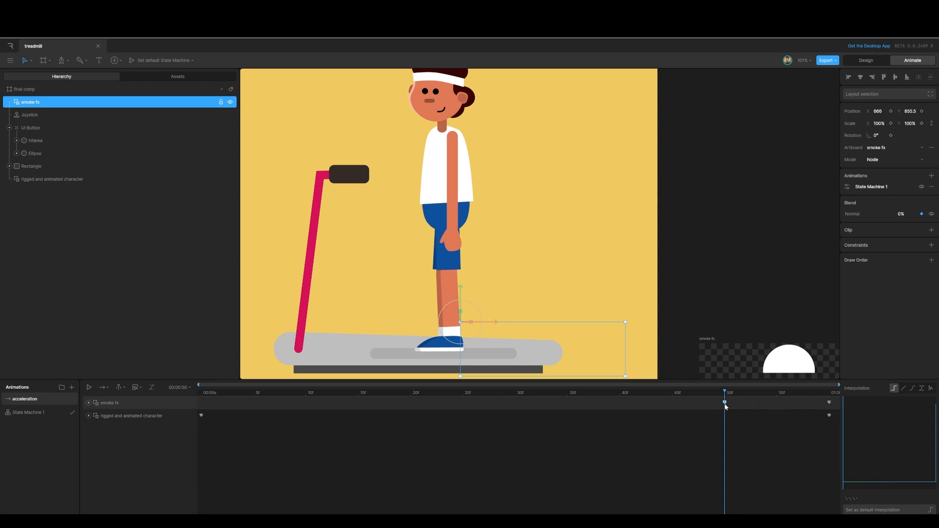
left_click_drag(729, 394, 856, 395)
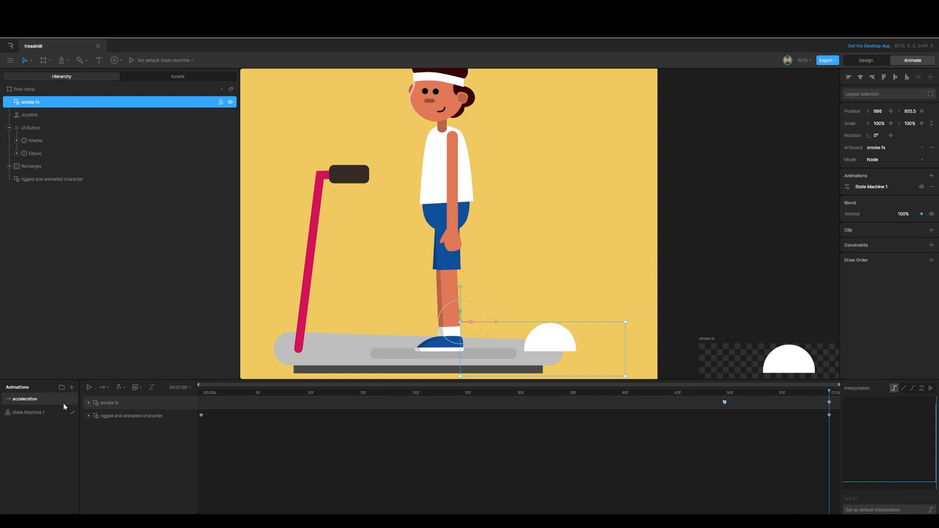
Step: Play State Machine 1 on the final comp and slide the joystick knob fully right to test the smoke
left_click(36, 412)
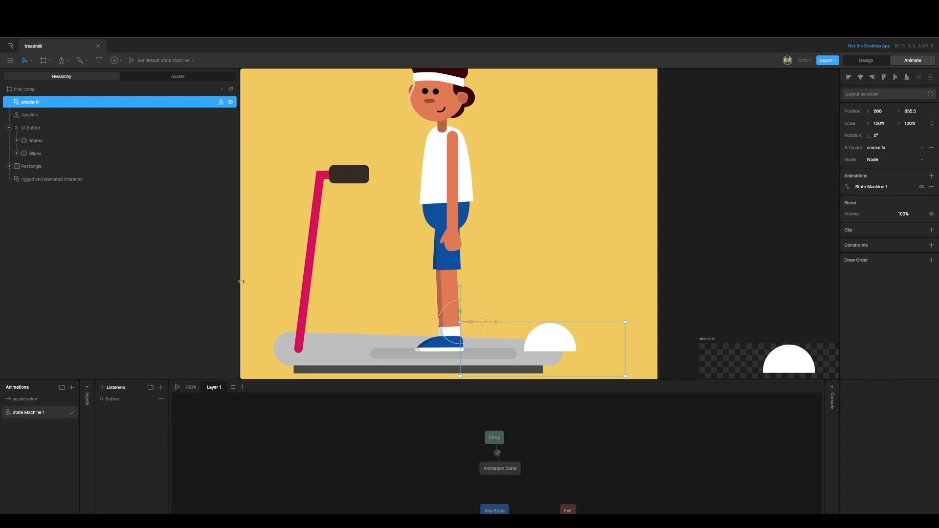
left_click(30, 90)
key("f")
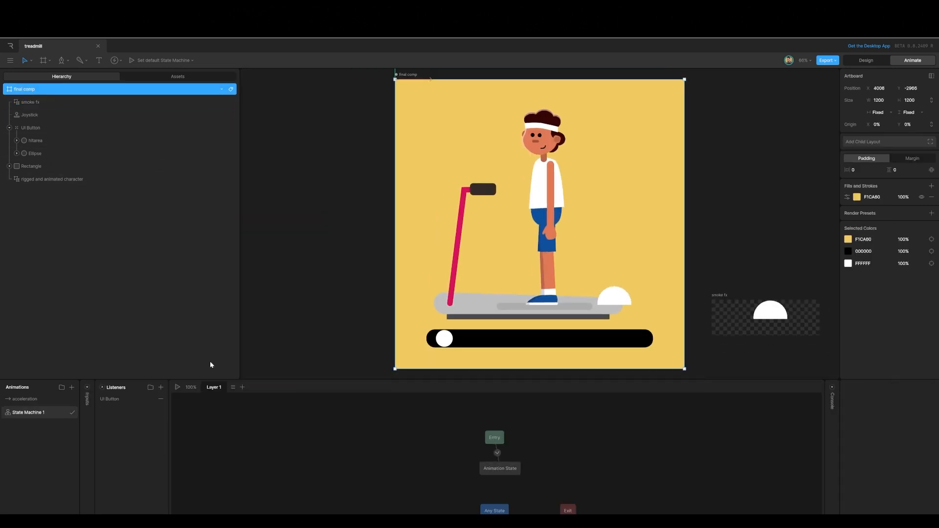
left_click(177, 387)
left_click_drag(444, 338, 658, 338)
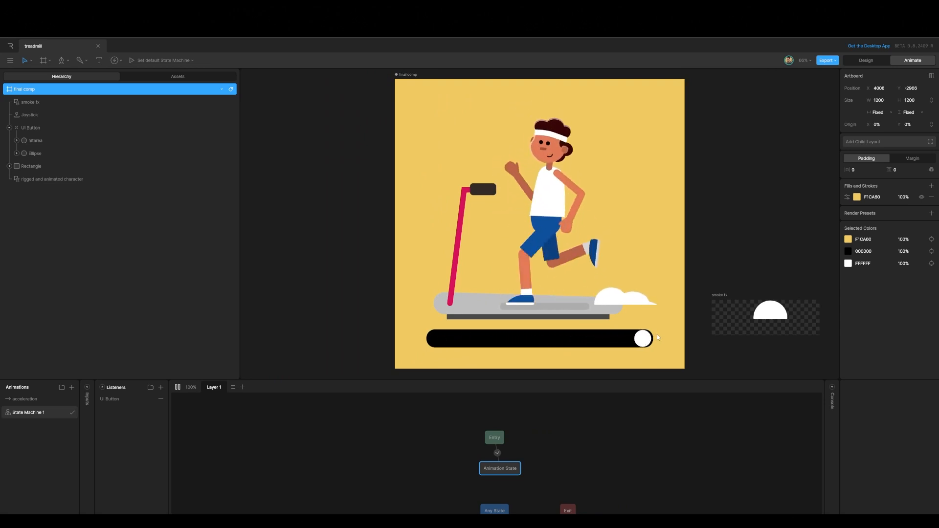